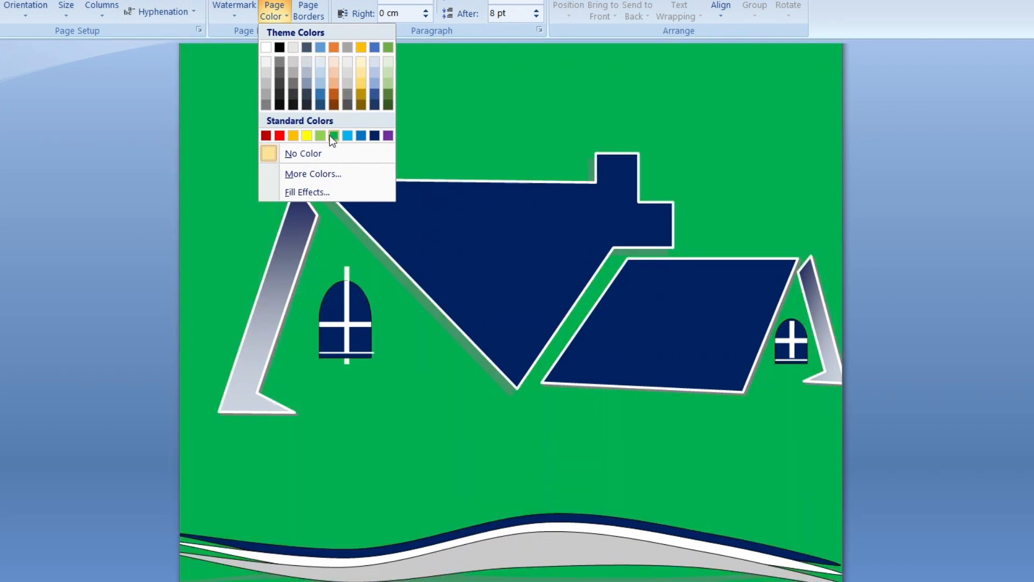
pyautogui.click(309, 192)
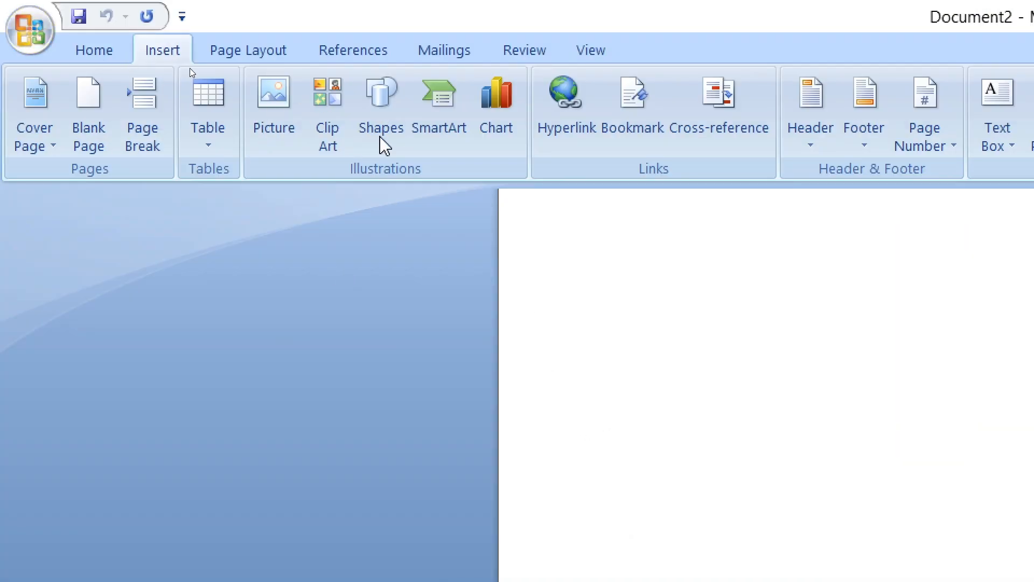
pyautogui.click(382, 138)
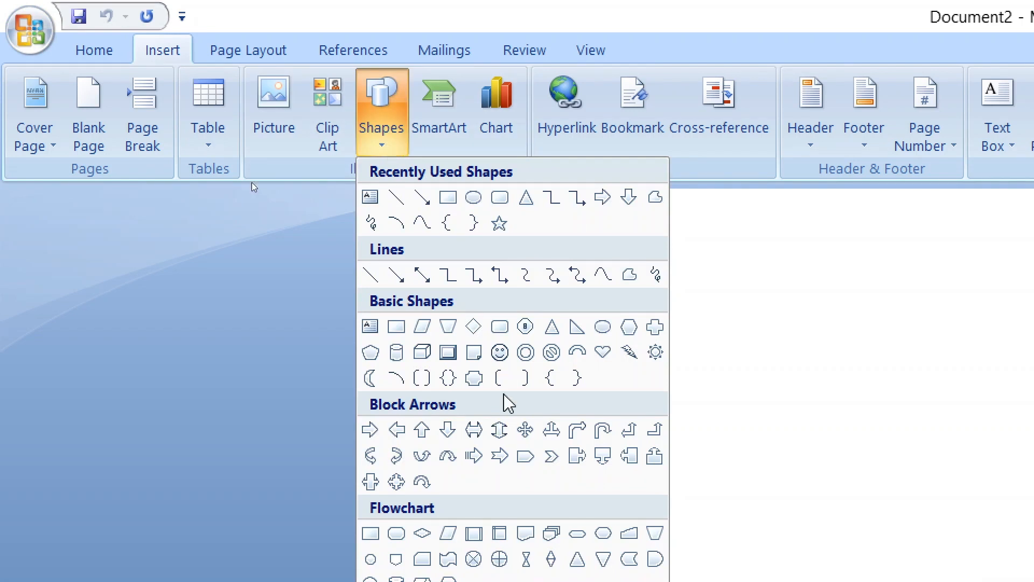
pyautogui.click(427, 226)
pyautogui.rightClick(427, 226)
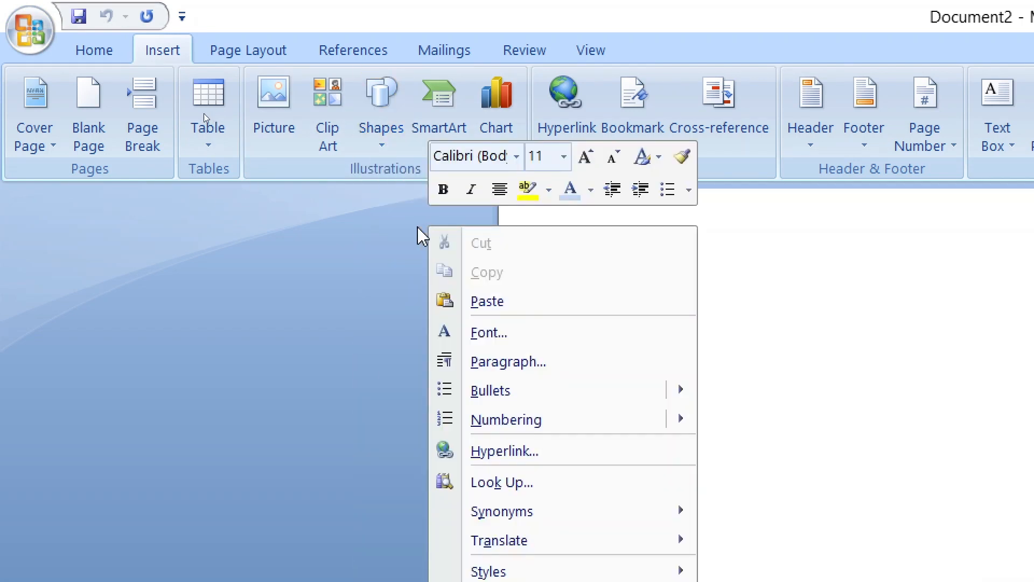
pyautogui.click(417, 226)
pyautogui.rightClick(386, 224)
pyautogui.rightClick(349, 246)
pyautogui.click(349, 247)
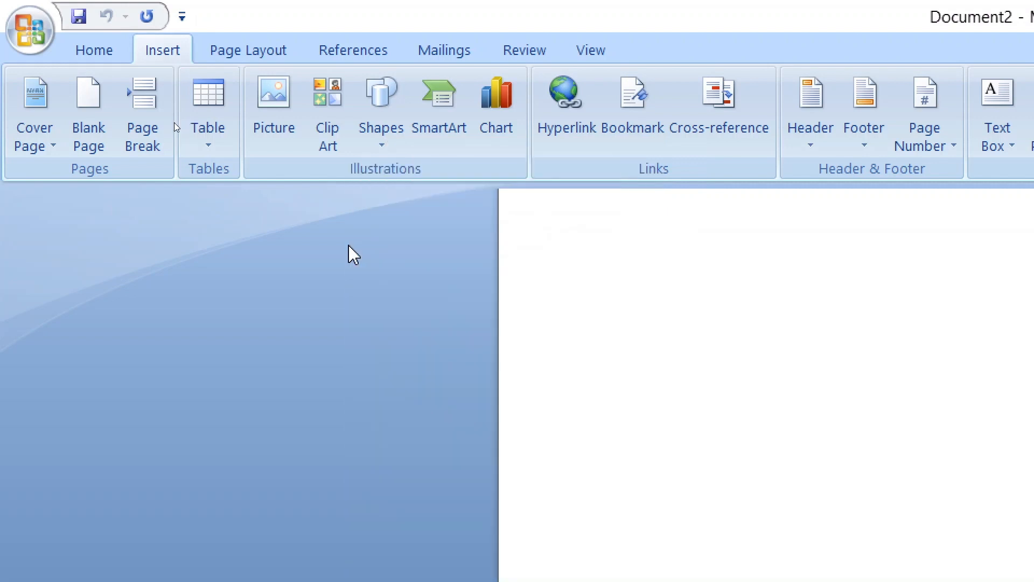
pyautogui.rightClick(349, 247)
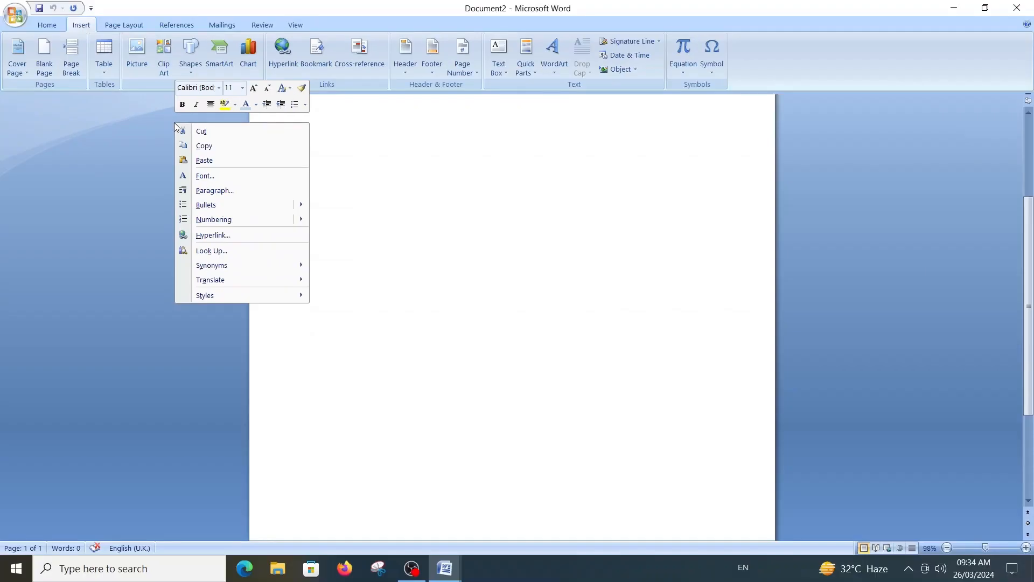
pyautogui.click(719, 421)
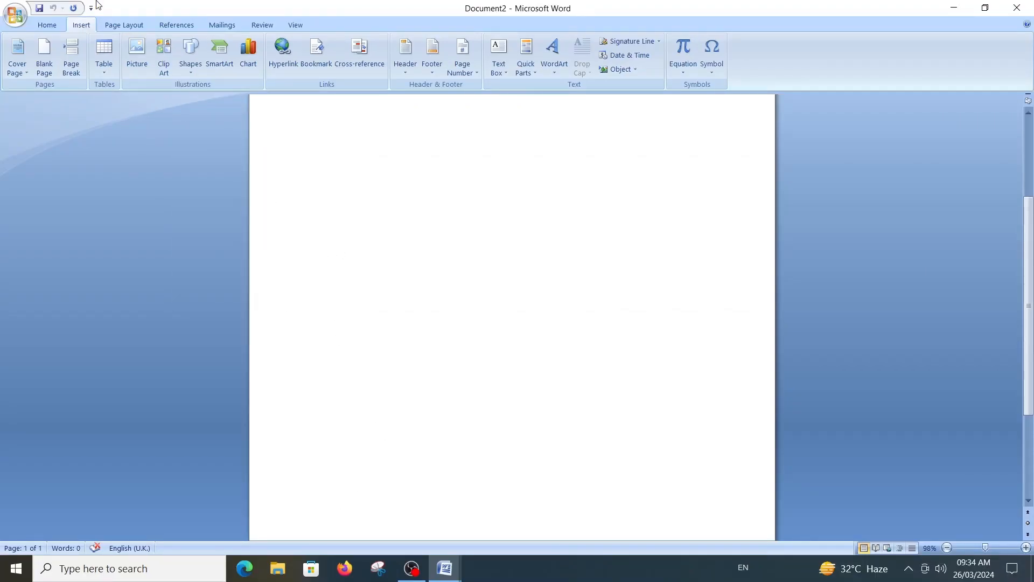
# Draw a narrow slanted freeform wall with a pointed top and a small foot near the page's left edge
pyautogui.click(191, 54)
pyautogui.click(215, 110)
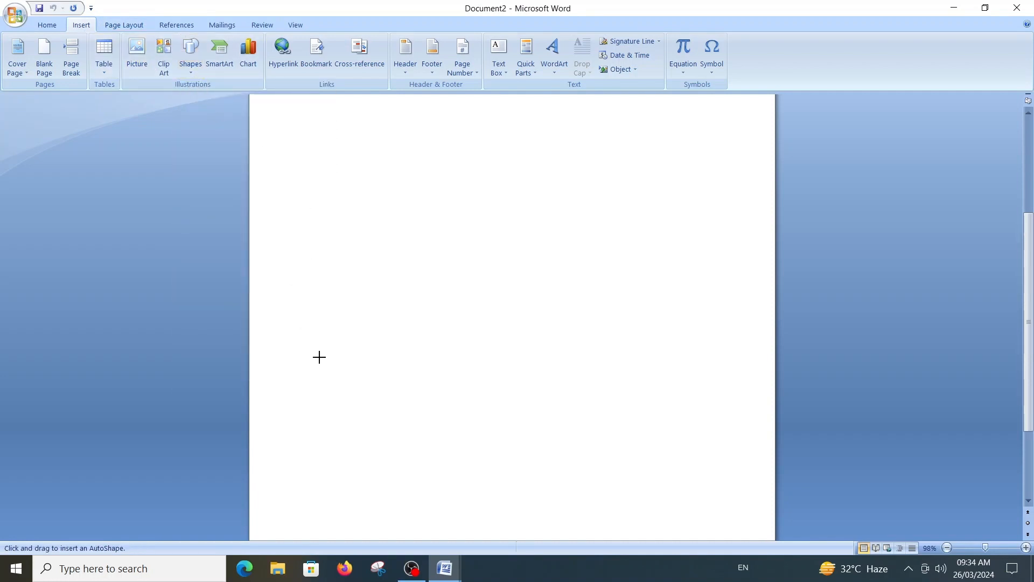
pyautogui.moveTo(306, 317); pyautogui.dragTo(263, 467)
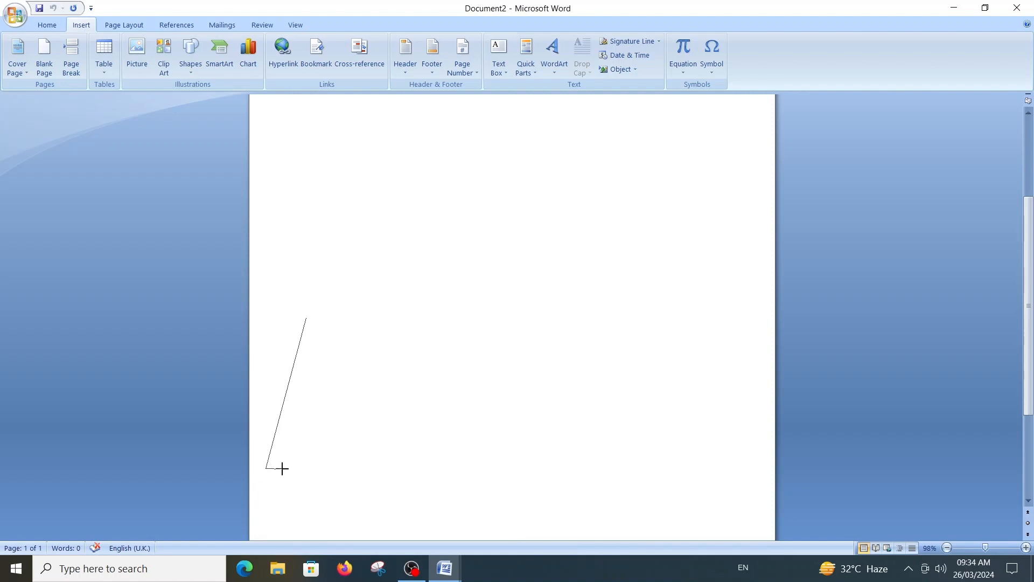
pyautogui.moveTo(281, 468)
pyautogui.mouseDown()
pyautogui.moveTo(293, 467)
pyautogui.moveTo(283, 461)
pyautogui.moveTo(315, 338)
pyautogui.moveTo(305, 316)
pyautogui.mouseUp()
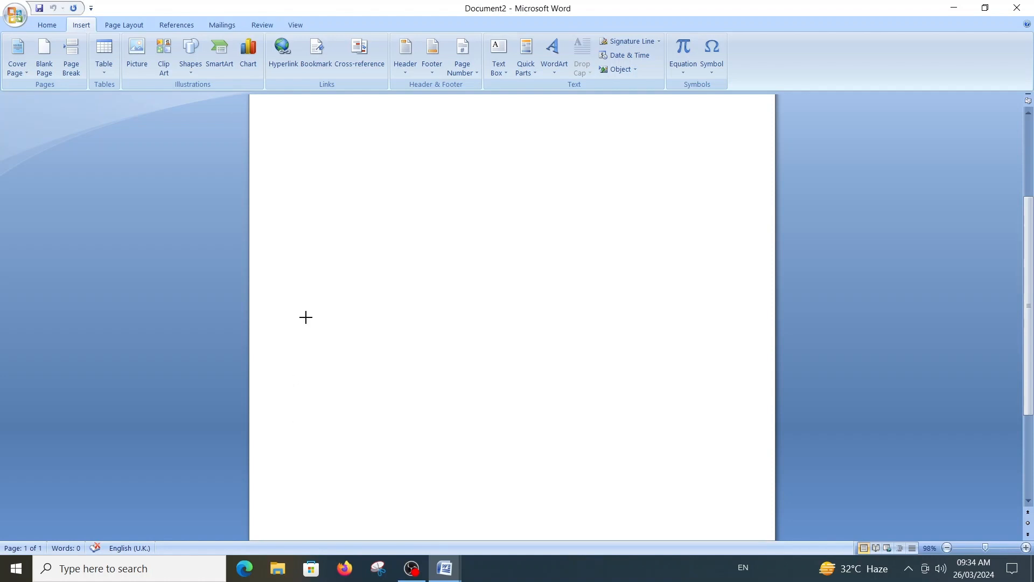
pyautogui.click(403, 442)
pyautogui.scroll(-3, 402, 420)
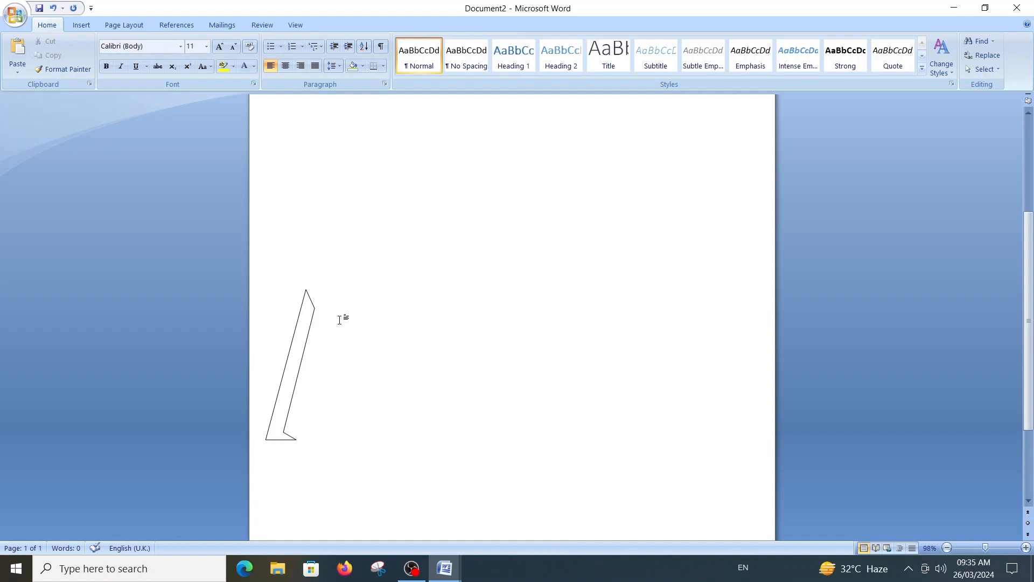
pyautogui.click(81, 25)
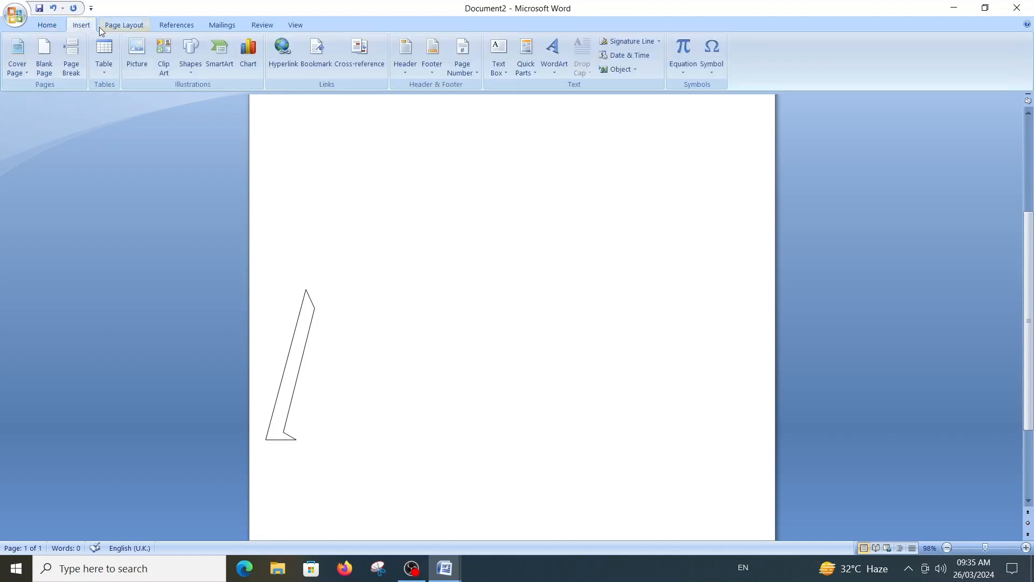
pyautogui.click(191, 54)
pyautogui.click(263, 99)
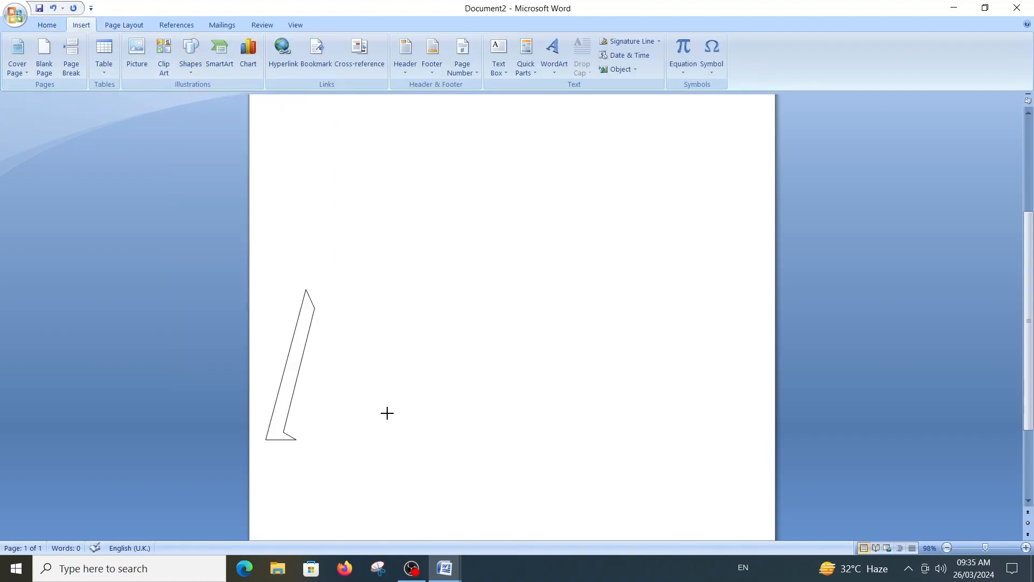
pyautogui.moveTo(318, 326); pyautogui.dragTo(419, 426)
pyautogui.moveTo(385, 388); pyautogui.dragTo(363, 388)
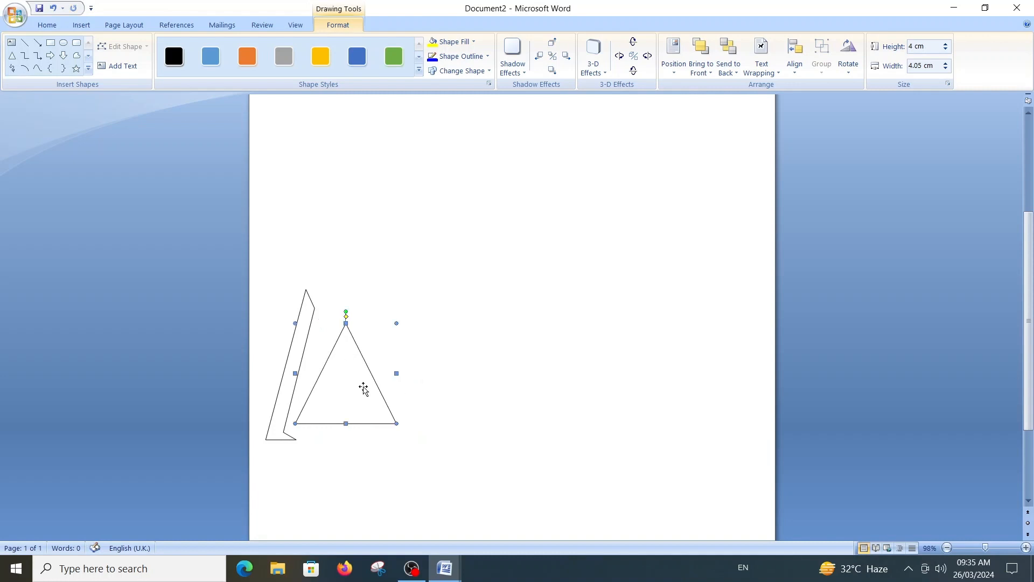
pyautogui.hotkey('ctrl', 'z')
pyautogui.hotkey('ctrl', 'z')
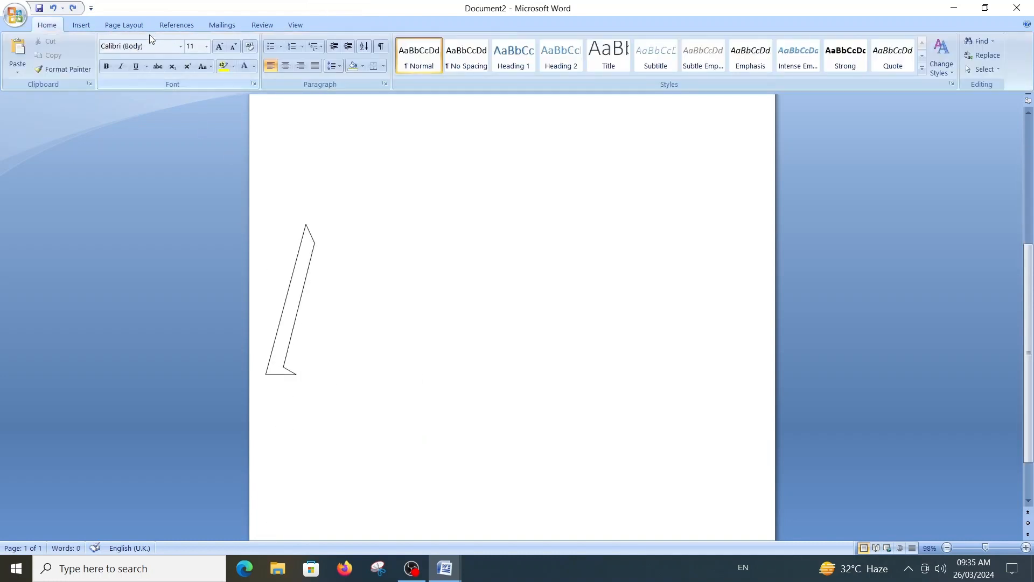
# Insert a right triangle about 4 cm high and 3.8 cm wide just right of the slanted wall
pyautogui.click(81, 24)
pyautogui.click(191, 54)
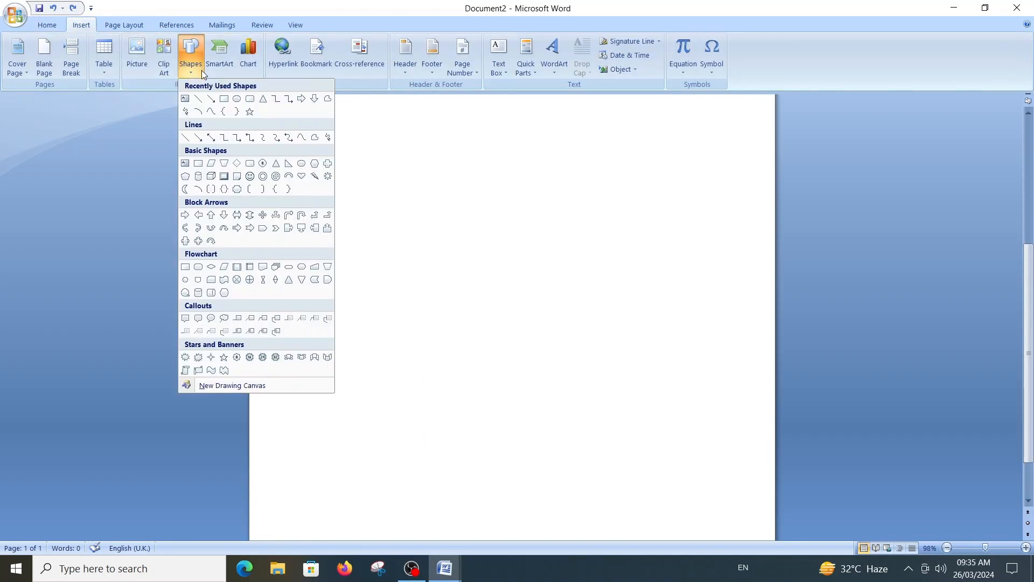
pyautogui.click(285, 164)
pyautogui.moveTo(322, 261); pyautogui.dragTo(413, 358)
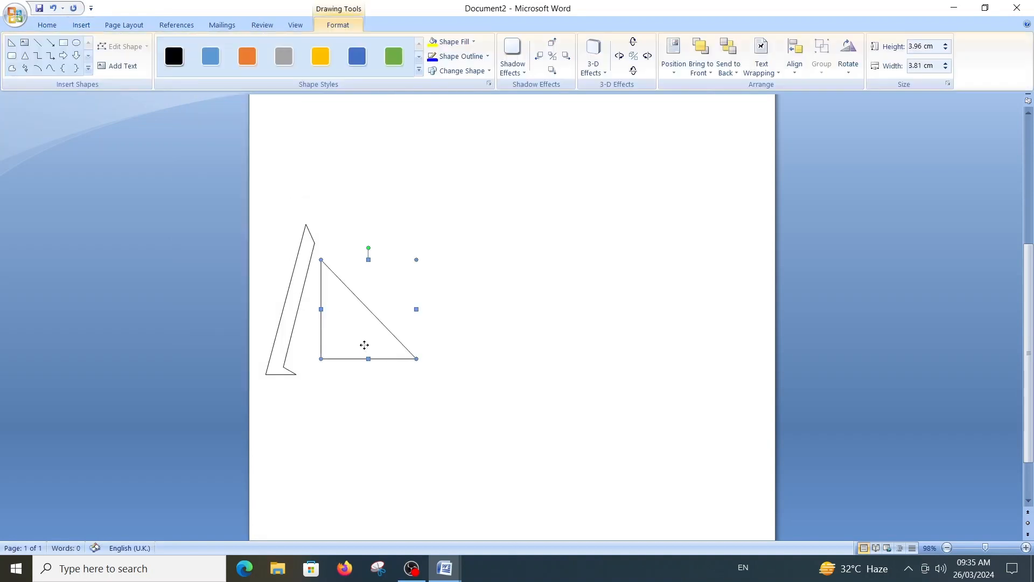
pyautogui.click(454, 323)
pyautogui.scroll(-5, 453, 323)
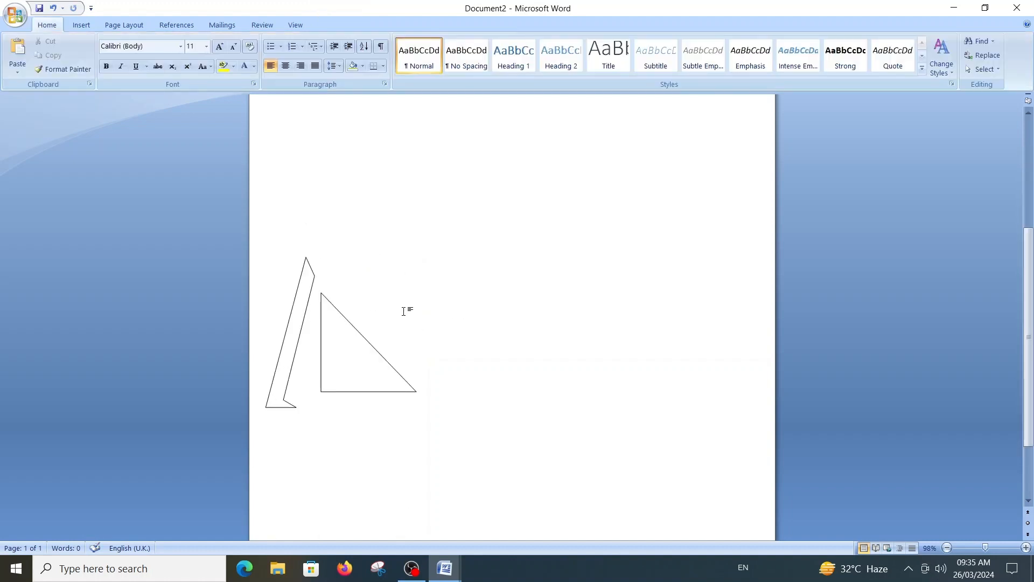
pyautogui.click(86, 27)
pyautogui.click(190, 73)
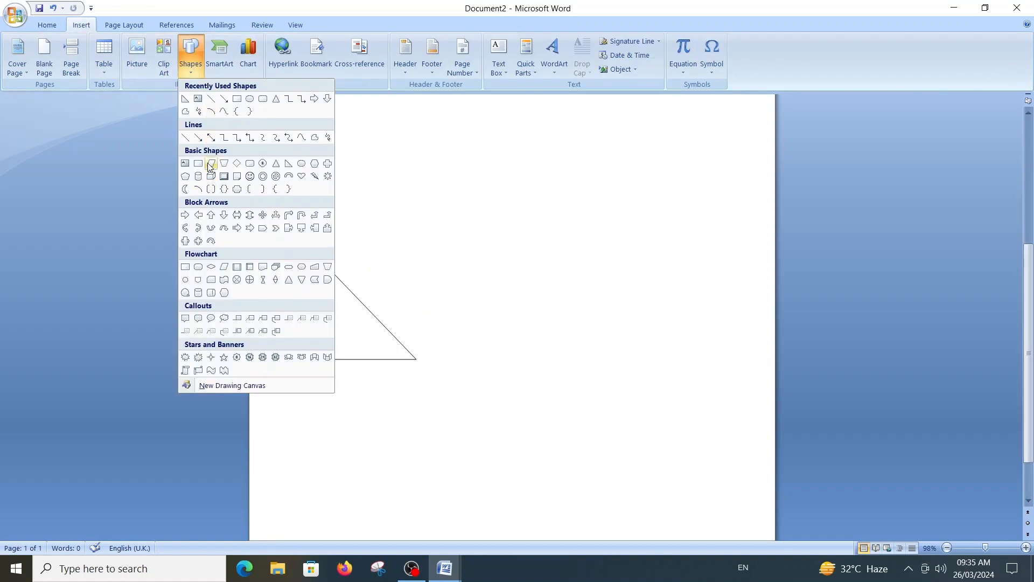
pyautogui.click(224, 112)
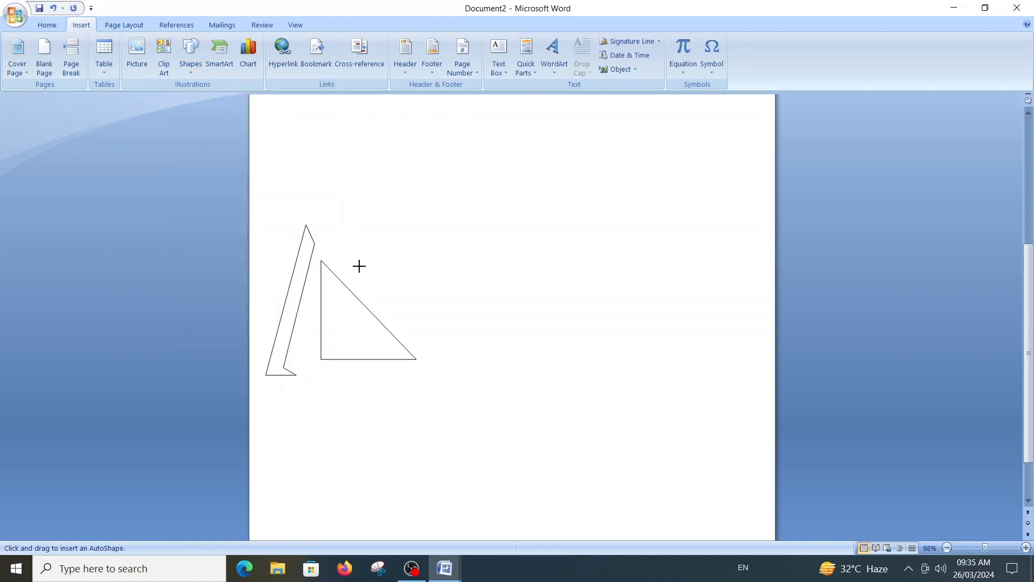
pyautogui.moveTo(322, 226)
pyautogui.mouseDown()
pyautogui.moveTo(397, 279)
pyautogui.moveTo(455, 358)
pyautogui.mouseUp()
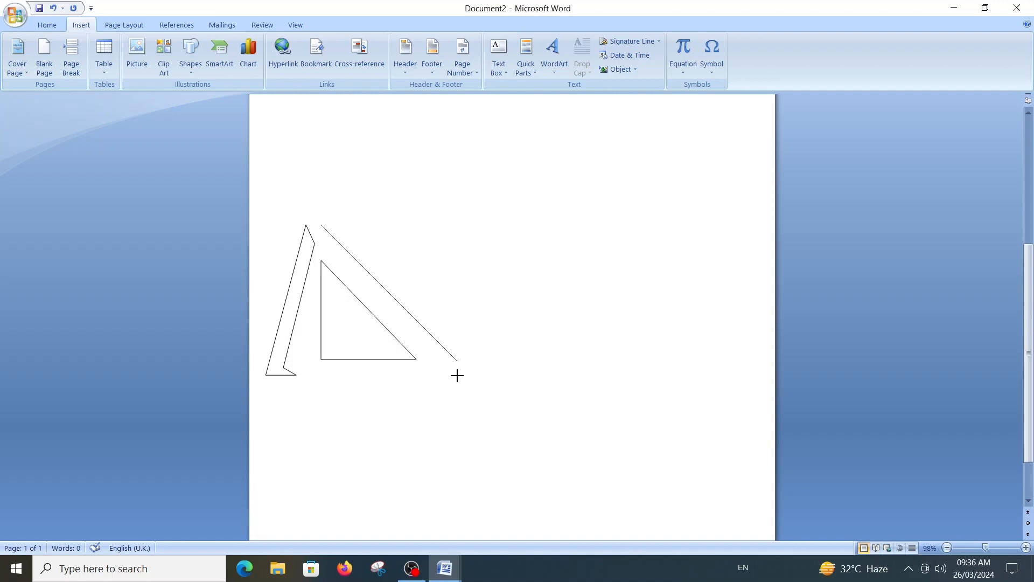
pyautogui.click(460, 363)
pyautogui.click(517, 287)
pyautogui.click(543, 273)
pyautogui.click(527, 249)
pyautogui.click(600, 162)
pyautogui.doubleClick(543, 249)
pyautogui.rightClick(543, 250)
pyautogui.click(565, 261)
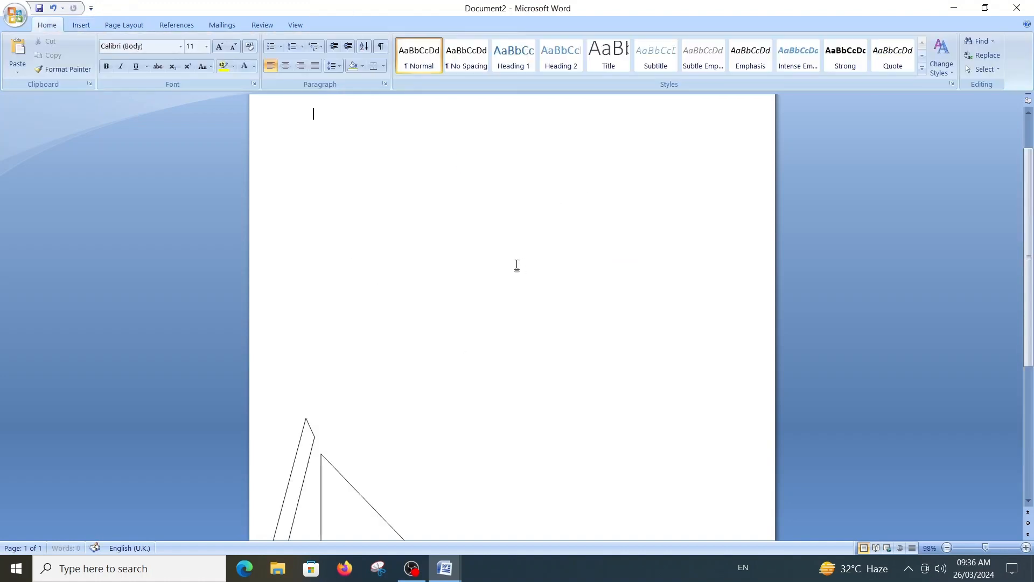
# Draw a closed freeform roof with a chimney above the right triangle, about 6.6 cm high and 9.6 cm wide
pyautogui.scroll(-5, 429, 239)
pyautogui.click(81, 25)
pyautogui.click(190, 54)
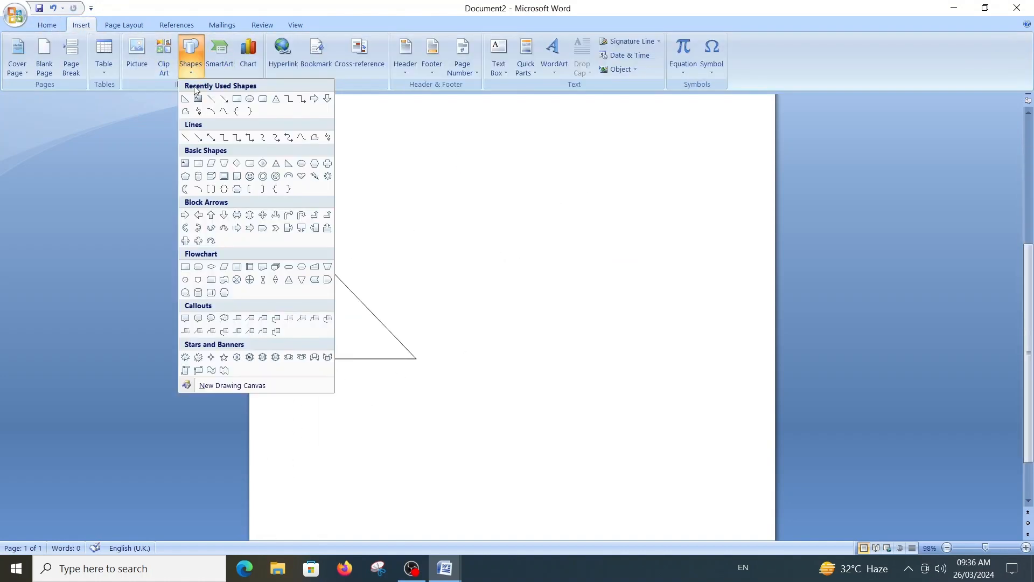
pyautogui.click(224, 112)
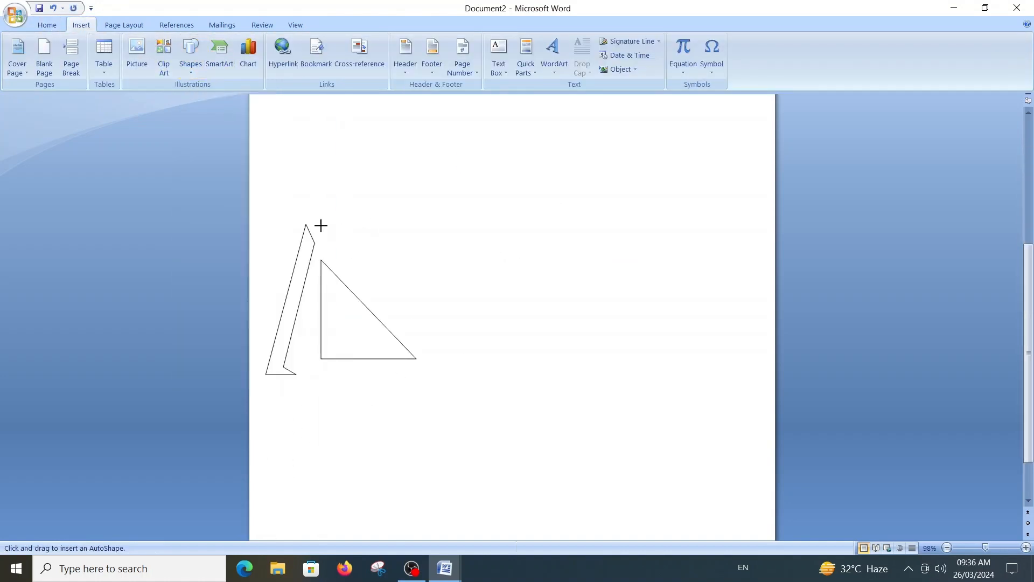
pyautogui.click(323, 221)
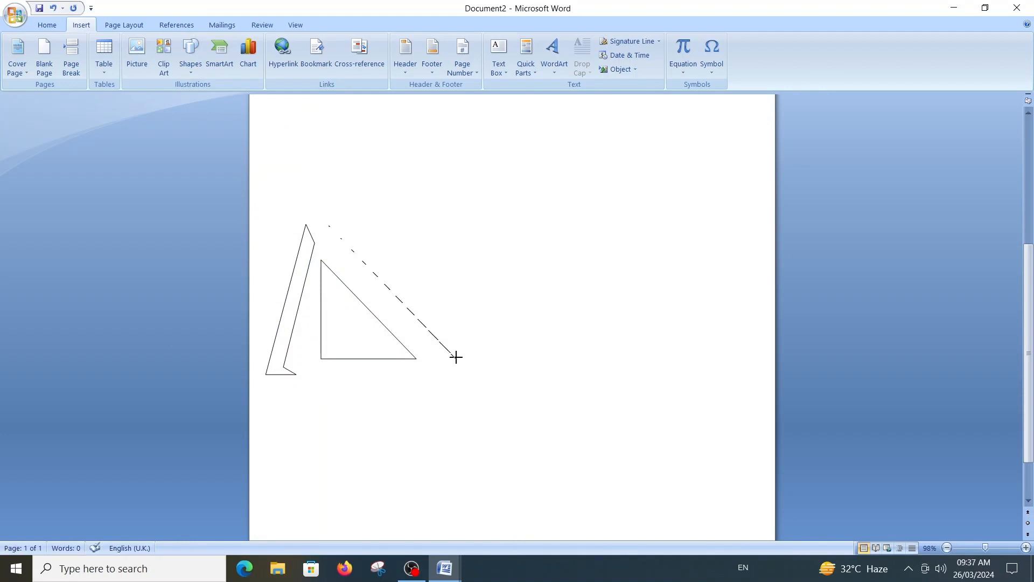
pyautogui.click(475, 359)
pyautogui.click(529, 255)
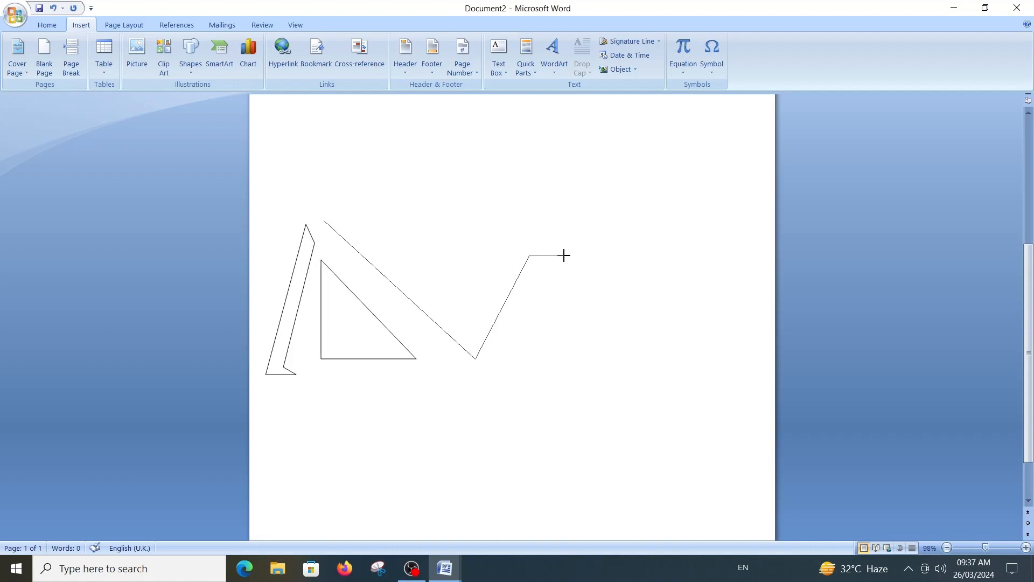
pyautogui.click(564, 255)
pyautogui.click(548, 228)
pyautogui.click(523, 228)
pyautogui.click(524, 193)
pyautogui.click(497, 212)
pyautogui.click(322, 220)
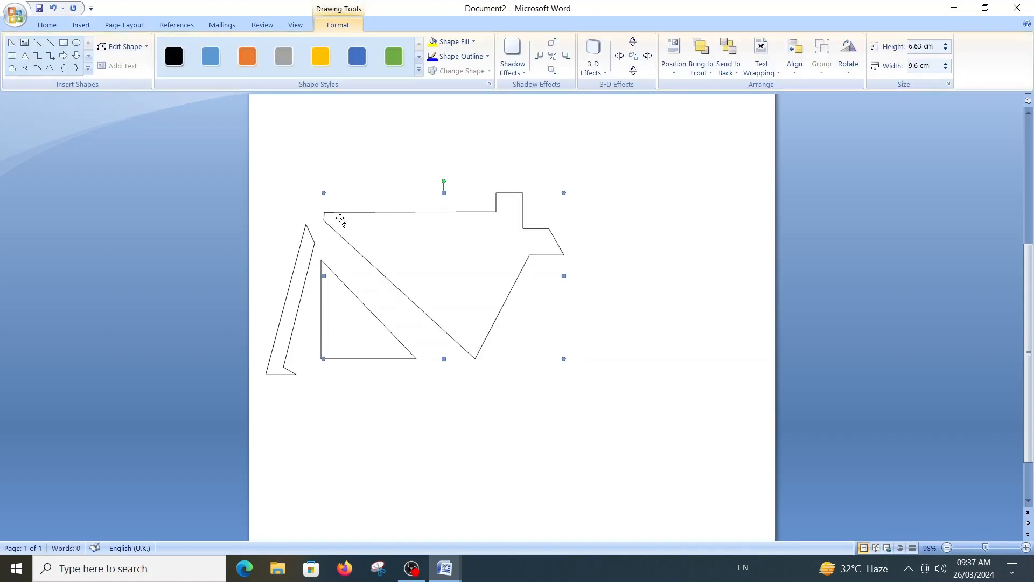
# Delete the extra point at the roof's upper-left corner and move the roof closer to the slanted wall
pyautogui.click(111, 47)
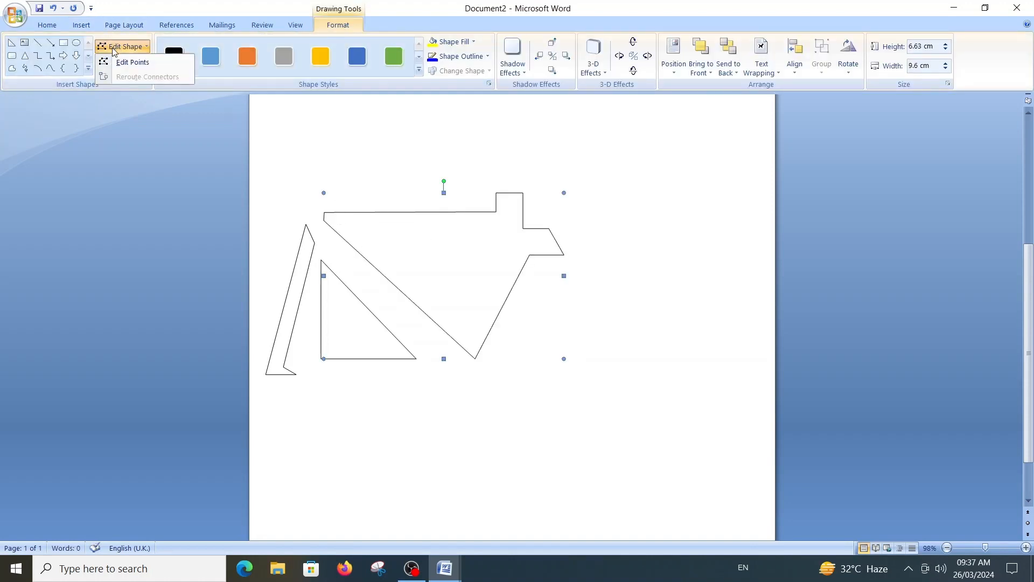
pyautogui.click(121, 65)
pyautogui.rightClick(324, 219)
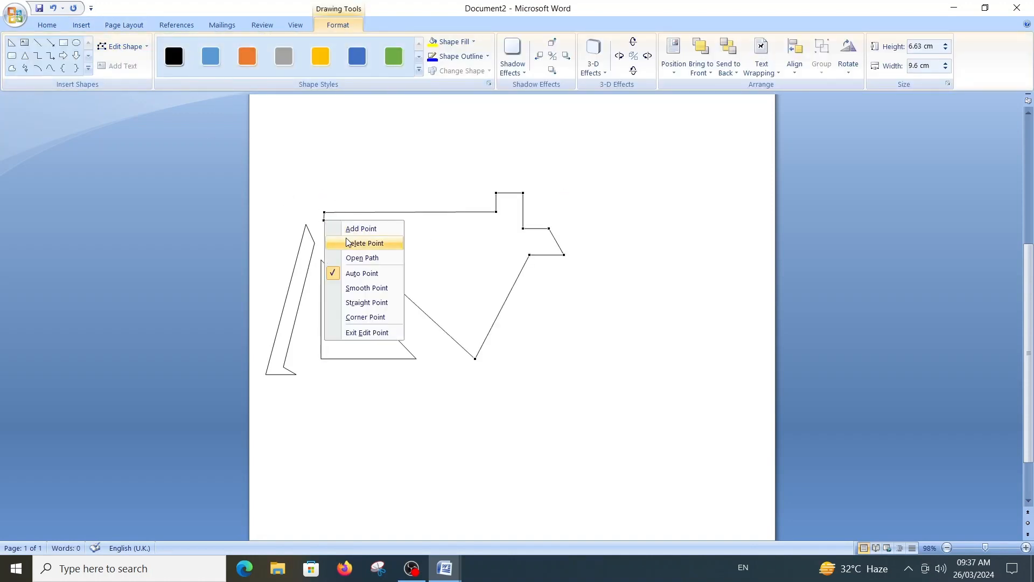
pyautogui.click(371, 241)
pyautogui.moveTo(455, 263); pyautogui.dragTo(451, 268)
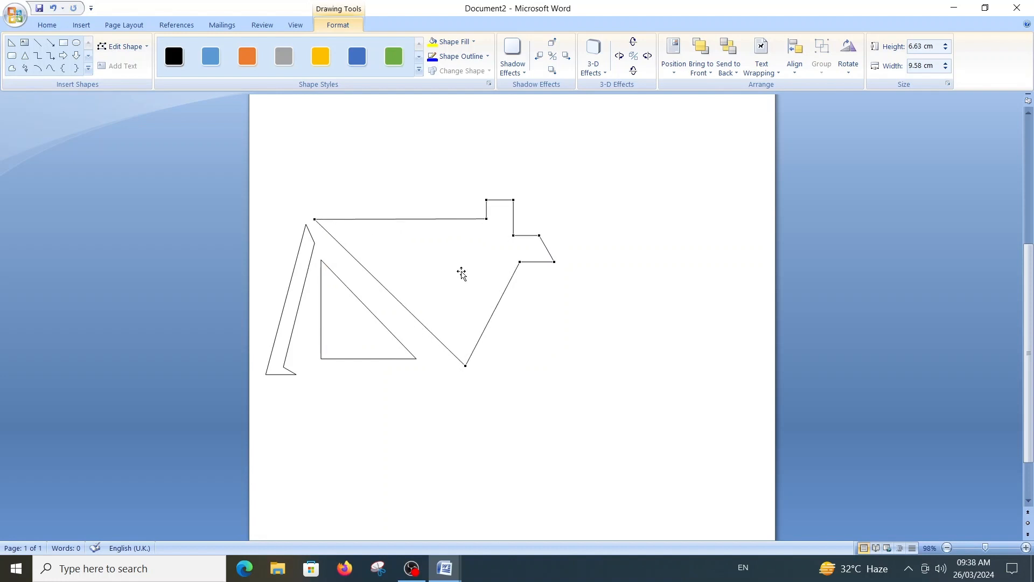
pyautogui.click(544, 340)
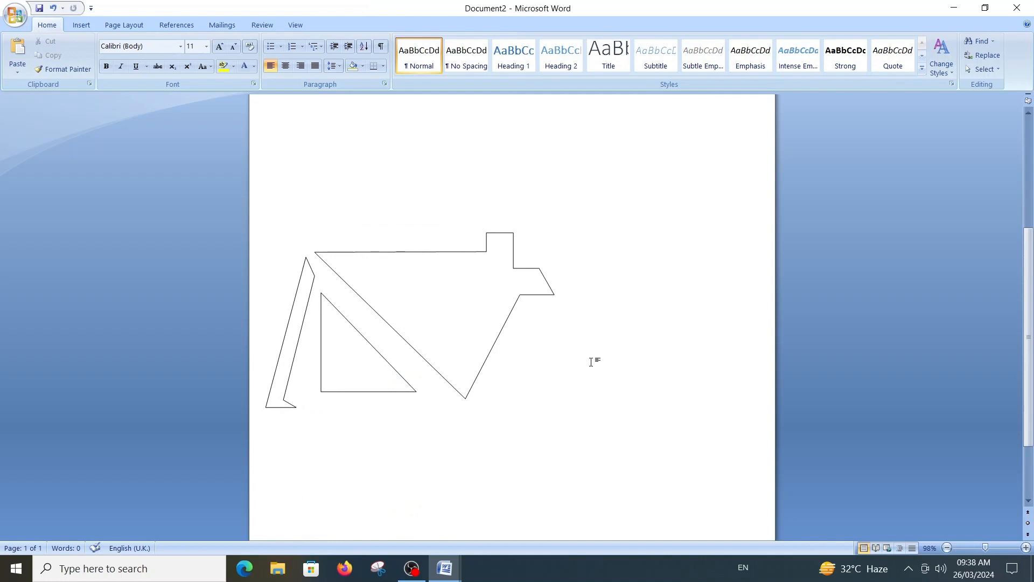
# Draw a closed freeform parallelogram to the right of the main roof, parallel to its slanted right edge
pyautogui.click(82, 25)
pyautogui.click(190, 64)
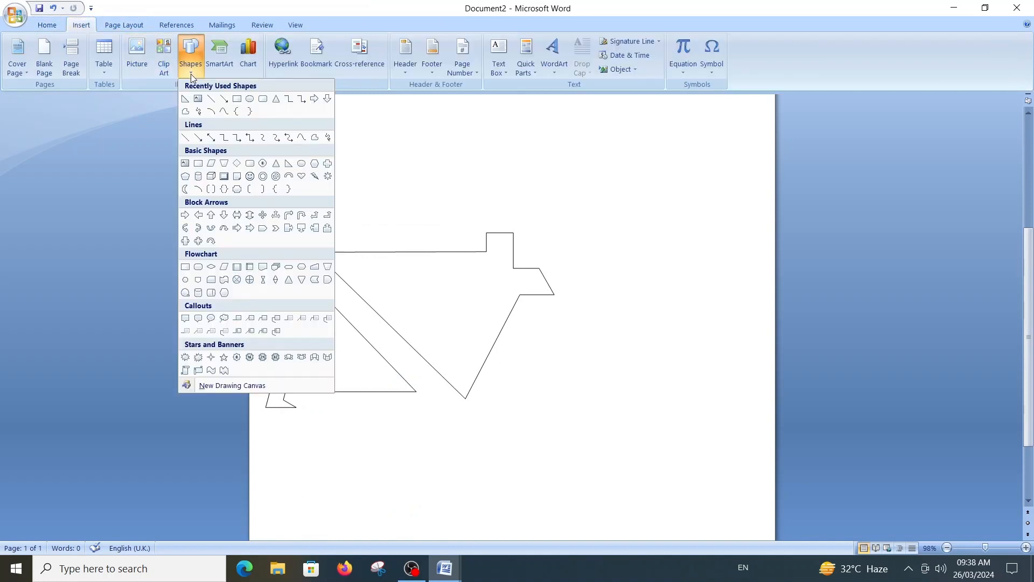
pyautogui.click(233, 112)
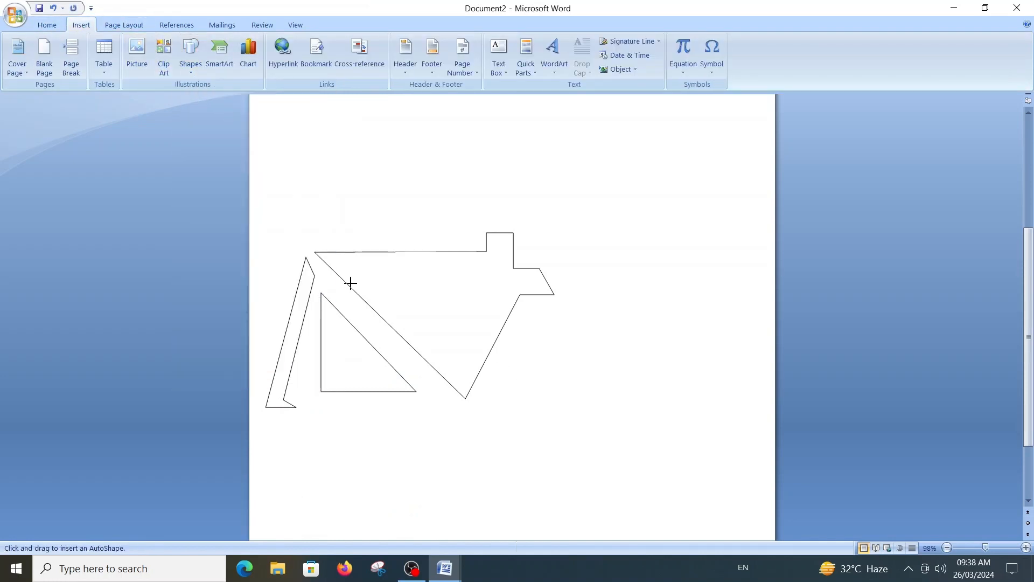
pyautogui.click(489, 400)
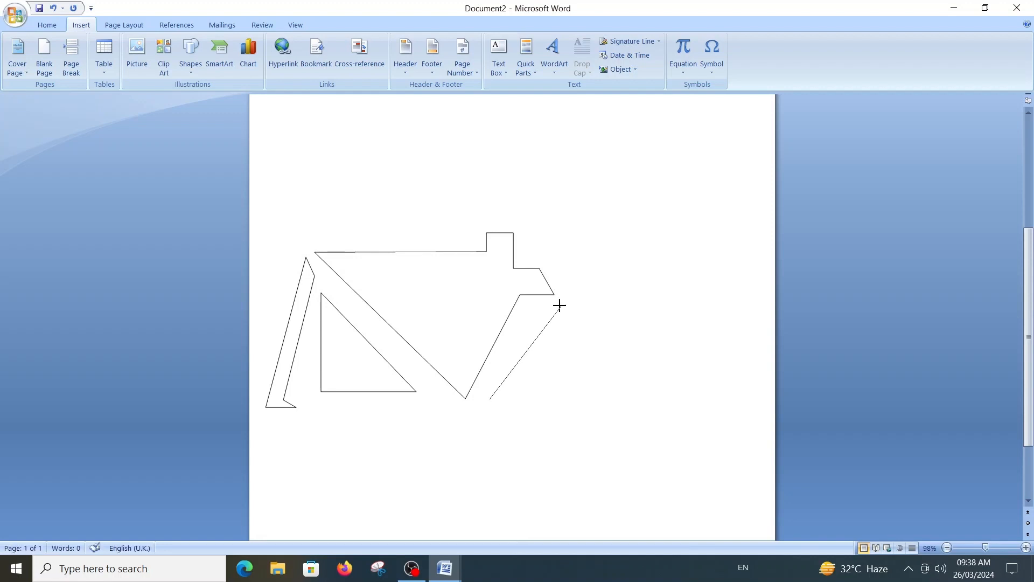
pyautogui.click(544, 316)
pyautogui.click(668, 316)
pyautogui.click(620, 399)
pyautogui.click(491, 399)
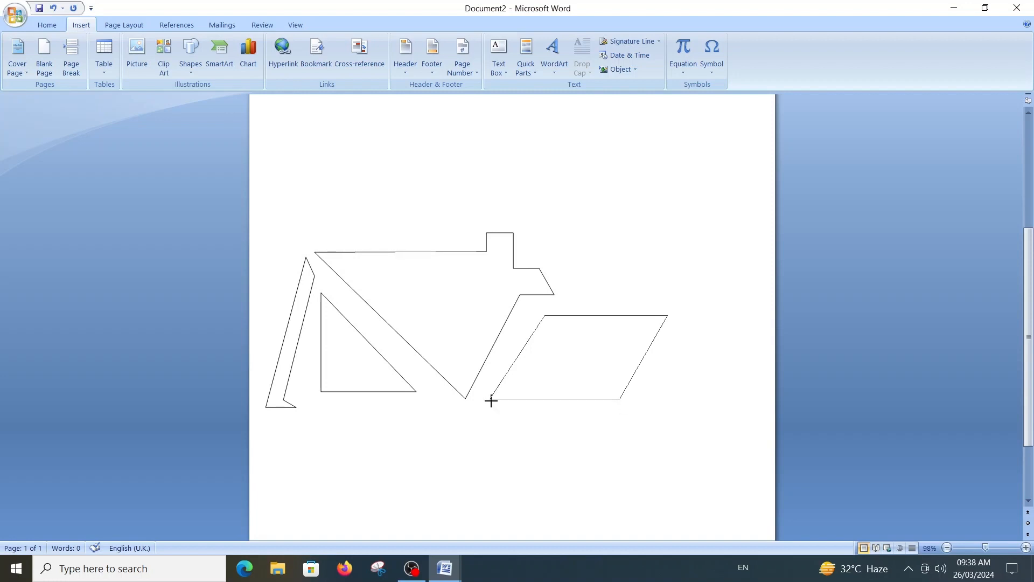
pyautogui.click(596, 430)
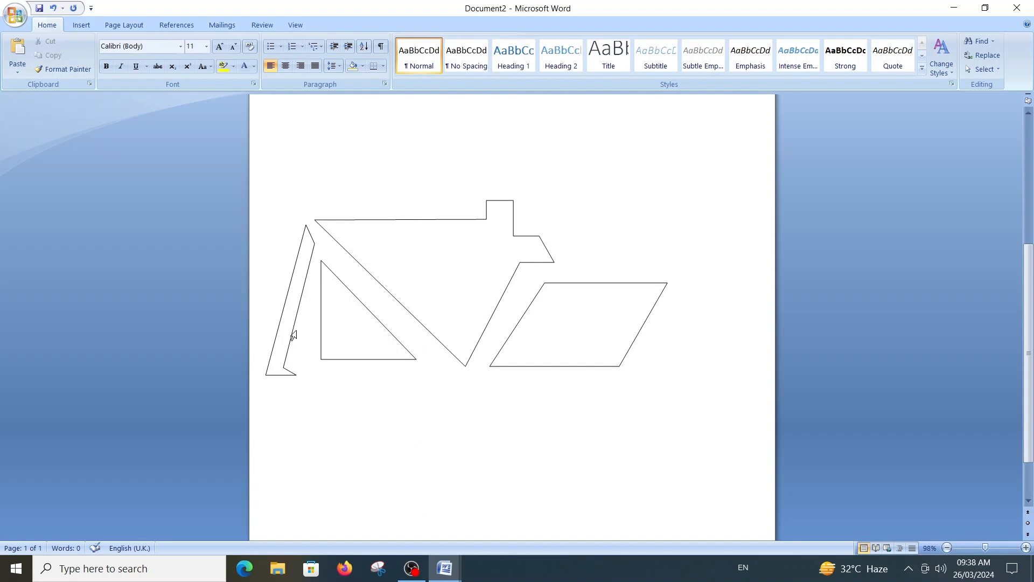
# Edit the slanted wall's points to extend the tip of its foot outward
pyautogui.click(287, 319)
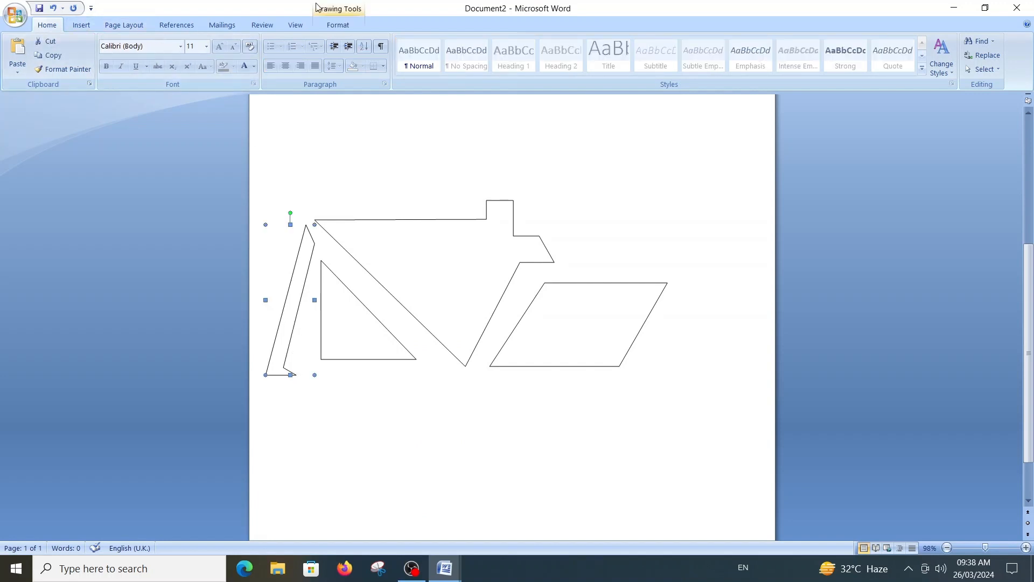
pyautogui.click(337, 25)
pyautogui.click(123, 46)
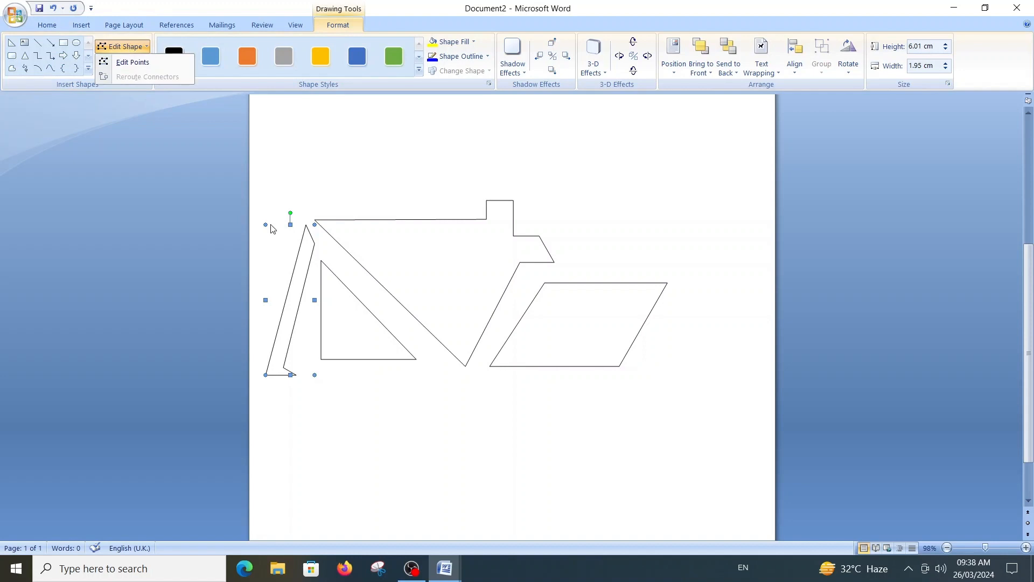
pyautogui.click(131, 63)
pyautogui.moveTo(298, 373)
pyautogui.mouseDown()
pyautogui.moveTo(300, 388)
pyautogui.moveTo(667, 406)
pyautogui.mouseUp()
pyautogui.click(320, 392)
# Duplicate the slanted wall to the right of the parallelogram and flip the copy horizontally
pyautogui.click(282, 351)
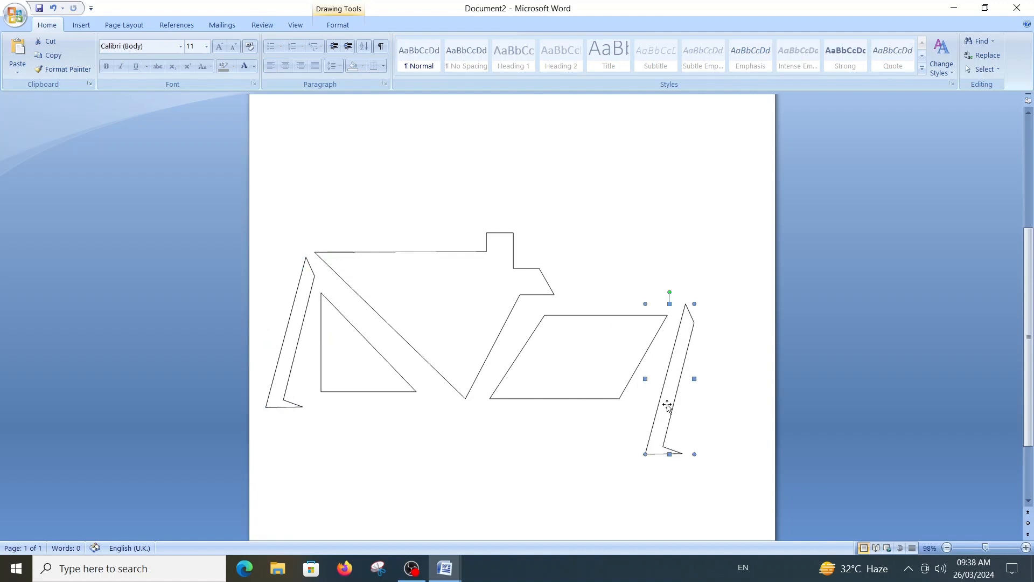
pyautogui.click(347, 26)
pyautogui.click(849, 70)
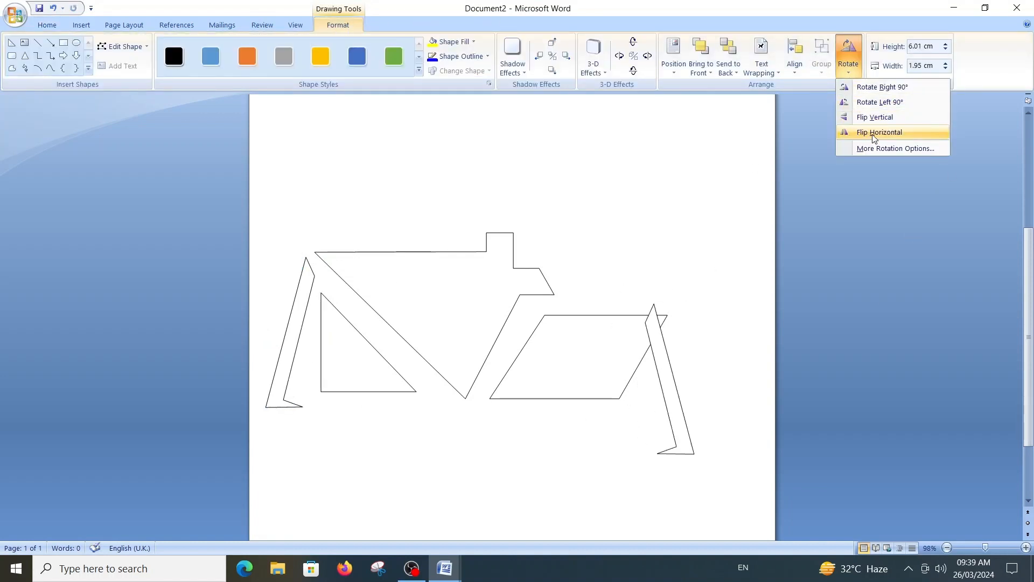
pyautogui.click(870, 133)
# Shrink the flipped wall to about 3.2 cm high and 1.5 cm wide and fit it beside the parallelogram's upper-right corner
pyautogui.moveTo(670, 304); pyautogui.dragTo(670, 394)
pyautogui.moveTo(683, 433); pyautogui.dragTo(703, 398)
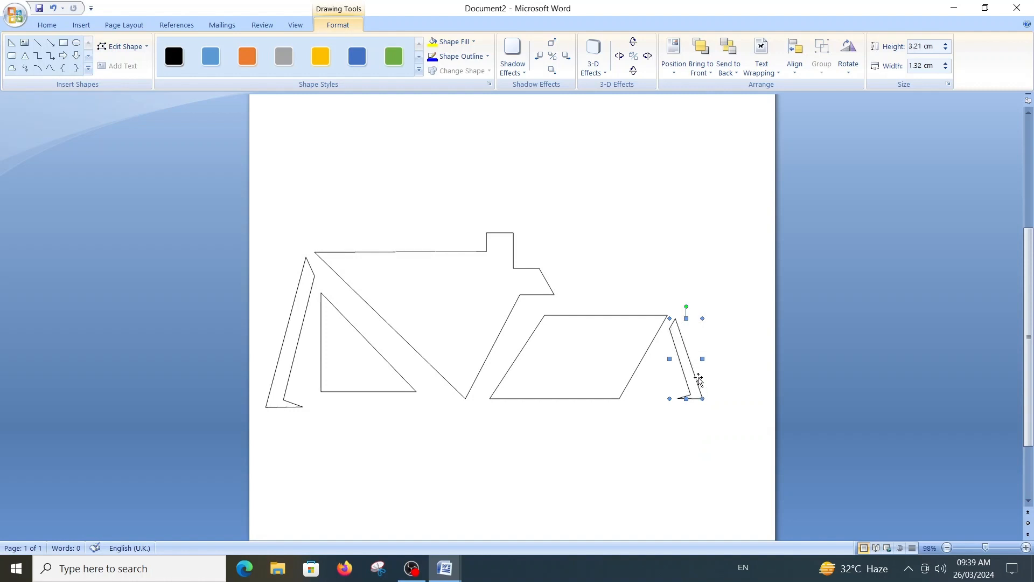
pyautogui.click(742, 355)
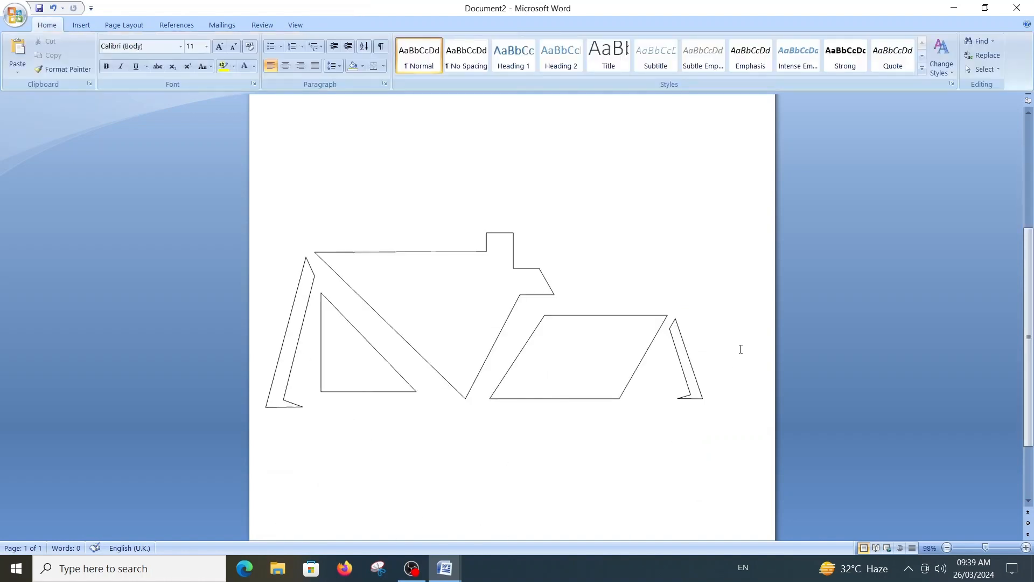
pyautogui.moveTo(676, 338); pyautogui.dragTo(675, 335)
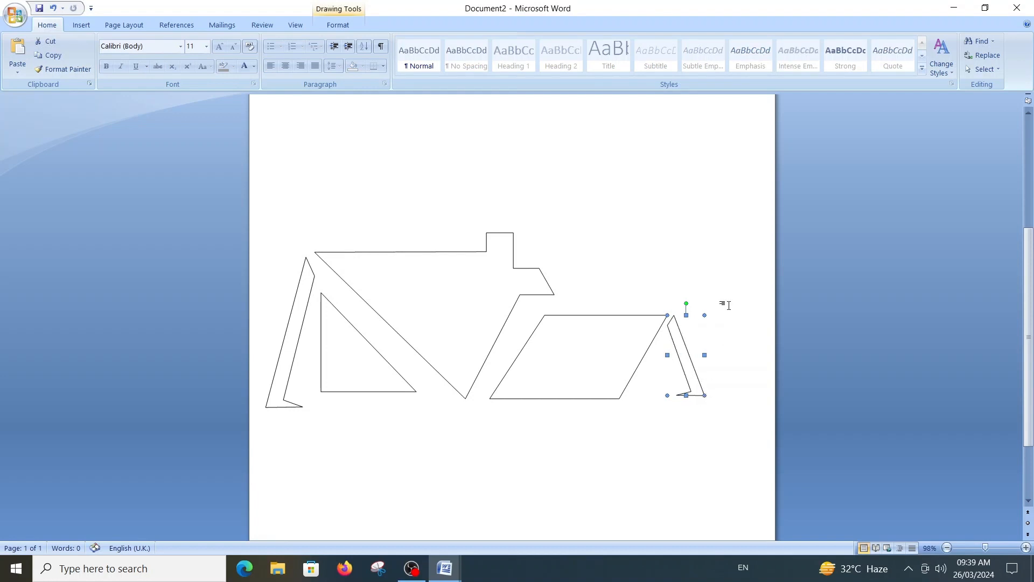
pyautogui.click(732, 291)
# Resize the gradient triangle to about 5.96 cm high and 5.14 cm wide and align it under the main roof's slanted edge
pyautogui.scroll(-2, 735, 289)
pyautogui.click(336, 309)
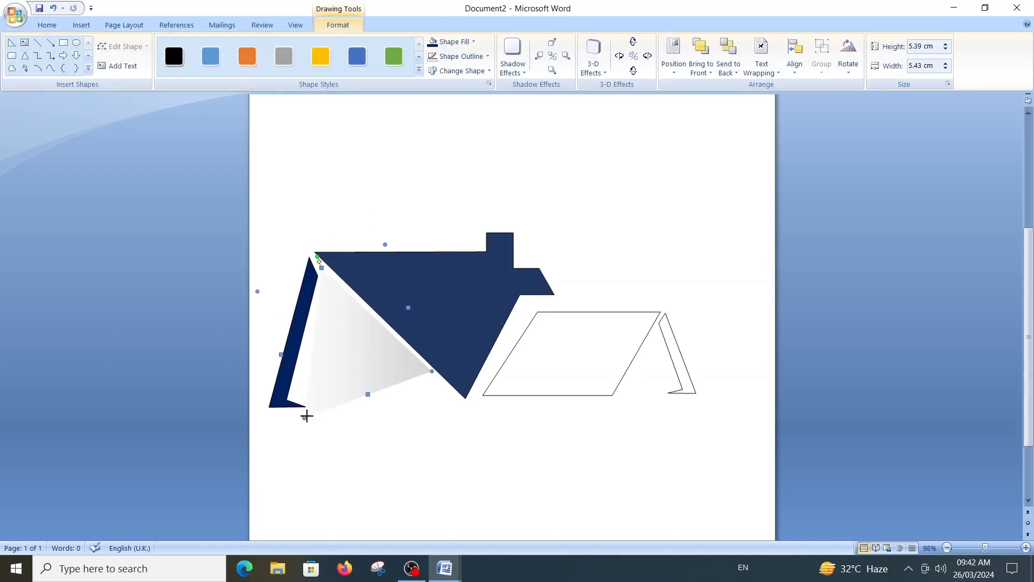
pyautogui.moveTo(306, 417); pyautogui.dragTo(360, 376)
pyautogui.press('Left')
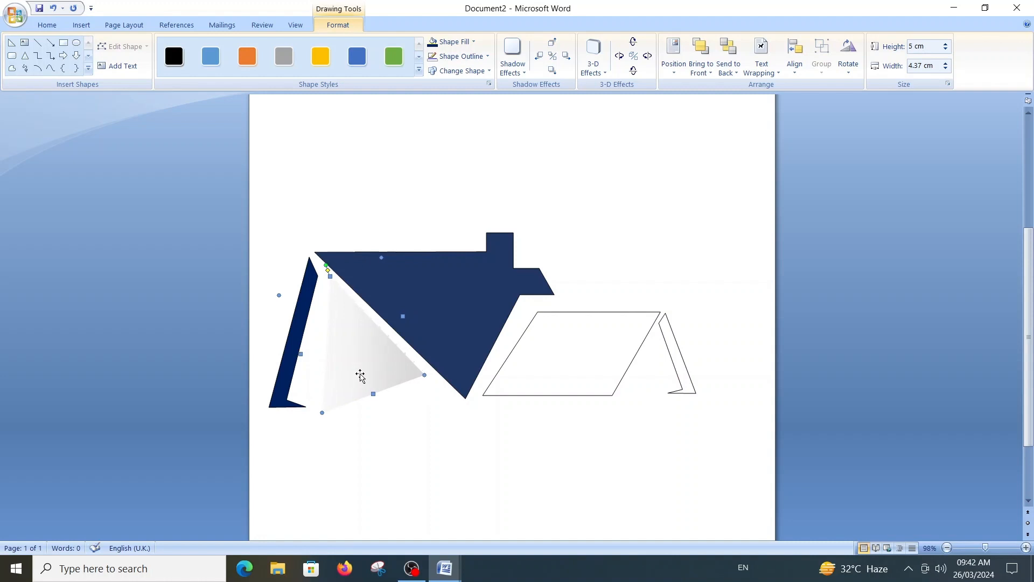
pyautogui.moveTo(424, 374); pyautogui.dragTo(451, 390)
pyautogui.moveTo(390, 374); pyautogui.dragTo(384, 386)
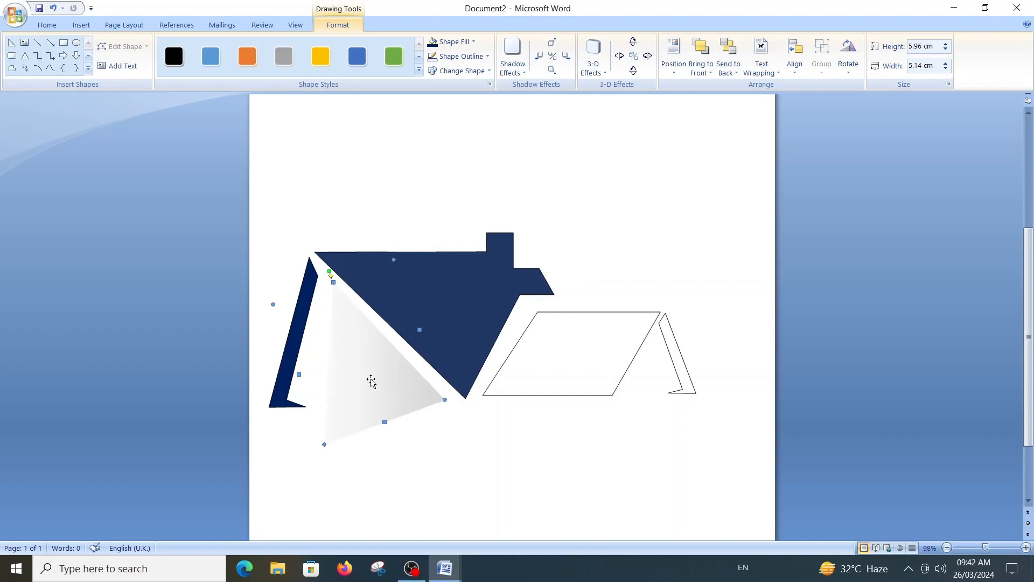
pyautogui.press('Right')
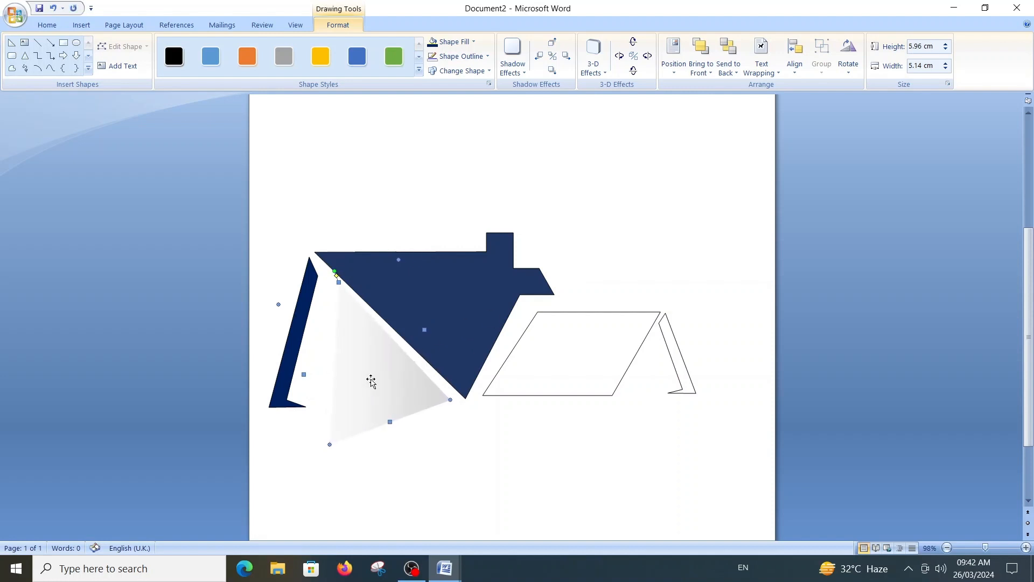
# Fill the parallelogram roof and the small right wall with the standard dark blue colour
pyautogui.click(571, 336)
pyautogui.click(473, 42)
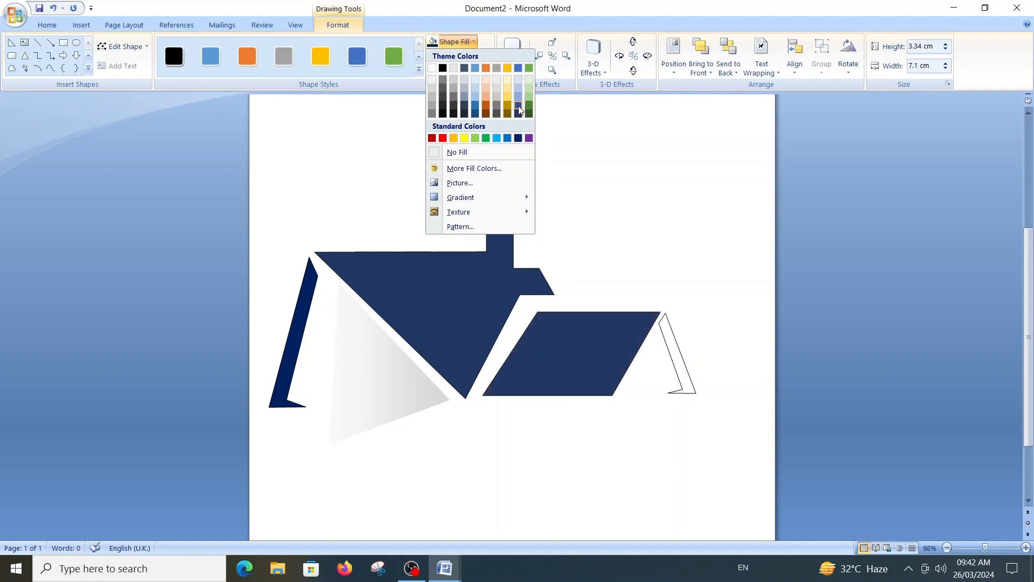
pyautogui.click(517, 138)
pyautogui.click(671, 338)
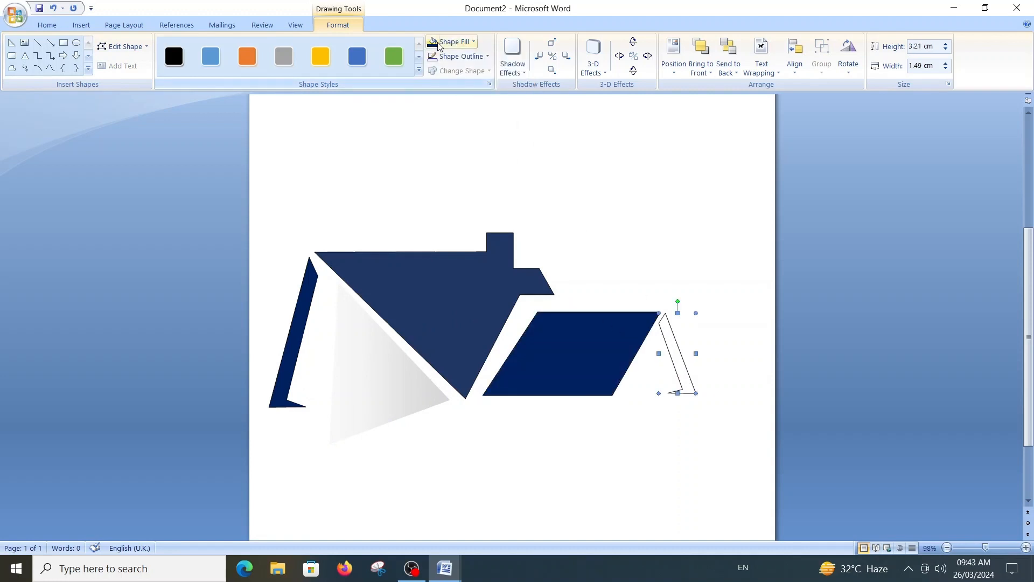
pyautogui.click(473, 41)
pyautogui.click(517, 138)
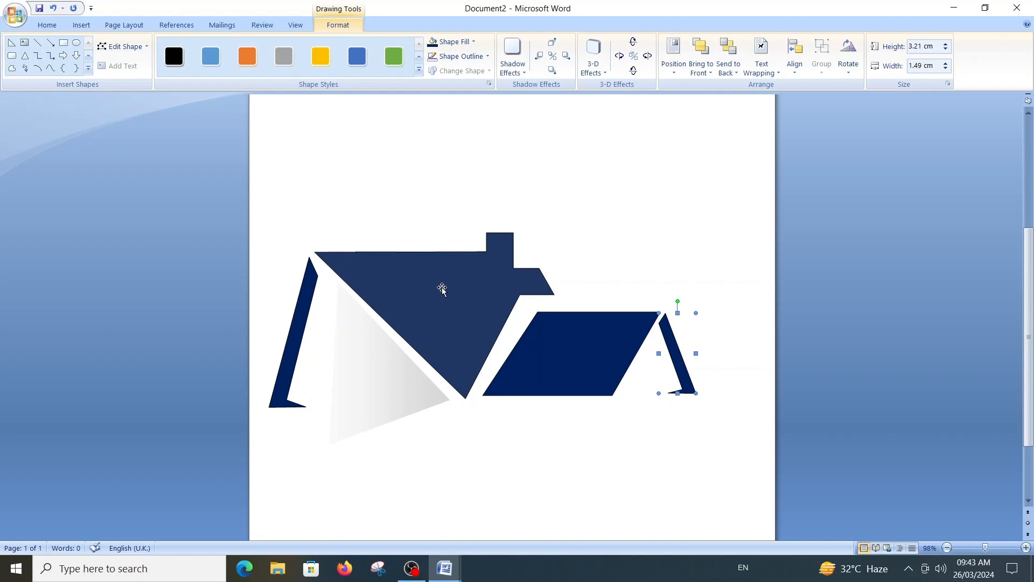
# Give the left slanted wall a white outline with a 3 pt weight
pyautogui.click(468, 56)
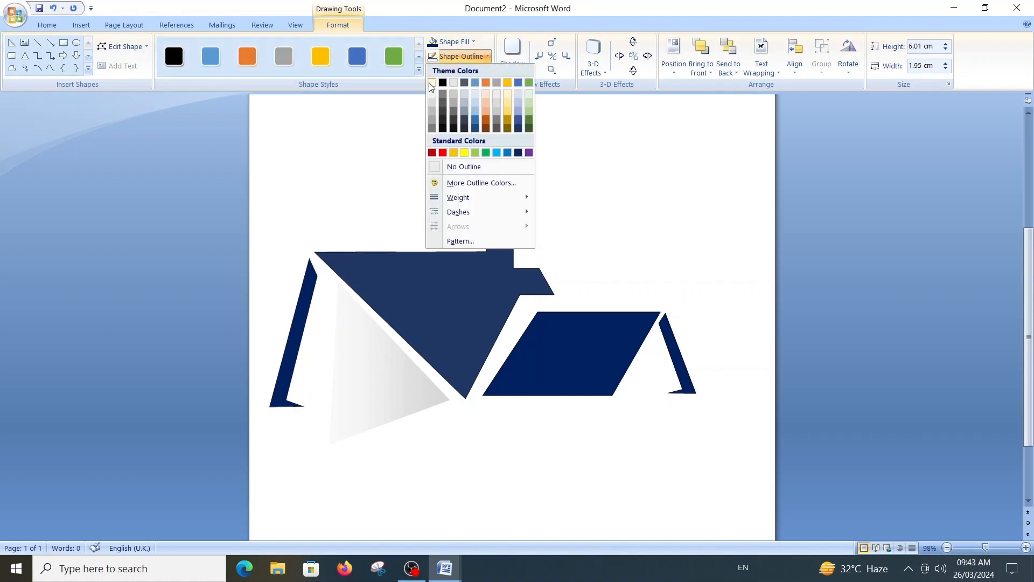
pyautogui.click(431, 83)
pyautogui.click(461, 57)
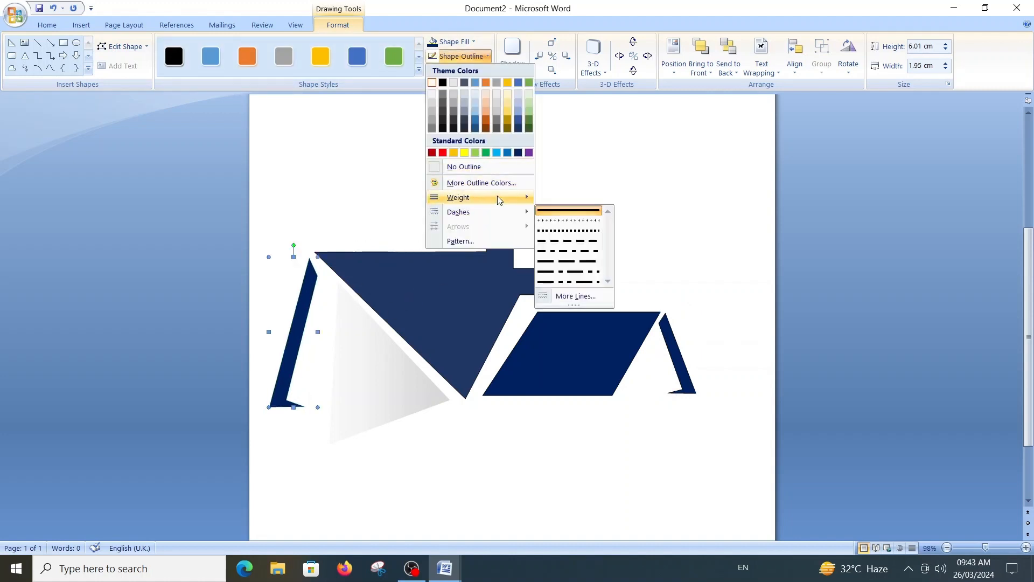
pyautogui.moveTo(497, 197)
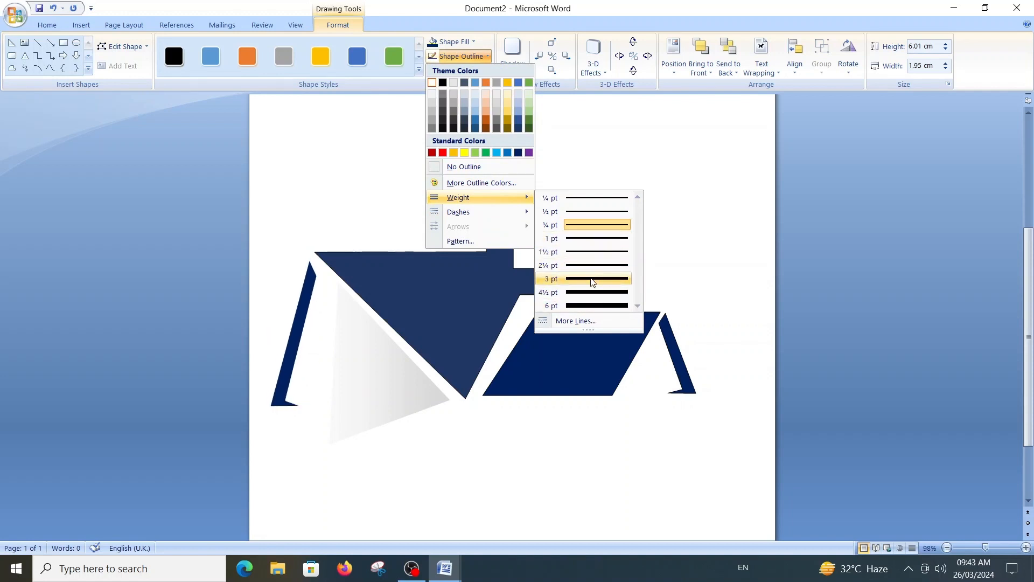
pyautogui.click(590, 278)
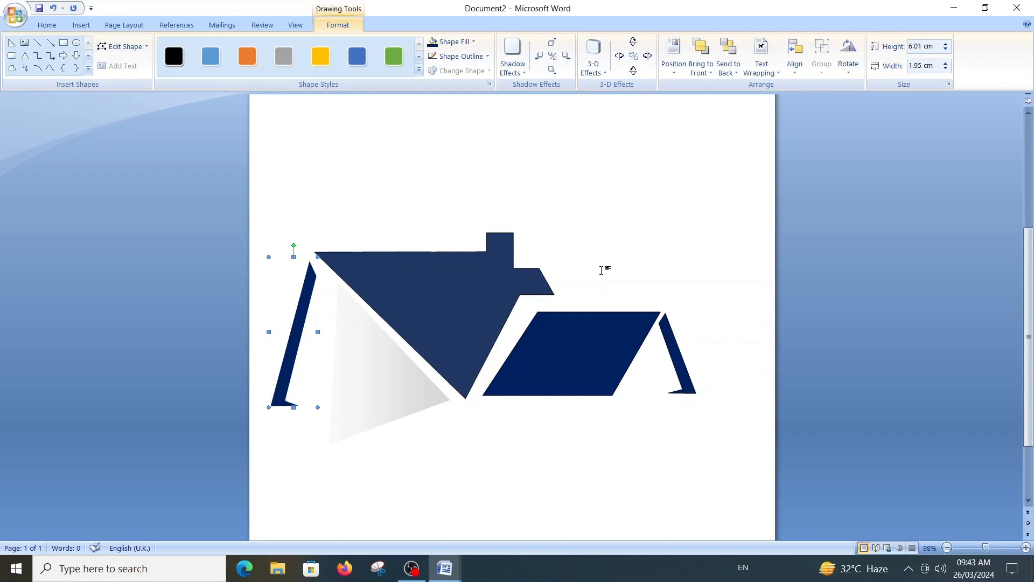
# Try a lower-left drop shadow with a light shadow colour on the main roof
pyautogui.click(423, 276)
pyautogui.click(512, 54)
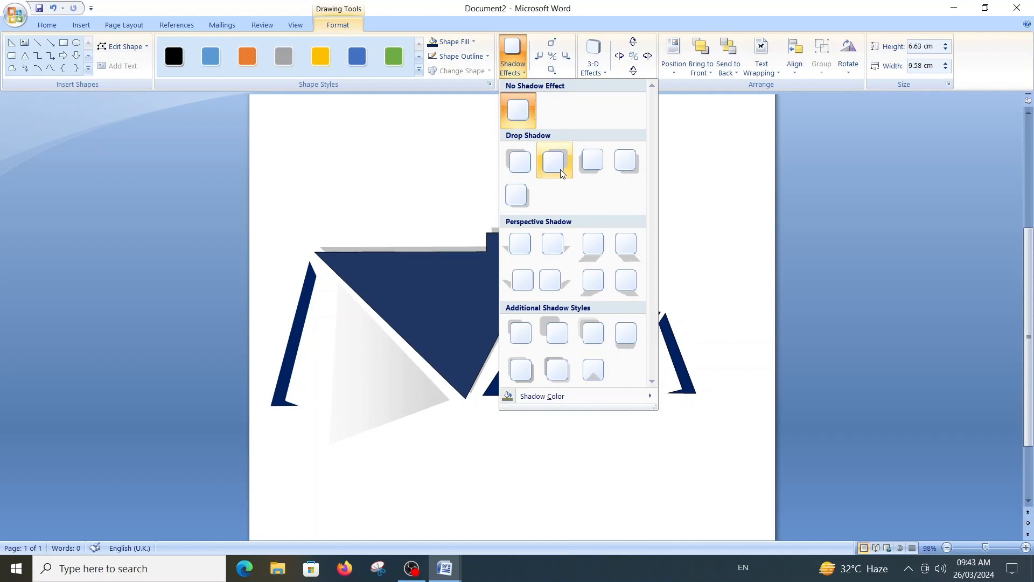
pyautogui.click(592, 160)
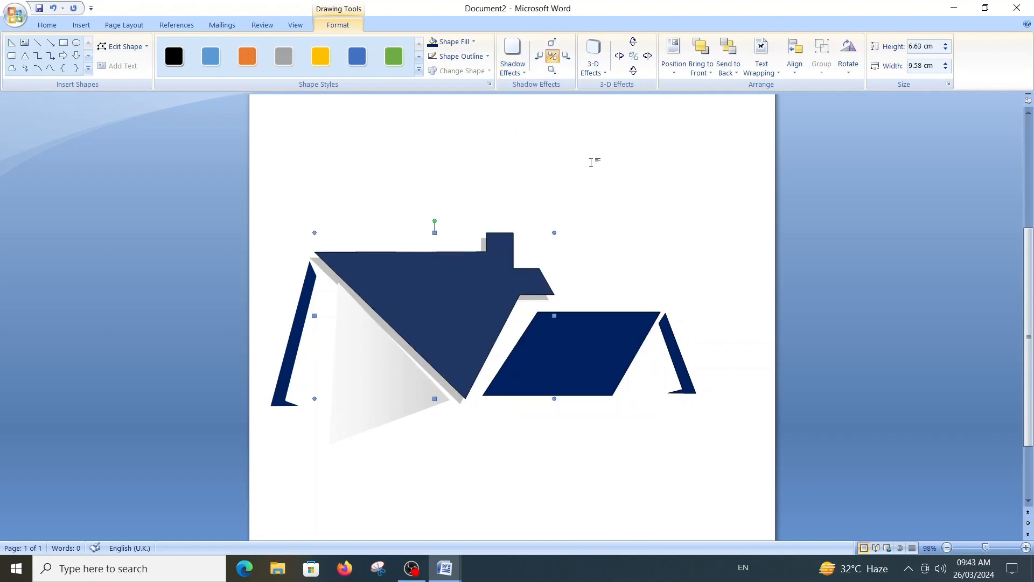
pyautogui.click(526, 76)
pyautogui.moveTo(543, 395)
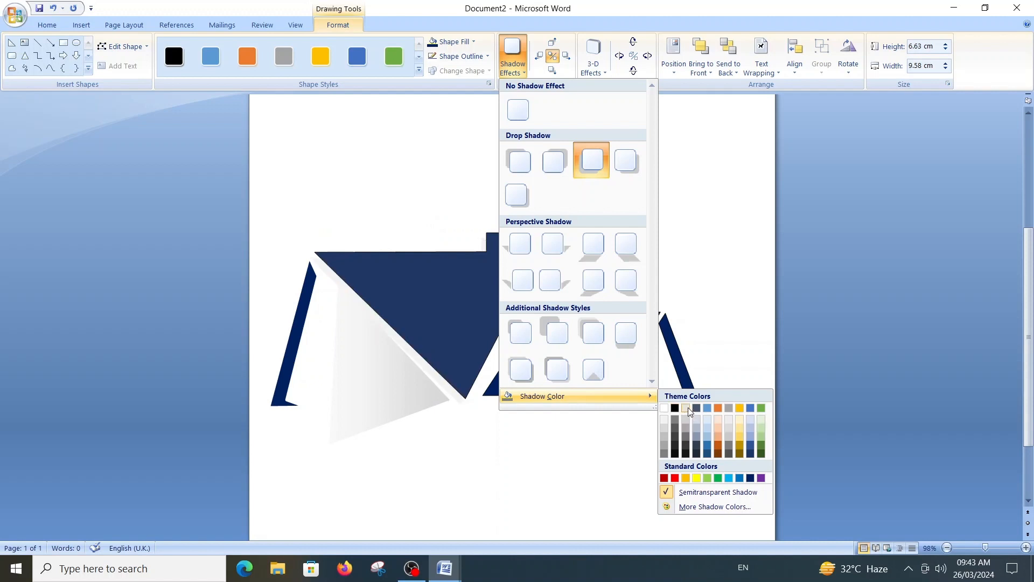
pyautogui.click(687, 407)
# Apply the fifth drop shadow style, a narrow lower-right shadow, to the left wall, the main roof and the parallelogram roof
pyautogui.click(296, 337)
pyautogui.click(513, 56)
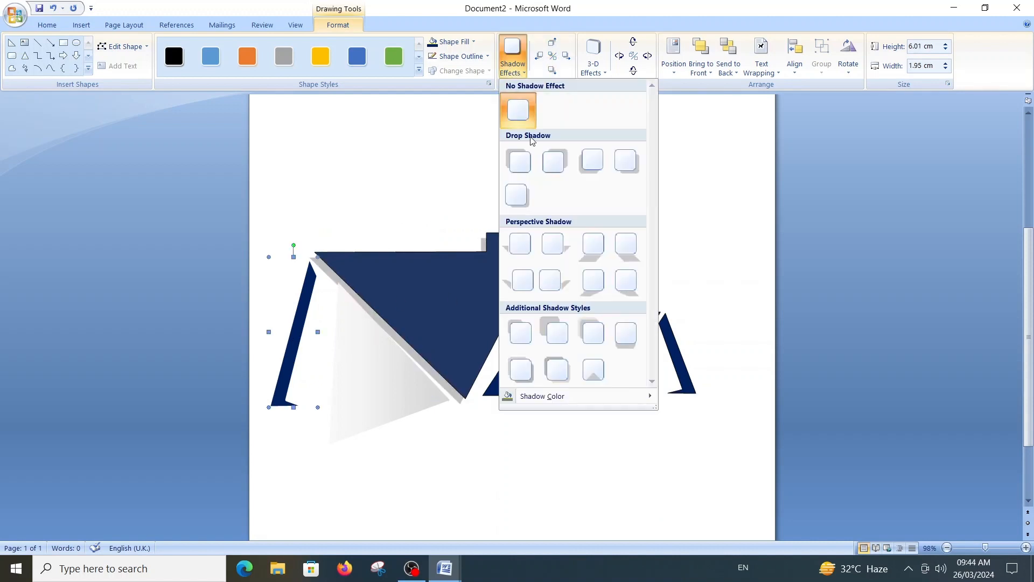
pyautogui.click(517, 195)
pyautogui.press('Tab')
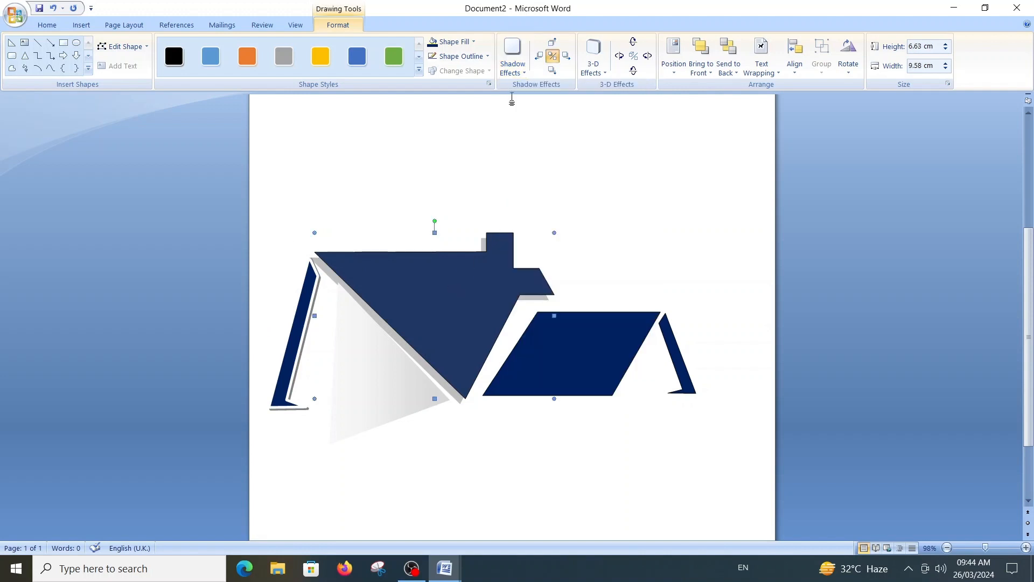
pyautogui.click(513, 57)
pyautogui.click(517, 195)
pyautogui.press('Tab')
pyautogui.click(513, 56)
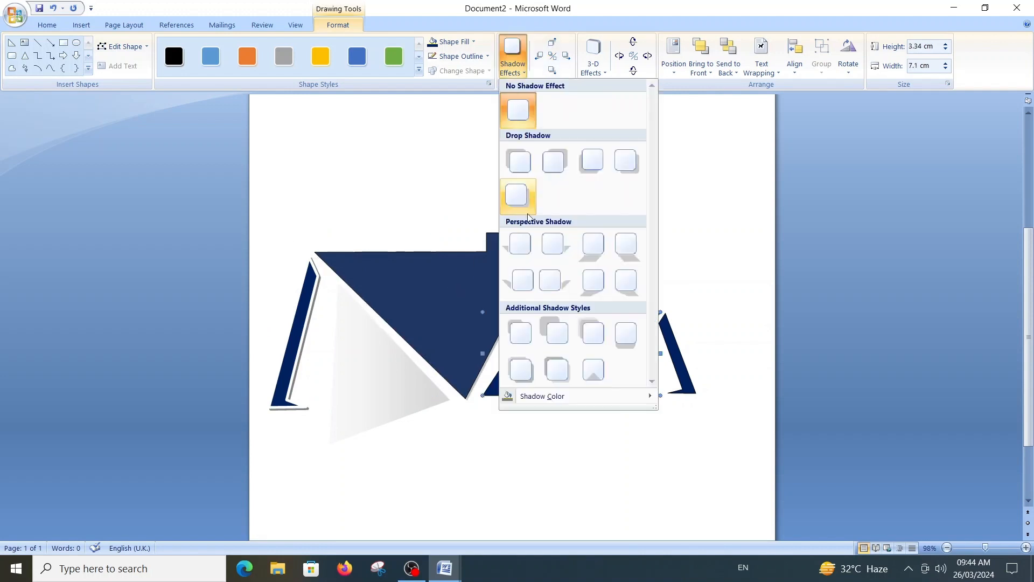
pyautogui.click(517, 195)
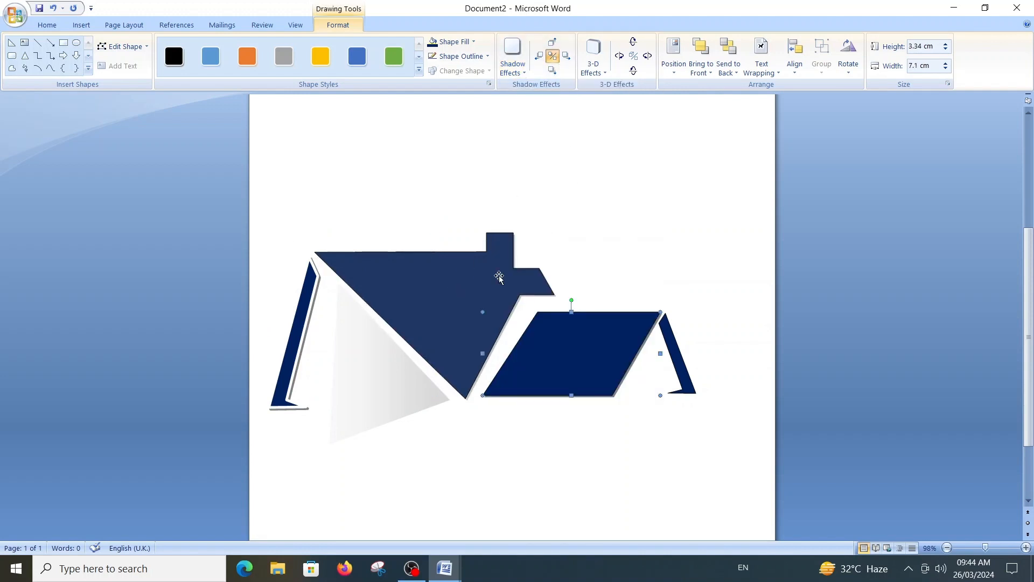
# Give the main roof with the chimney a white outline with a 4½ pt weight
pyautogui.click(458, 303)
pyautogui.click(461, 56)
pyautogui.moveTo(474, 200)
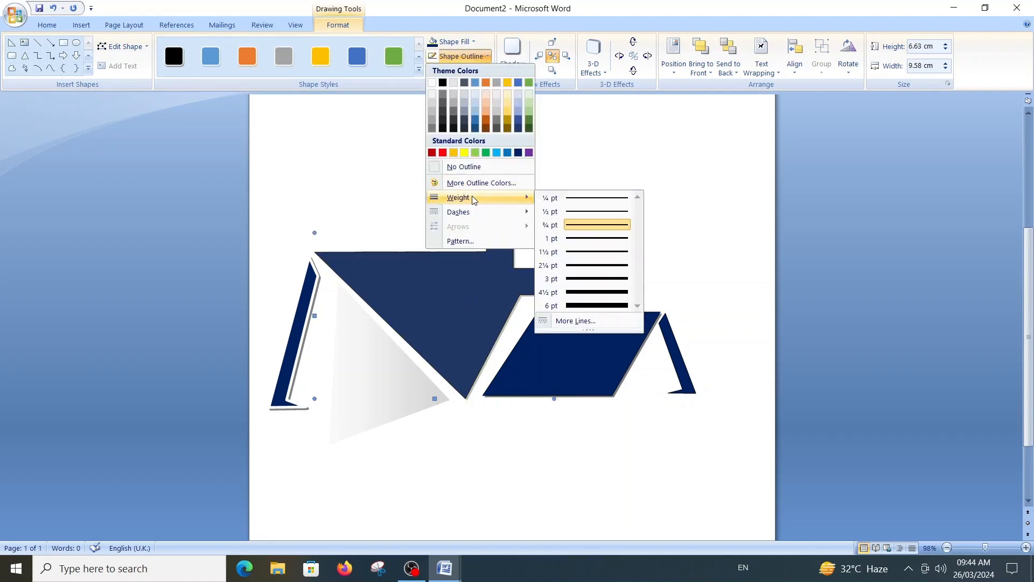
pyautogui.click(595, 295)
pyautogui.click(460, 56)
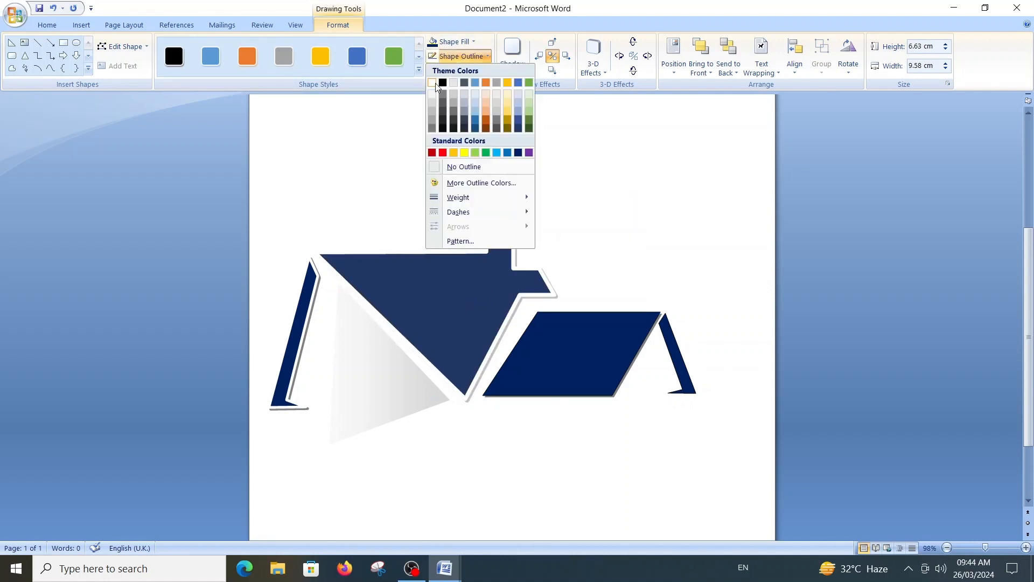
pyautogui.click(433, 83)
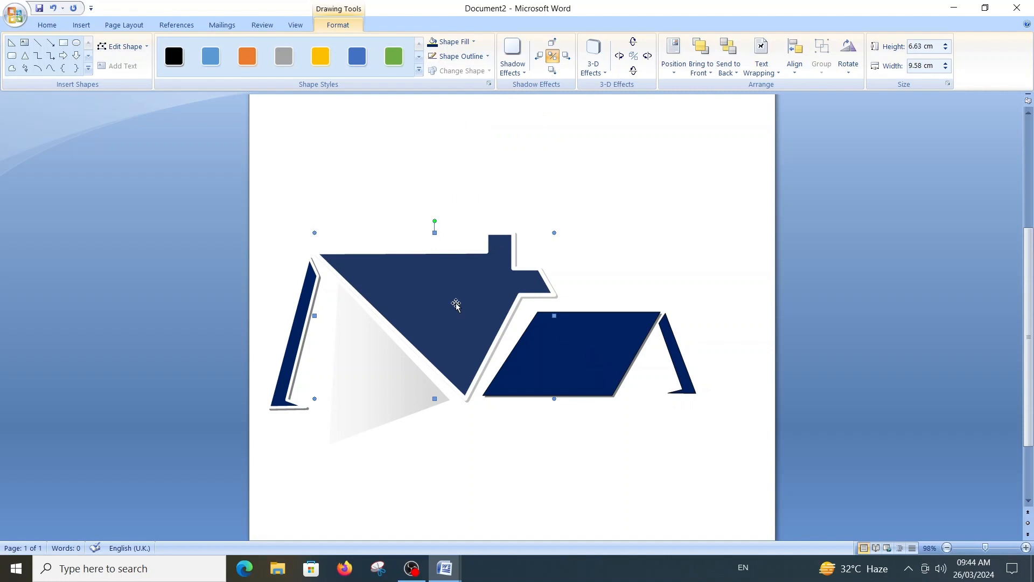
# Give the parallelogram roof a white outline with a 4½ pt weight
pyautogui.click(568, 335)
pyautogui.click(461, 56)
pyautogui.moveTo(515, 203)
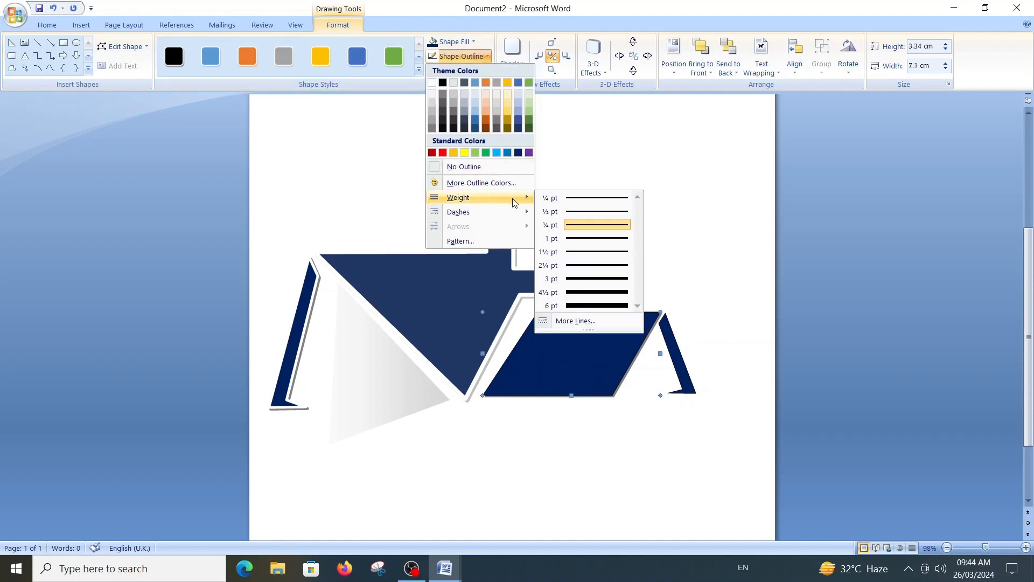
pyautogui.click(589, 295)
pyautogui.click(455, 41)
pyautogui.click(420, 88)
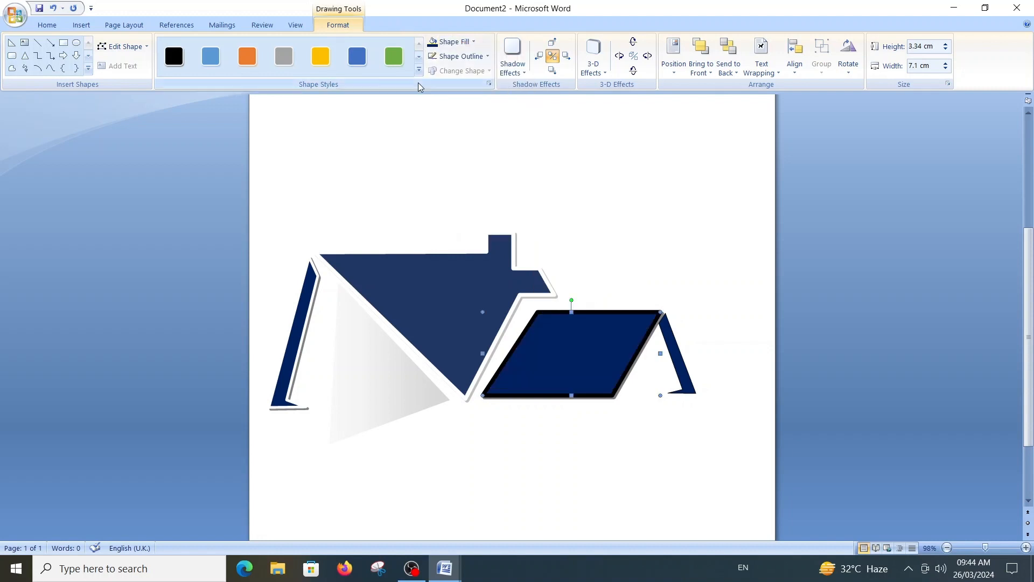
pyautogui.click(461, 56)
pyautogui.click(433, 83)
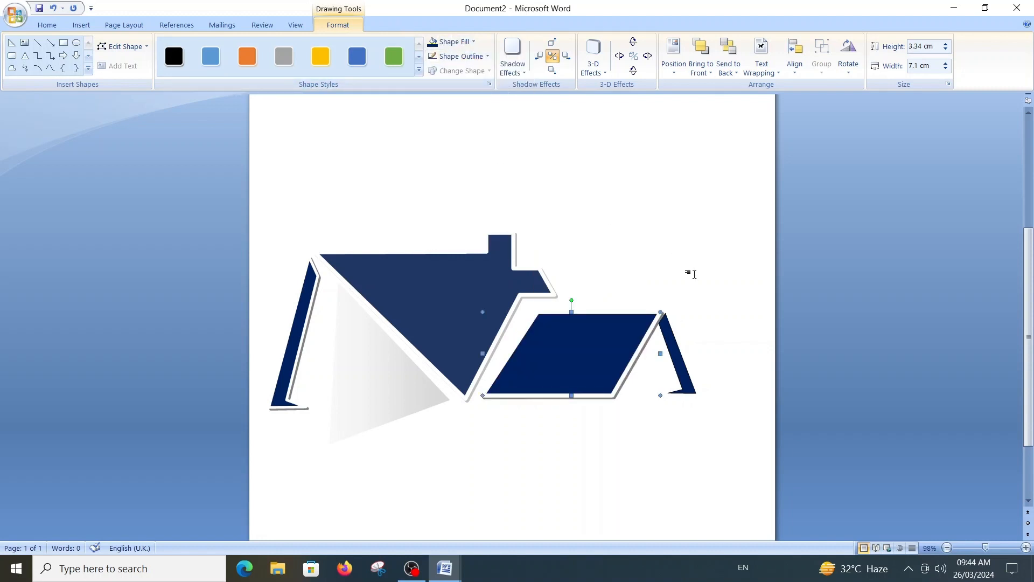
# Give the small right wall a thicker white outline and the same narrow lower-right drop shadow as the other shapes
pyautogui.click(680, 359)
pyautogui.click(461, 56)
pyautogui.moveTo(474, 198)
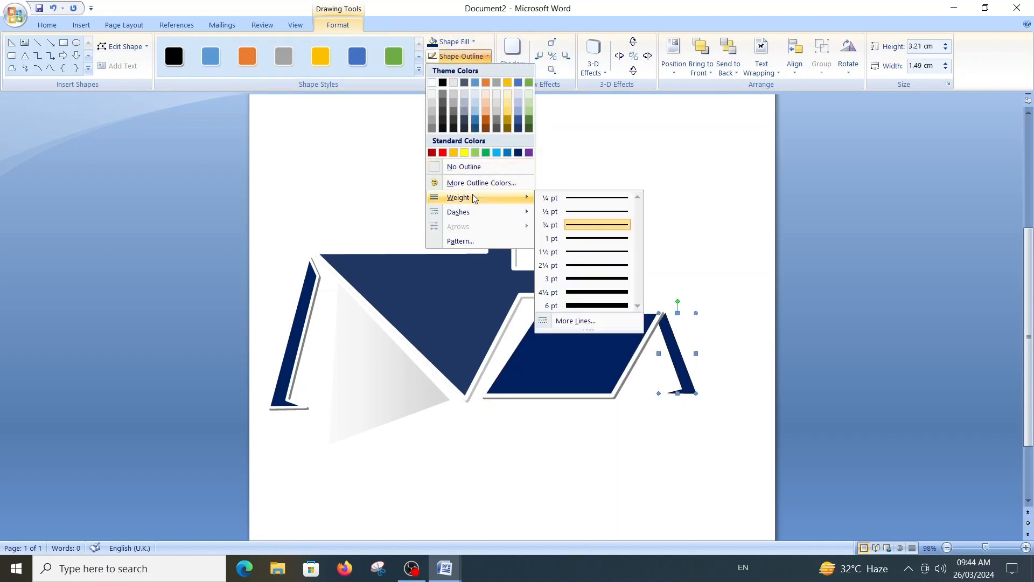
pyautogui.click(433, 83)
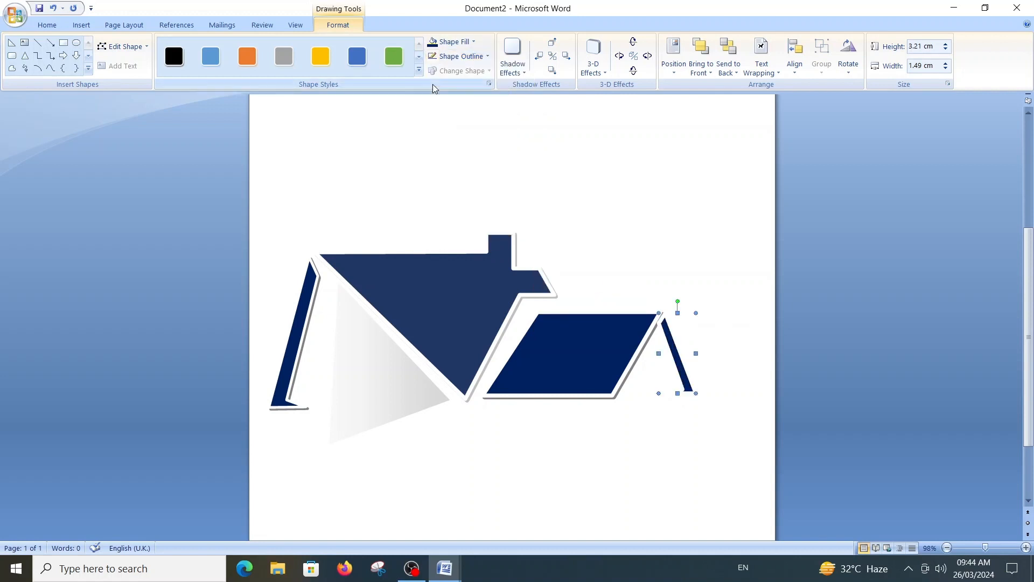
pyautogui.click(512, 53)
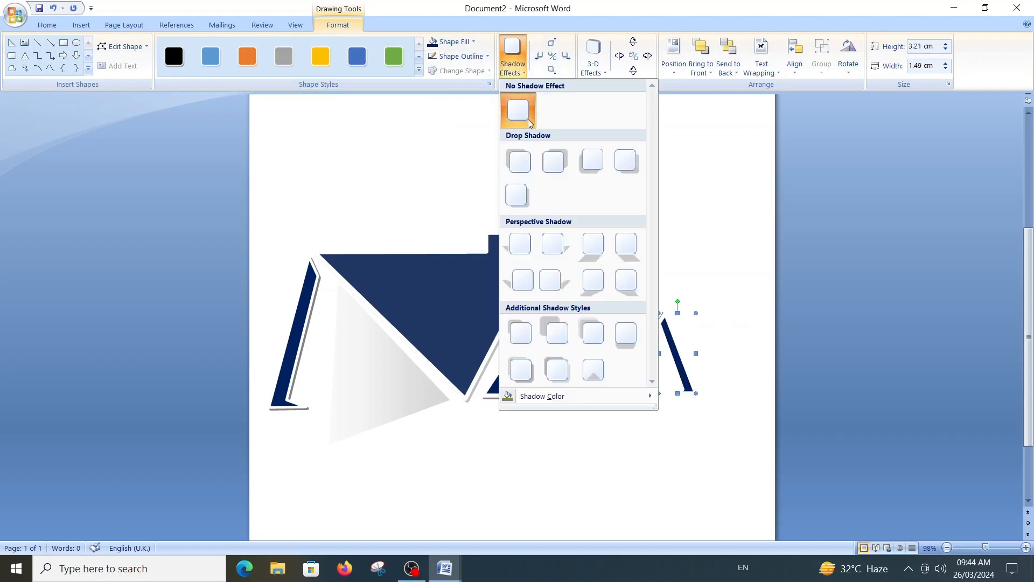
pyautogui.click(523, 199)
# Reapply the fifth drop shadow style to the parallelogram roof
pyautogui.click(623, 342)
pyautogui.click(512, 54)
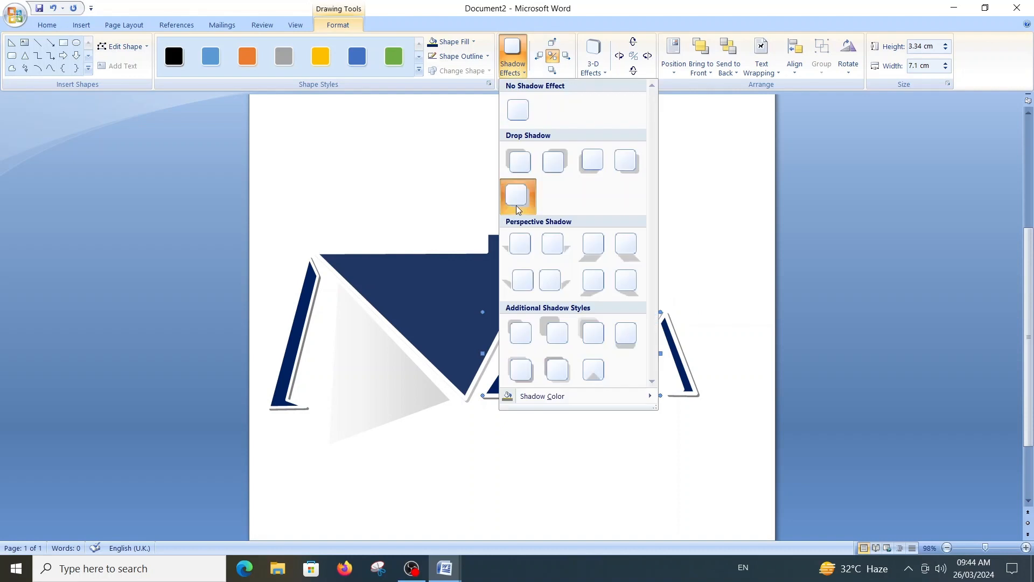
pyautogui.click(518, 208)
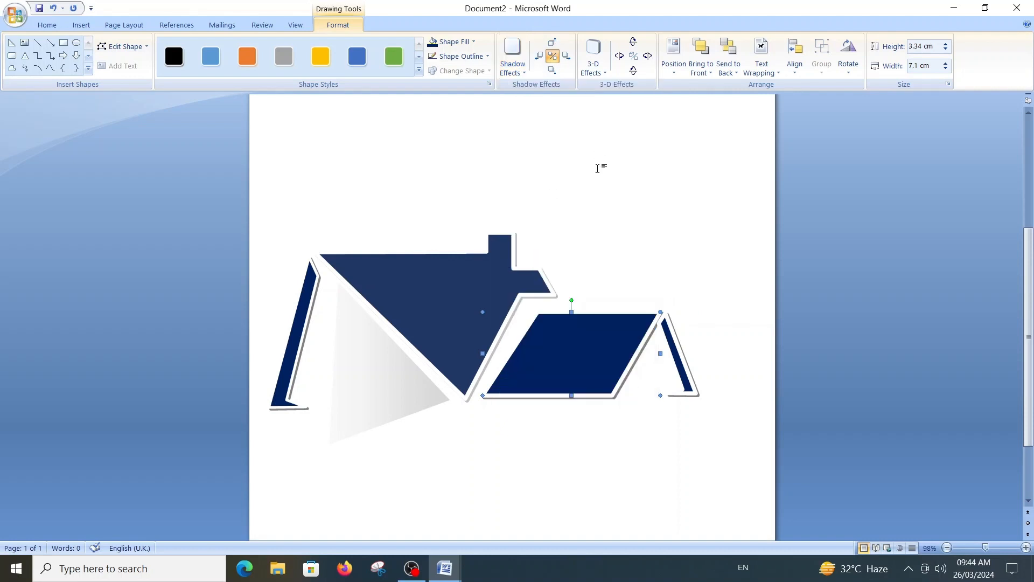
# Set the small right wall's outline weight to 3 pt, matching the left wall's outline
pyautogui.click(688, 385)
pyautogui.click(460, 56)
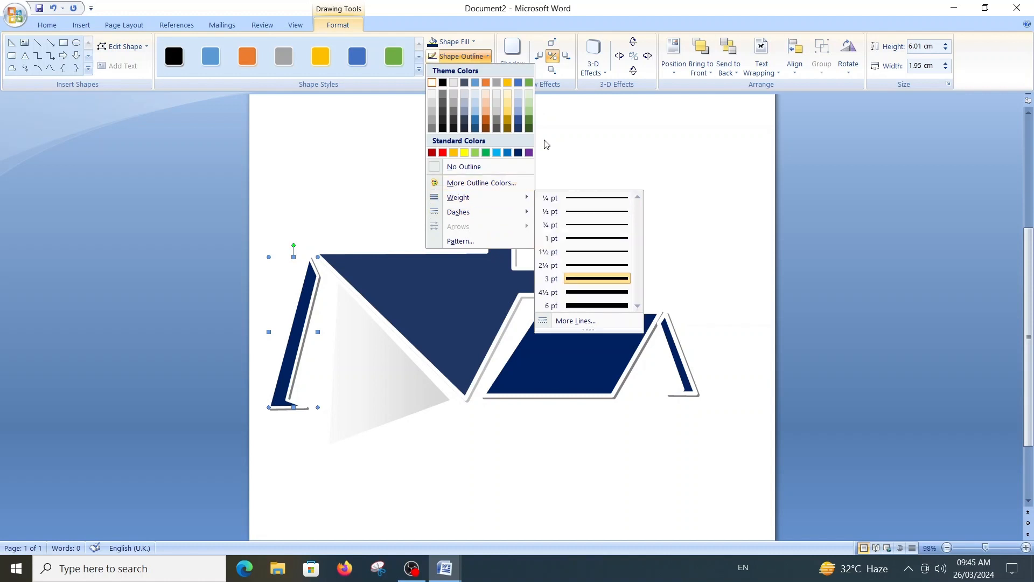
pyautogui.click(679, 352)
pyautogui.click(679, 352)
pyautogui.click(460, 56)
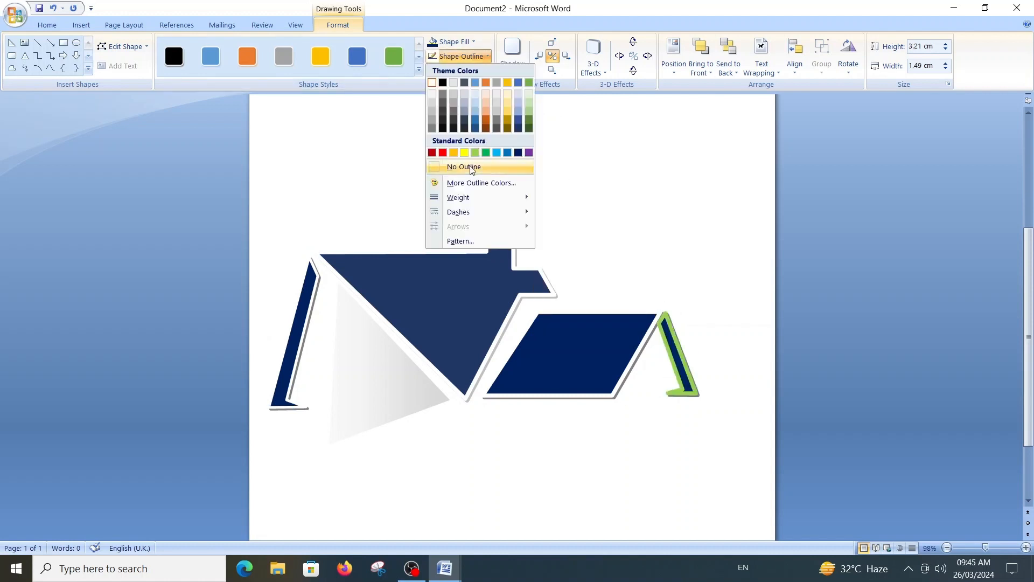
pyautogui.moveTo(485, 198)
pyautogui.click(602, 281)
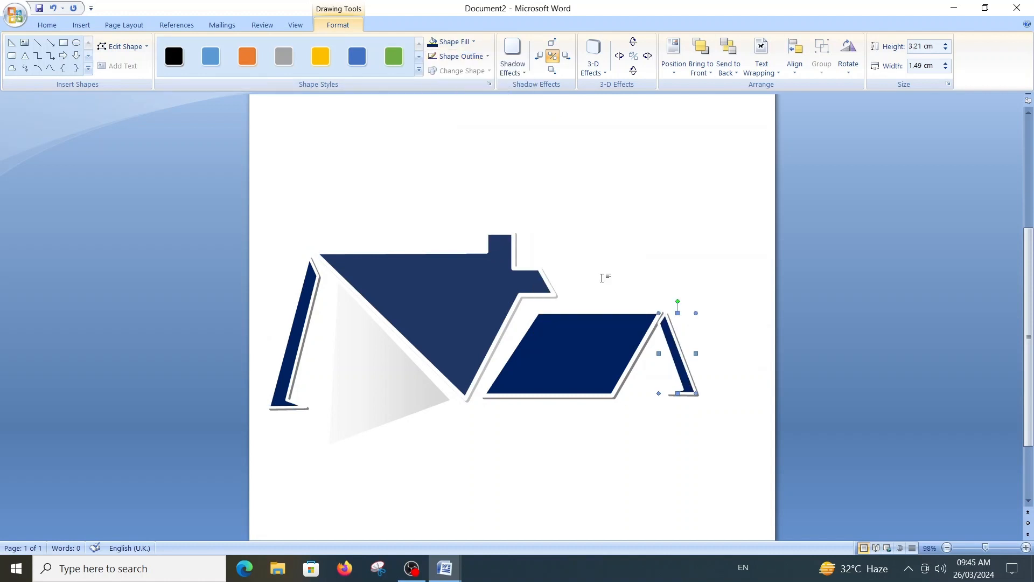
# Nudge the small right wall slightly right and up, away from the parallelogram roof's edge
pyautogui.click(762, 345)
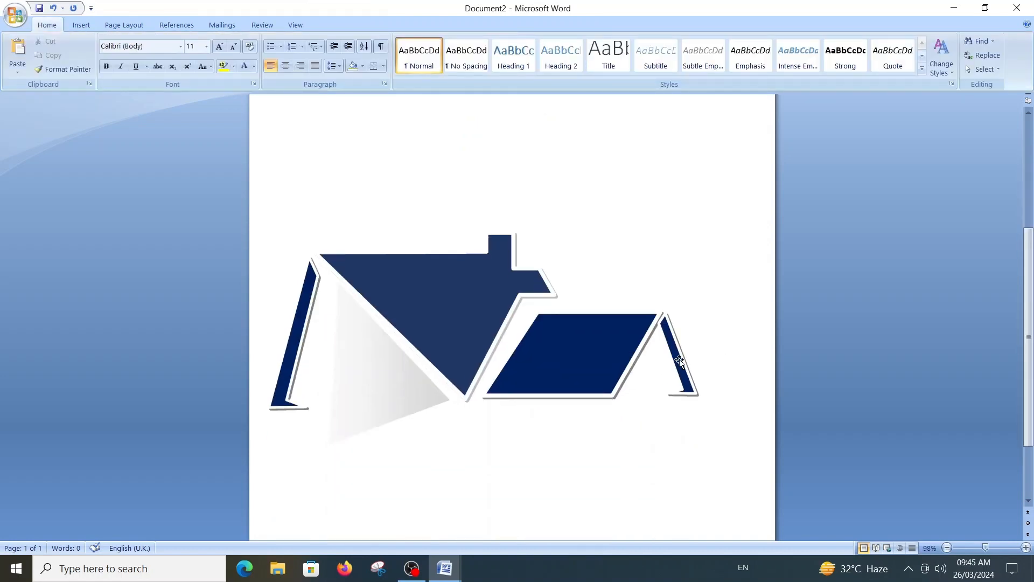
pyautogui.hotkey('ctrl', 'Right')
pyautogui.hotkey('ctrl', 'Right')
pyautogui.hotkey('ctrl', 'Right')
pyautogui.hotkey('ctrl', 'Right')
pyautogui.hotkey('ctrl', 'Right')
pyautogui.hotkey('ctrl', 'Right')
pyautogui.hotkey('ctrl', 'Right')
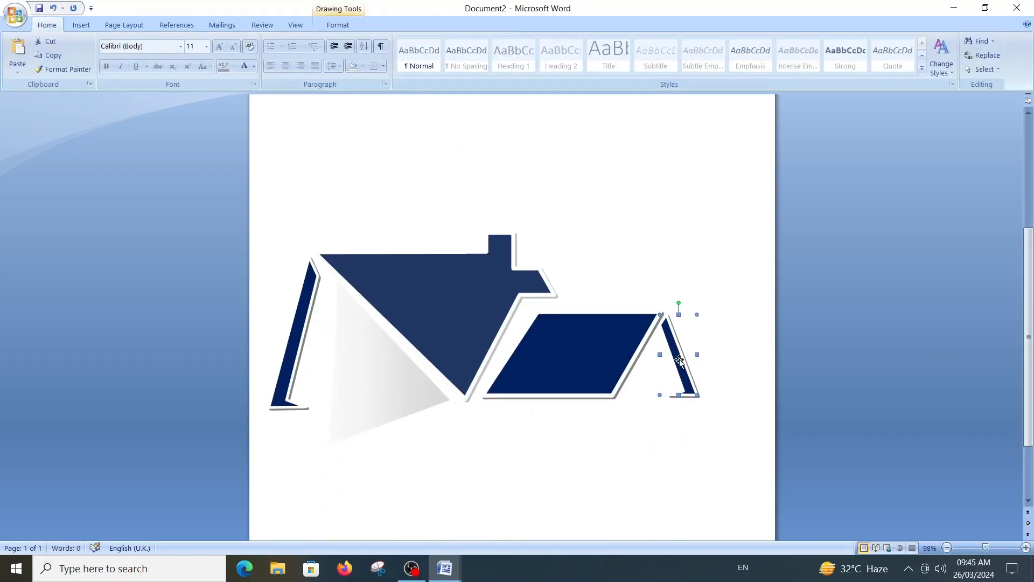
pyautogui.hotkey('ctrl', 'Right')
pyautogui.hotkey('ctrl', 'Up')
pyautogui.hotkey('ctrl', 'Up')
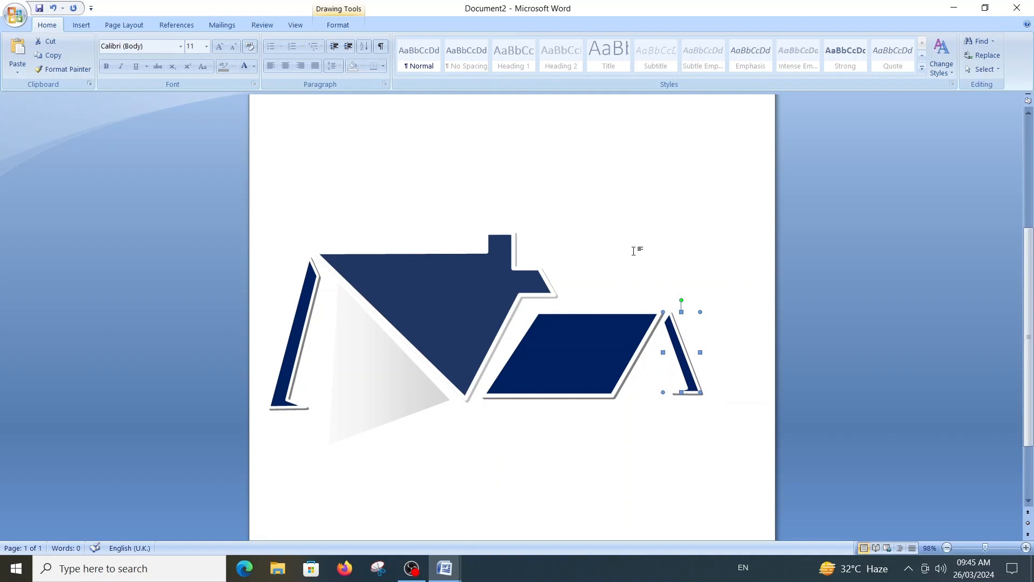
# Try the third drop shadow style, falling to the lower left, on the main roof with the chimney
pyautogui.scroll(2, 633, 251)
pyautogui.scroll(-1, 538, 302)
pyautogui.click(445, 354)
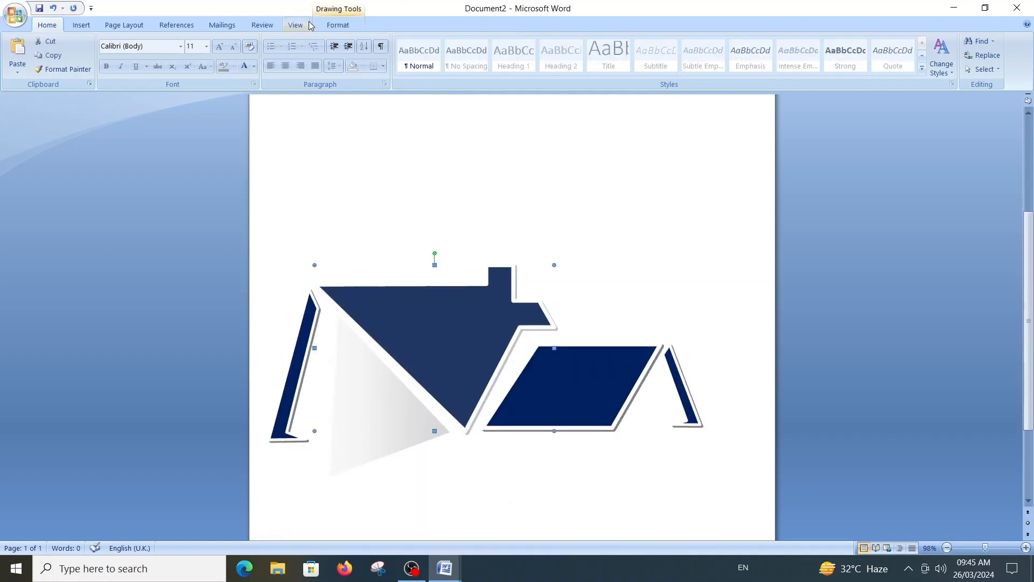
pyautogui.click(338, 25)
pyautogui.click(513, 57)
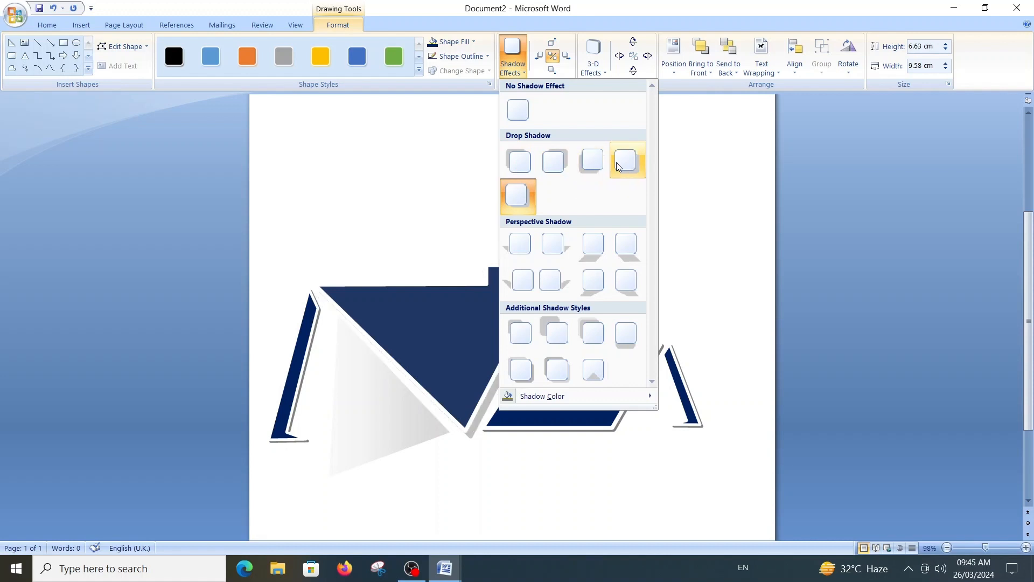
pyautogui.click(592, 161)
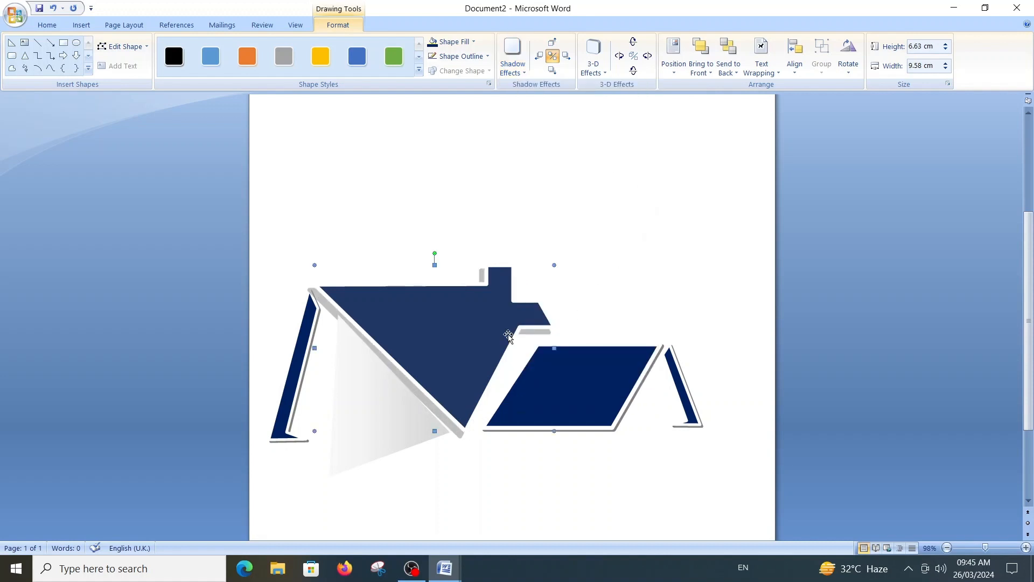
# Set the parallelogram roof's outline weight to 3 pt
pyautogui.scroll(-4, 538, 303)
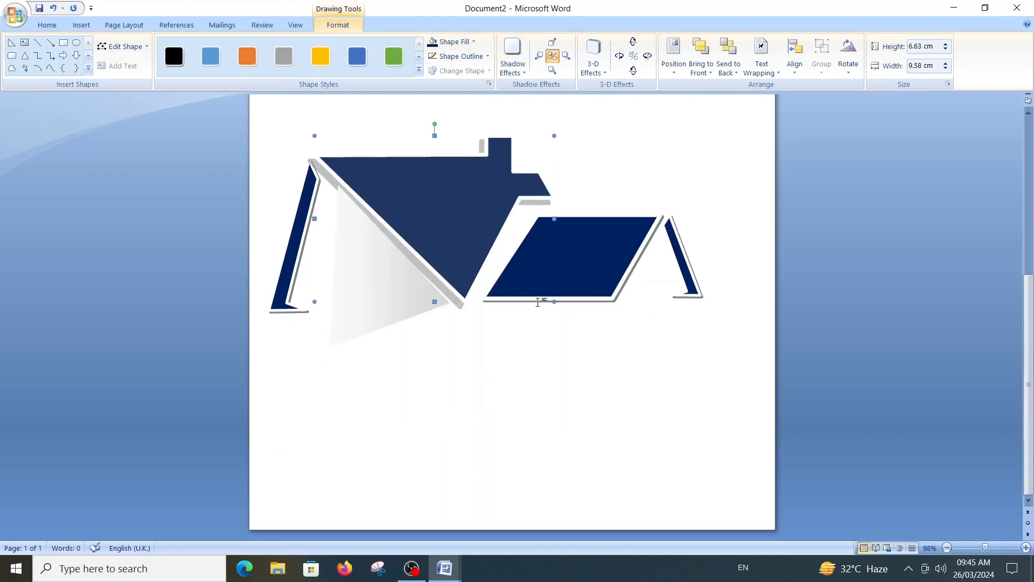
pyautogui.click(591, 286)
pyautogui.click(487, 56)
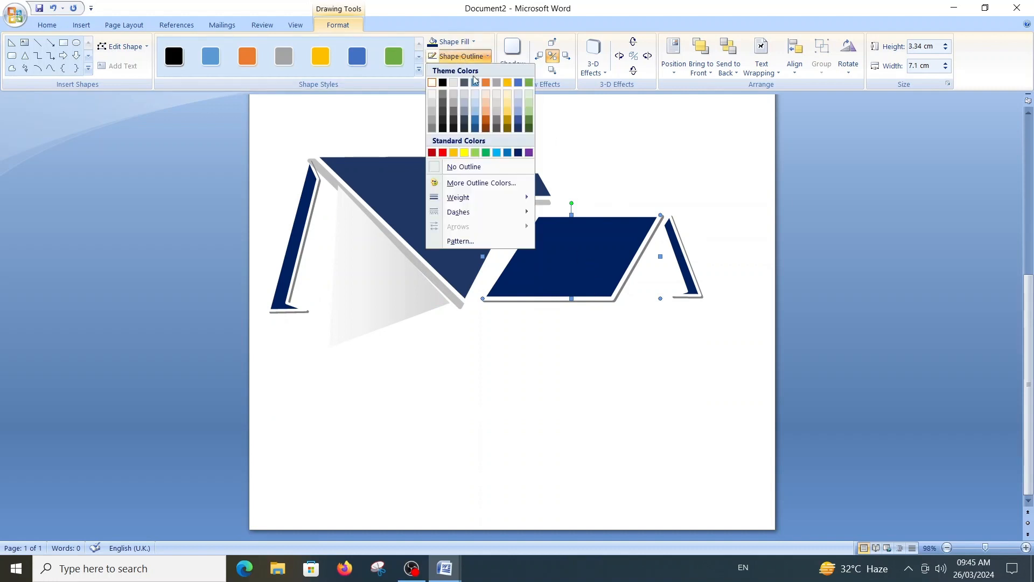
pyautogui.moveTo(455, 198)
pyautogui.click(582, 280)
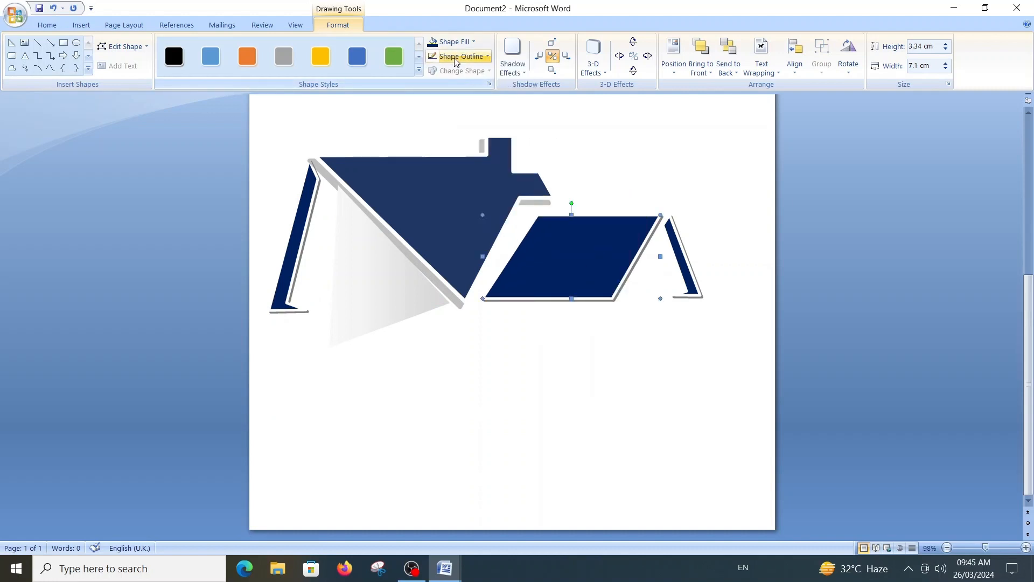
# Try the first drop shadow style on the parallelogram roof, and return it to the fifth, narrow lower-right style
pyautogui.click(513, 56)
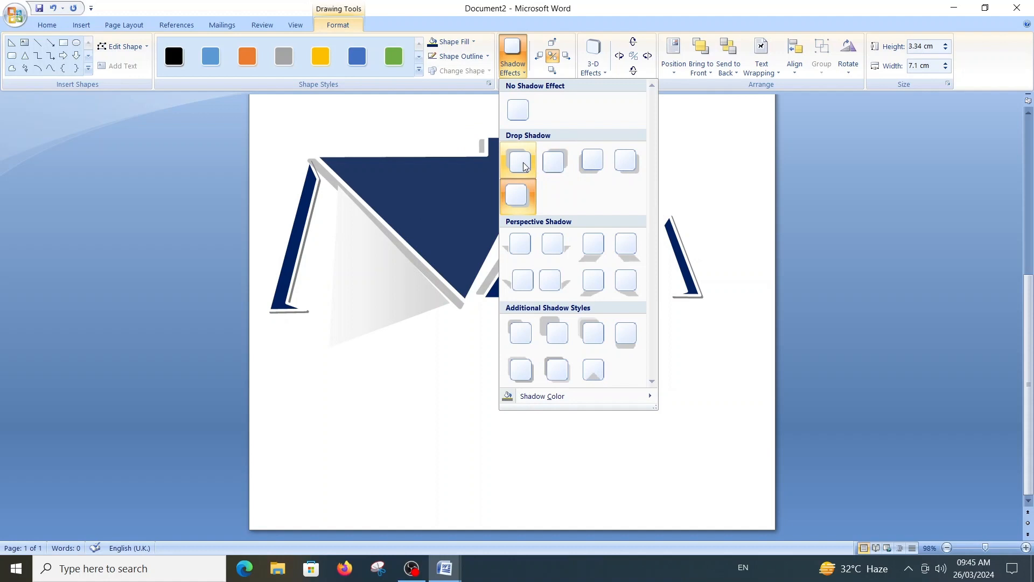
pyautogui.click(530, 163)
pyautogui.click(513, 54)
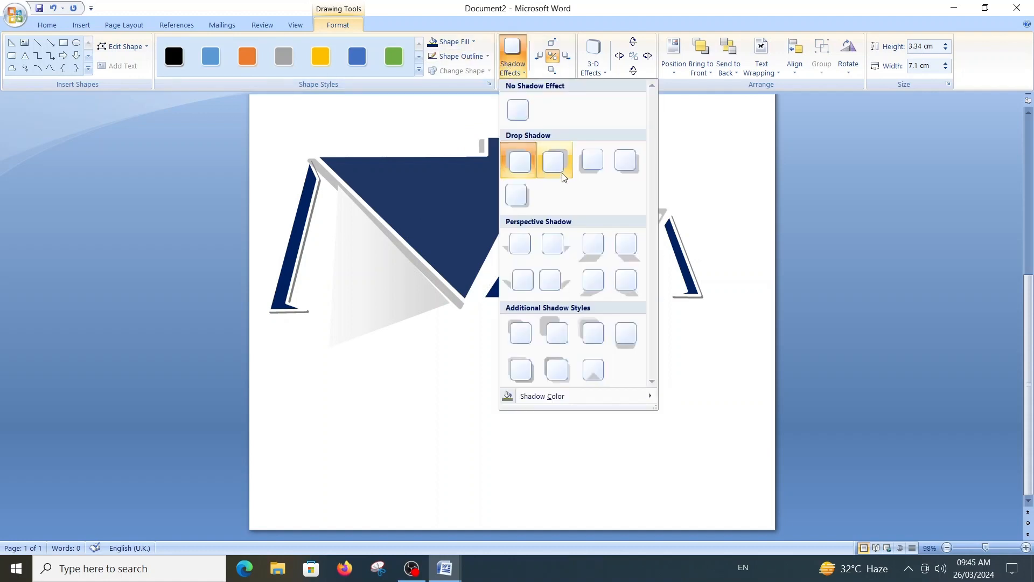
pyautogui.click(524, 202)
pyautogui.click(526, 240)
pyautogui.click(351, 406)
# Return the main roof with the chimney to the fifth, narrow lower-right drop shadow style
pyautogui.click(472, 384)
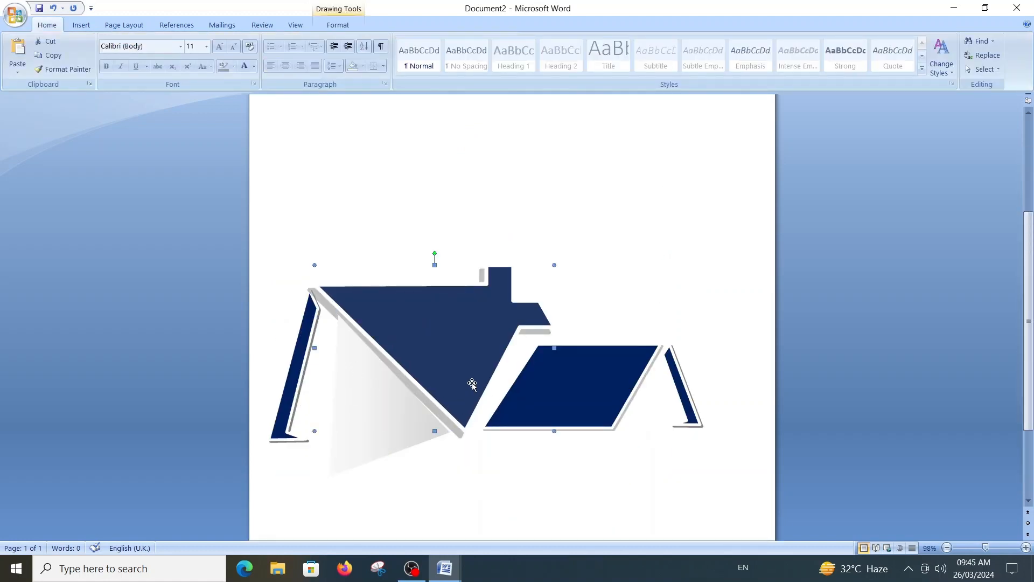
pyautogui.click(338, 25)
pyautogui.click(515, 66)
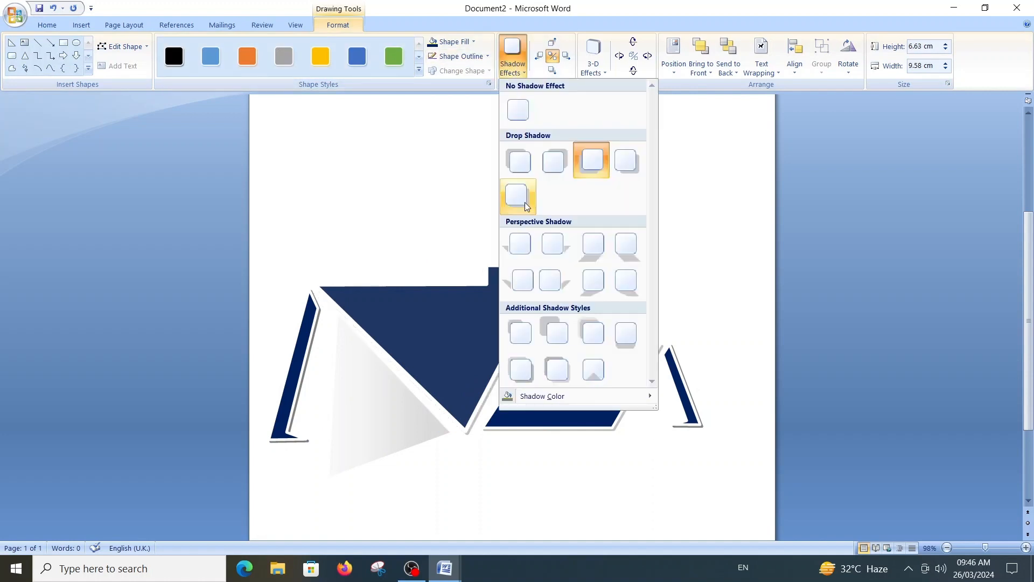
pyautogui.click(516, 194)
pyautogui.click(659, 247)
# Give the grey triangular wall a light-variation gradient fill and move it up and left, under the main roof's slanted edge
pyautogui.moveTo(365, 392)
pyautogui.mouseDown()
pyautogui.moveTo(354, 383)
pyautogui.moveTo(373, 391)
pyautogui.mouseUp()
pyautogui.click(338, 25)
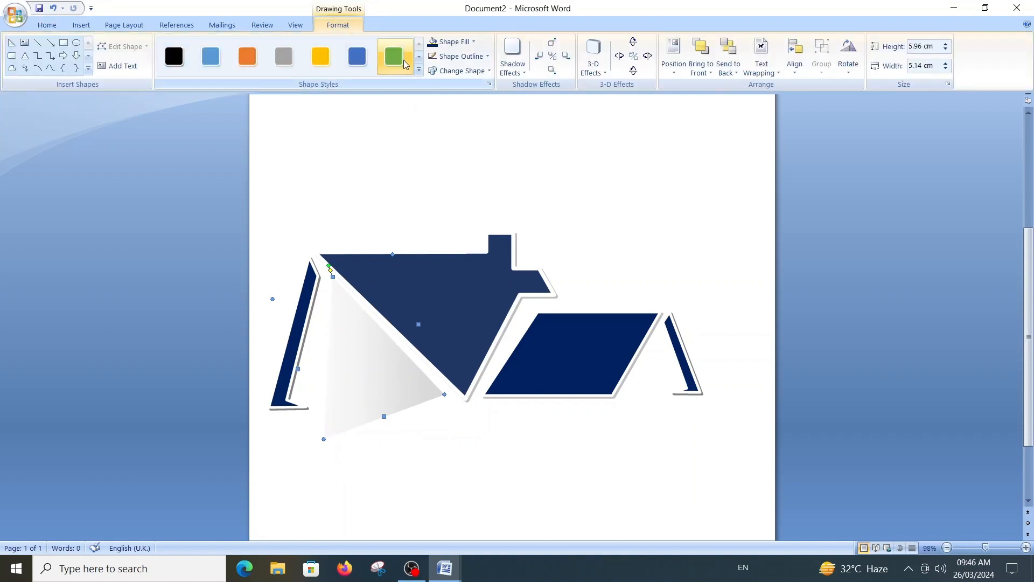
pyautogui.click(460, 56)
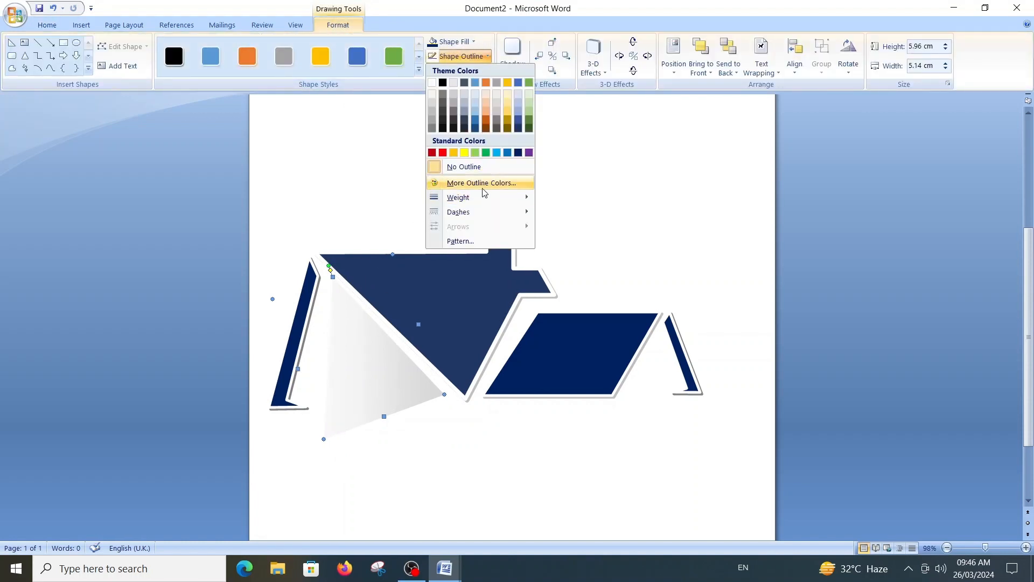
pyautogui.click(454, 42)
pyautogui.moveTo(484, 197)
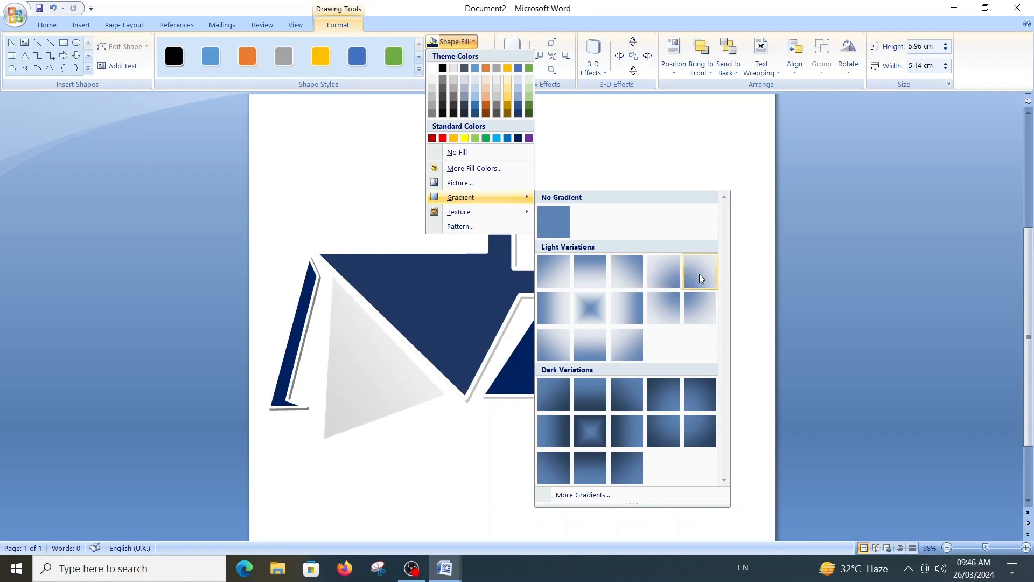
pyautogui.click(632, 312)
pyautogui.moveTo(361, 362); pyautogui.dragTo(370, 372)
pyautogui.click(637, 220)
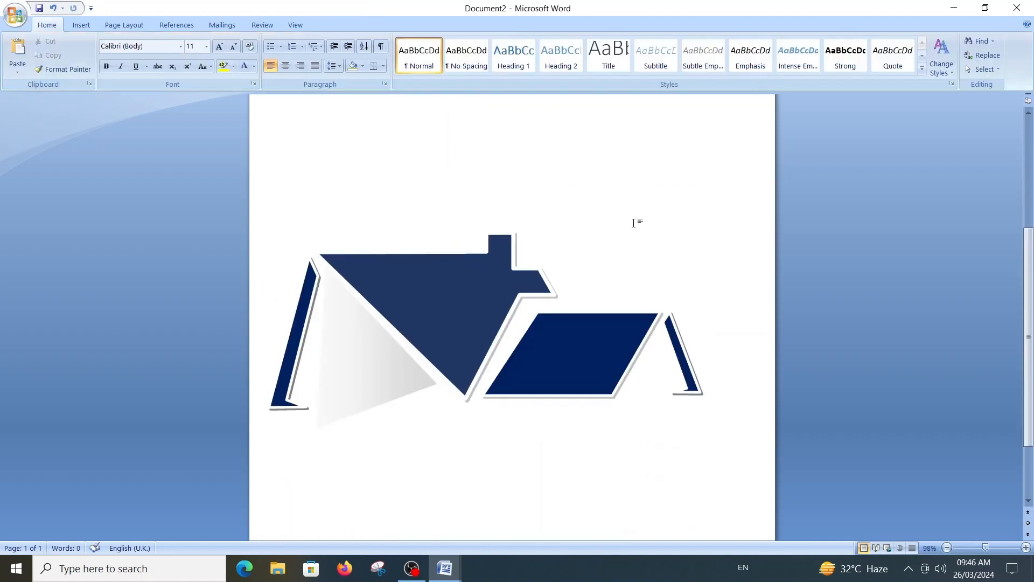
pyautogui.click(82, 25)
pyautogui.click(189, 59)
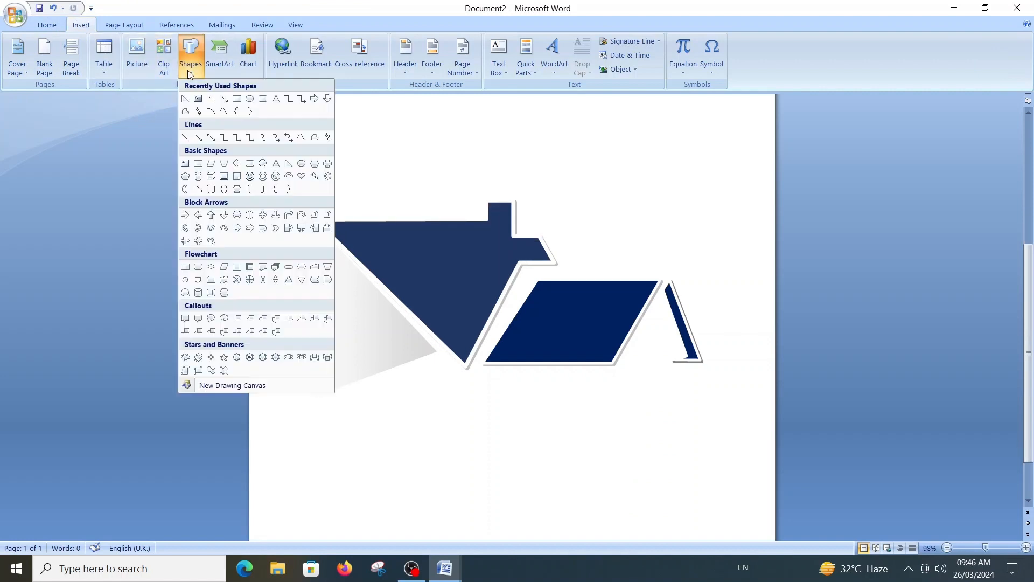
pyautogui.click(481, 273)
pyautogui.click(490, 285)
# Move the parallelogram roof and the small right wall slightly upward by the same amount
pyautogui.moveTo(576, 319); pyautogui.dragTo(576, 311)
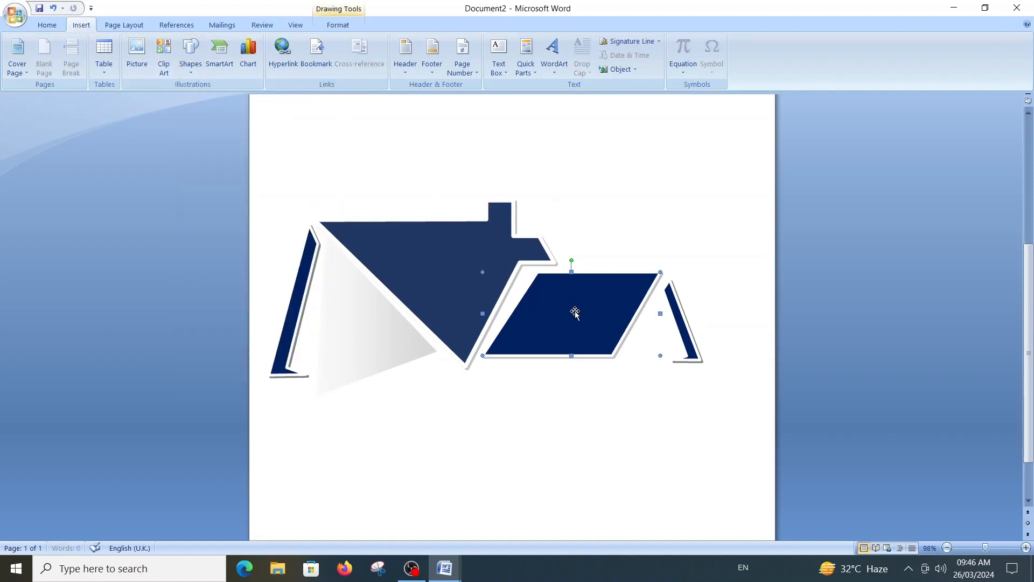
pyautogui.click(685, 317)
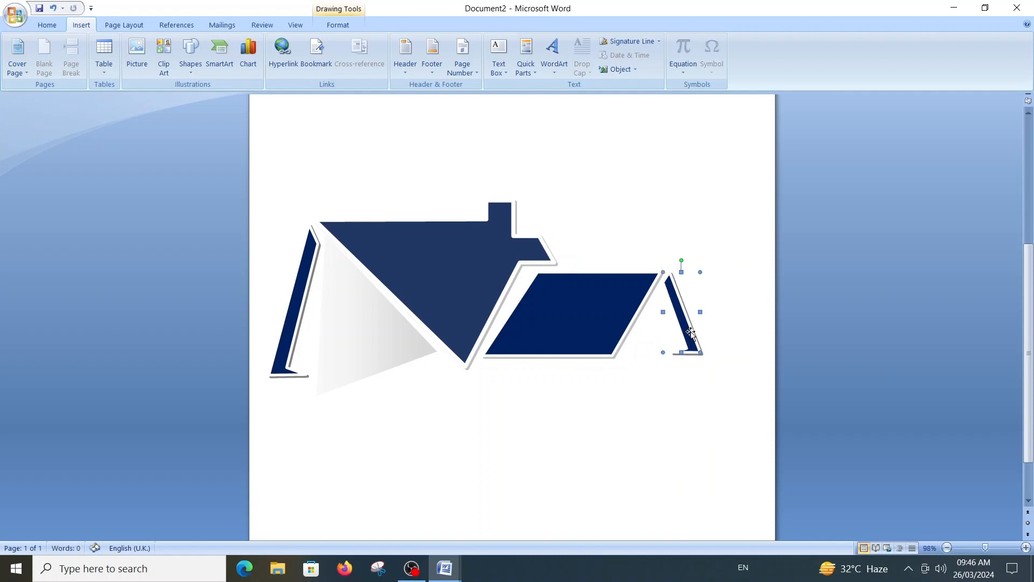
pyautogui.scroll(6, 711, 318)
pyautogui.scroll(-5, 686, 287)
# Stretch the parallelogram roof's lower edge downward, and nudge the shape left and up toward the main roof
pyautogui.click(552, 379)
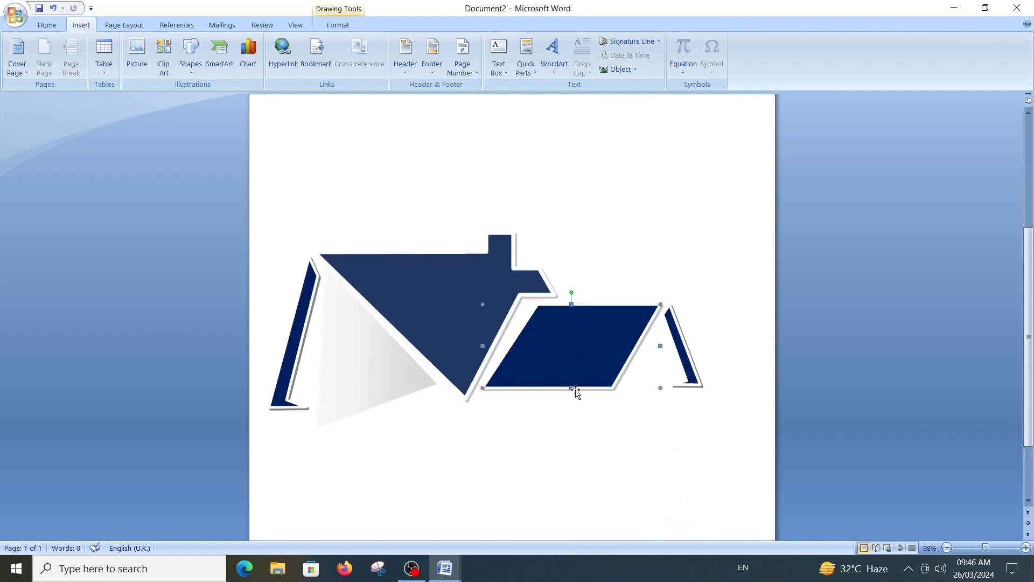
pyautogui.moveTo(571, 394); pyautogui.dragTo(571, 399)
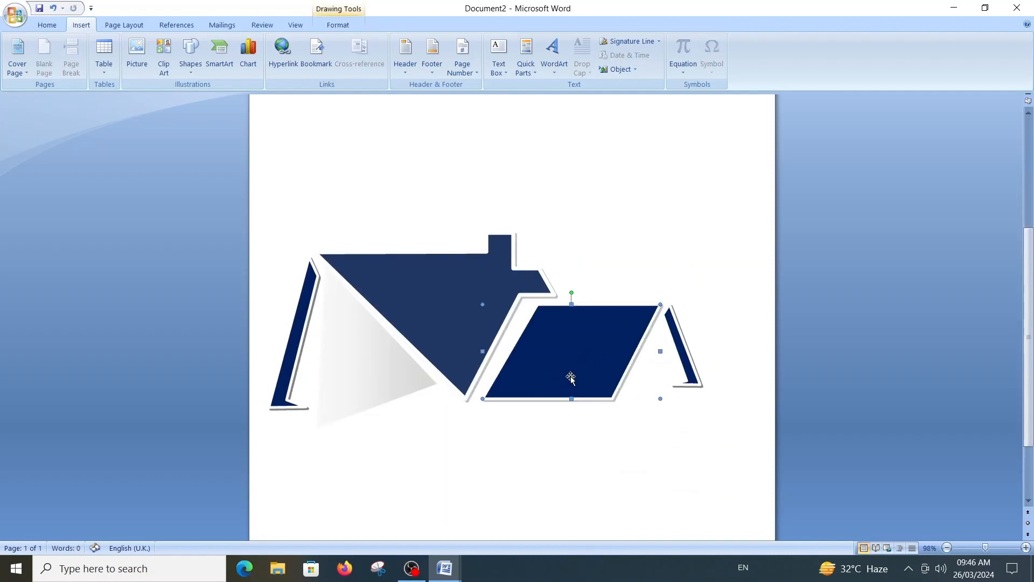
pyautogui.hotkey('ctrl', 'Left')
pyautogui.hotkey('ctrl', 'Left')
pyautogui.hotkey('ctrl', 'Left')
pyautogui.hotkey('ctrl', 'Left')
pyautogui.hotkey('ctrl', 'Up')
pyautogui.hotkey('ctrl', 'Up')
pyautogui.hotkey('ctrl', 'Up')
pyautogui.hotkey('ctrl', 'Up')
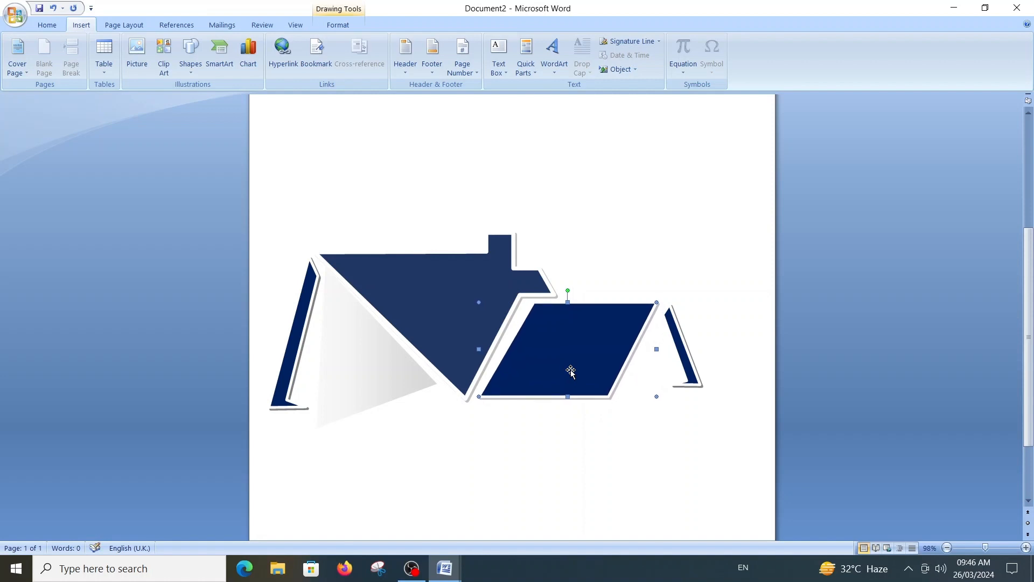
pyautogui.hotkey('ctrl', 'Left')
# Nudge the small right wall left against the parallelogram roof's upper right corner
pyautogui.click(677, 356)
pyautogui.hotkey('ctrl', 'Left')
pyautogui.hotkey('ctrl', 'Left')
pyautogui.hotkey('ctrl', 'Left')
pyautogui.hotkey('ctrl', 'Left')
pyautogui.hotkey('ctrl', 'Left')
pyautogui.hotkey('ctrl', 'Left')
pyautogui.hotkey('ctrl', 'Left')
pyautogui.hotkey('ctrl', 'Left')
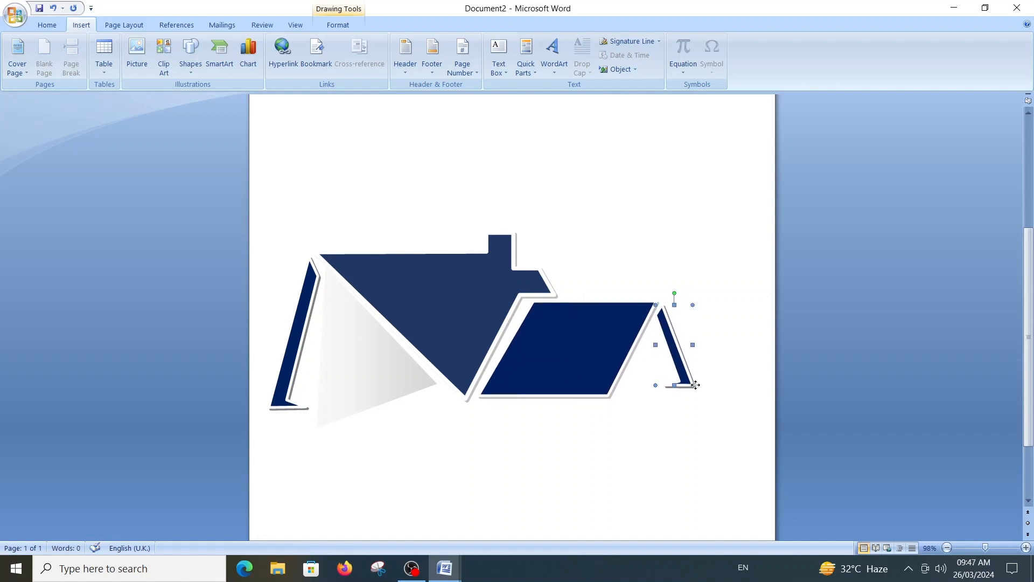
# Shift the small right wall outward, and fine-tune it up and left to leave a small gap beside the parallelogram roof
pyautogui.moveTo(703, 391); pyautogui.dragTo(705, 392)
pyautogui.hotkey('ctrl', 'Up')
pyautogui.hotkey('ctrl', 'Up')
pyautogui.hotkey('ctrl', 'Up')
pyautogui.hotkey('ctrl', 'Up')
pyautogui.hotkey('ctrl', 'Up')
pyautogui.hotkey('ctrl', 'Up')
pyautogui.hotkey('ctrl', 'Up')
pyautogui.hotkey('ctrl', 'Up')
pyautogui.hotkey('ctrl', 'Up')
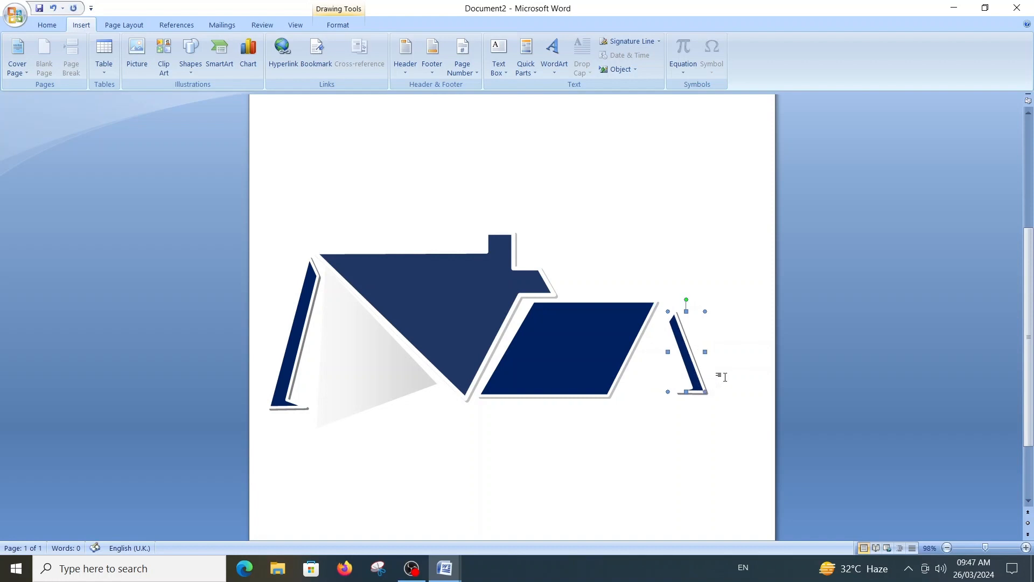
pyautogui.hotkey('ctrl', 'Left')
pyautogui.hotkey('ctrl', 'Left')
pyautogui.hotkey('ctrl', 'Left')
pyautogui.hotkey('ctrl', 'Left')
pyautogui.hotkey('ctrl', 'Left')
pyautogui.hotkey('ctrl', 'Left')
pyautogui.hotkey('ctrl', 'Left')
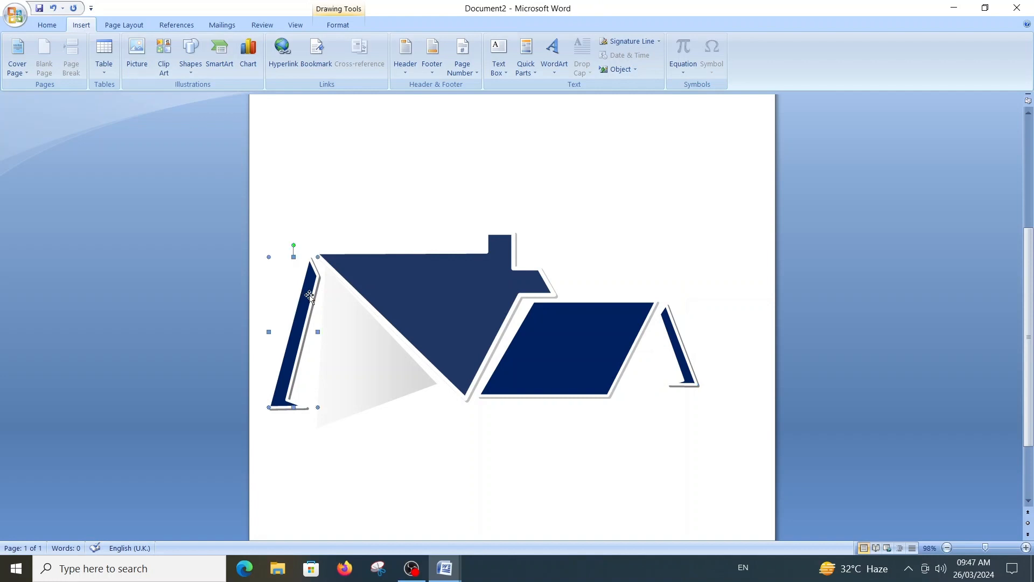
# Nudge the left slanted wall slightly upward to line up with the main roof, and deselect it
pyautogui.hotkey('ctrl', 'Up')
pyautogui.hotkey('ctrl', 'Up')
pyautogui.hotkey('ctrl', 'Up')
pyautogui.hotkey('ctrl', 'Up')
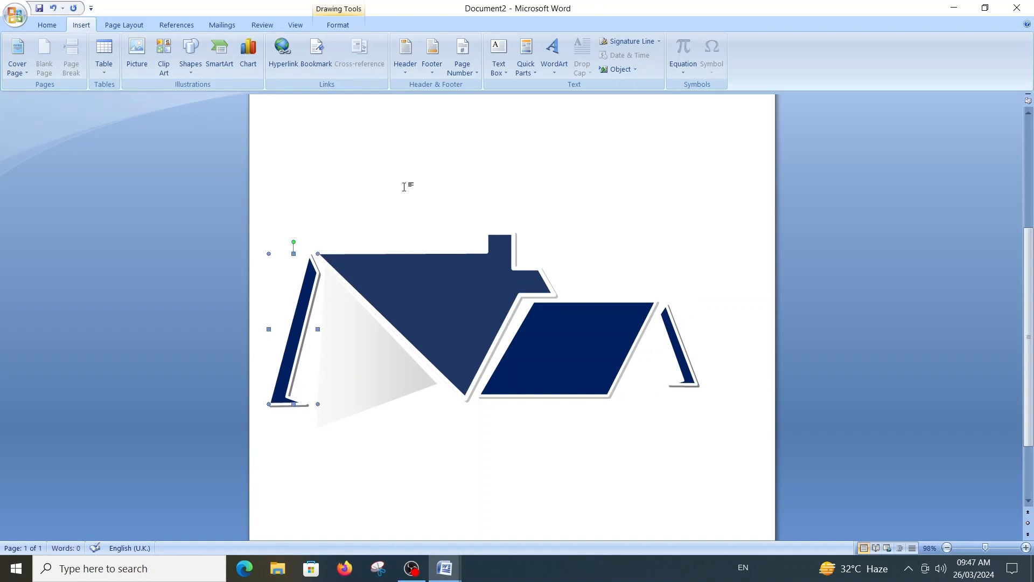
pyautogui.click(404, 187)
# Draw a Flowchart Delay shape about 2.86 cm by 1.89 cm above the parallelogram roof, rotated arch-side up and filled dark blue
pyautogui.scroll(-7, 432, 151)
pyautogui.scroll(1, 468, 284)
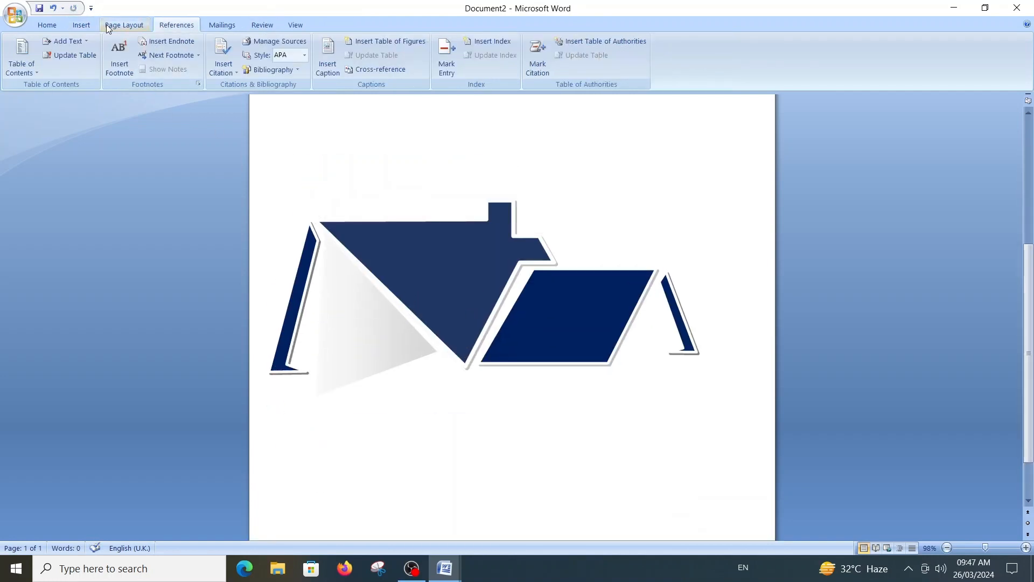
pyautogui.click(82, 25)
pyautogui.click(191, 54)
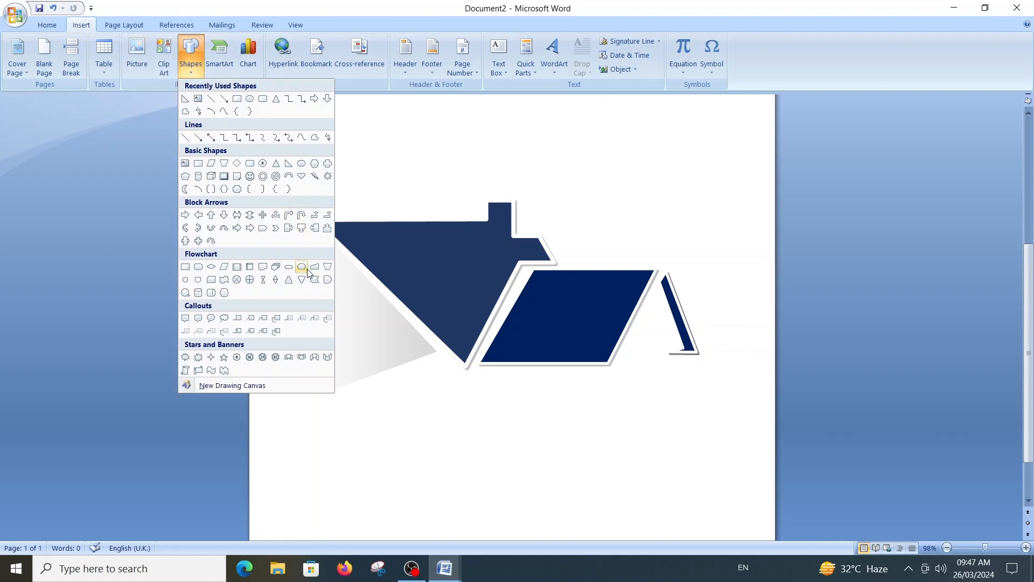
pyautogui.click(327, 281)
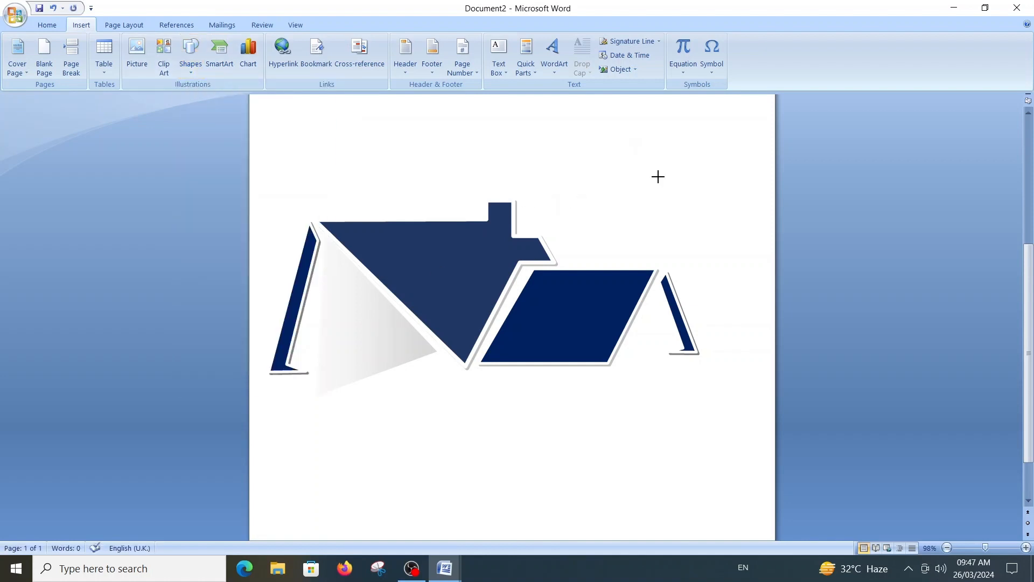
pyautogui.moveTo(638, 134); pyautogui.dragTo(710, 180)
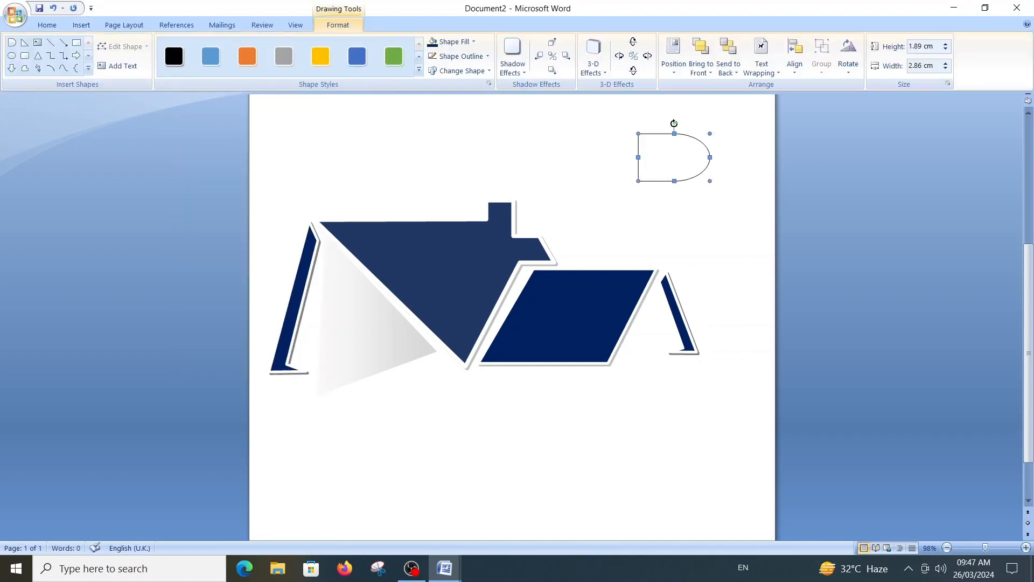
pyautogui.moveTo(674, 123); pyautogui.dragTo(612, 161)
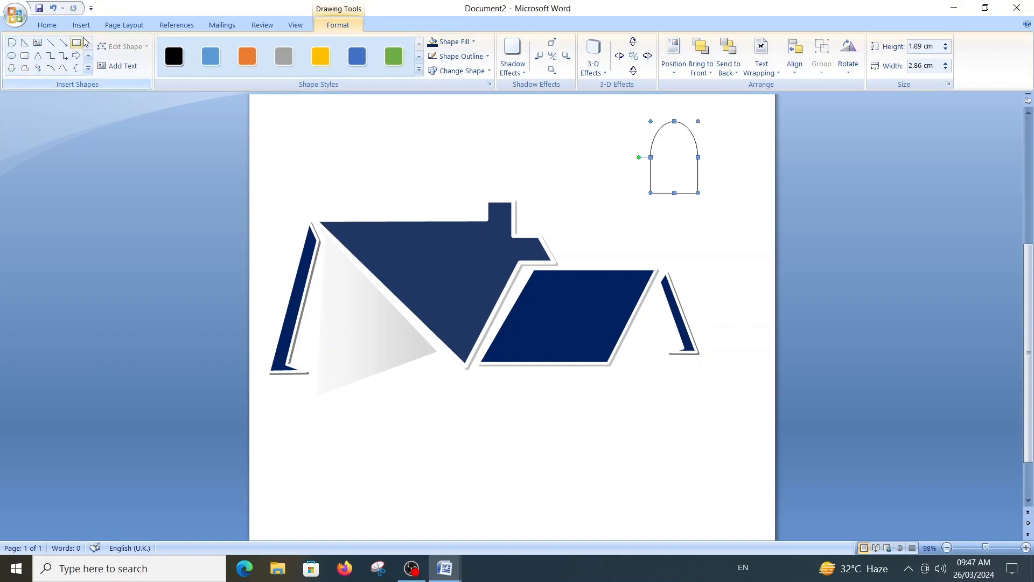
pyautogui.click(474, 41)
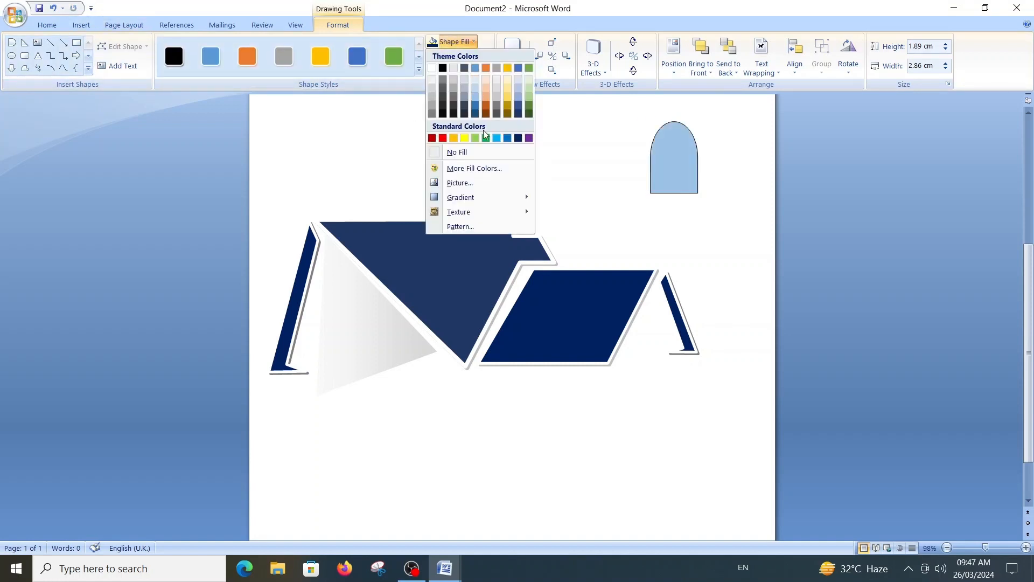
pyautogui.click(518, 138)
# Draw a vertical bar about 2.46 cm long down the middle of the arched window, with a white 2¼ pt outline
pyautogui.click(82, 24)
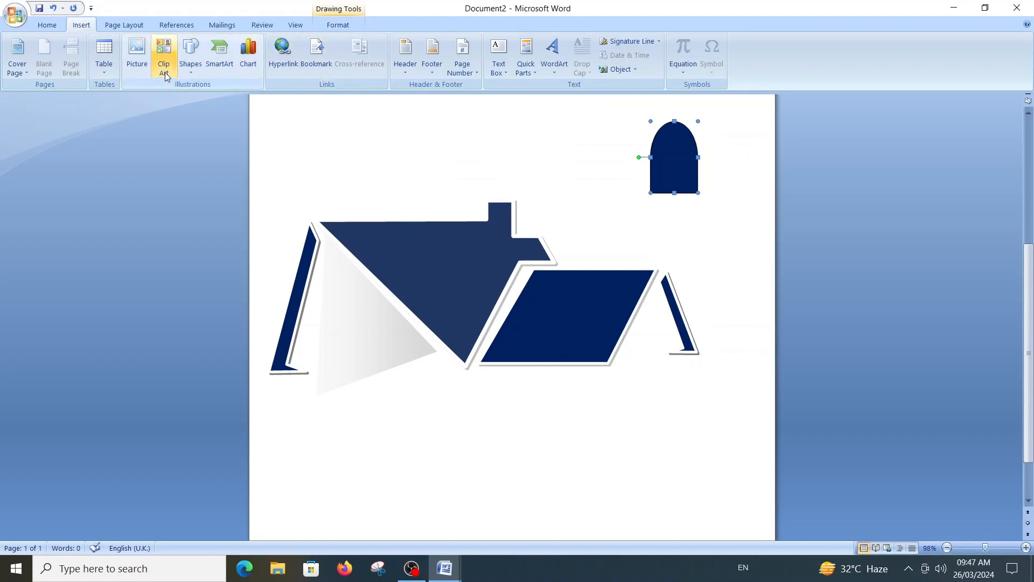
pyautogui.click(190, 56)
pyautogui.click(227, 105)
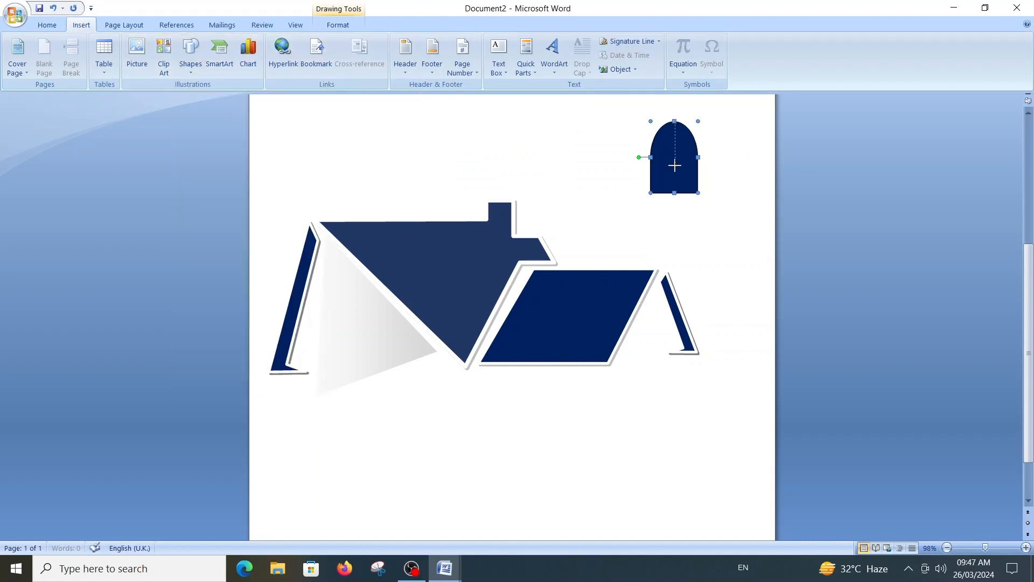
pyautogui.moveTo(675, 183); pyautogui.dragTo(675, 183)
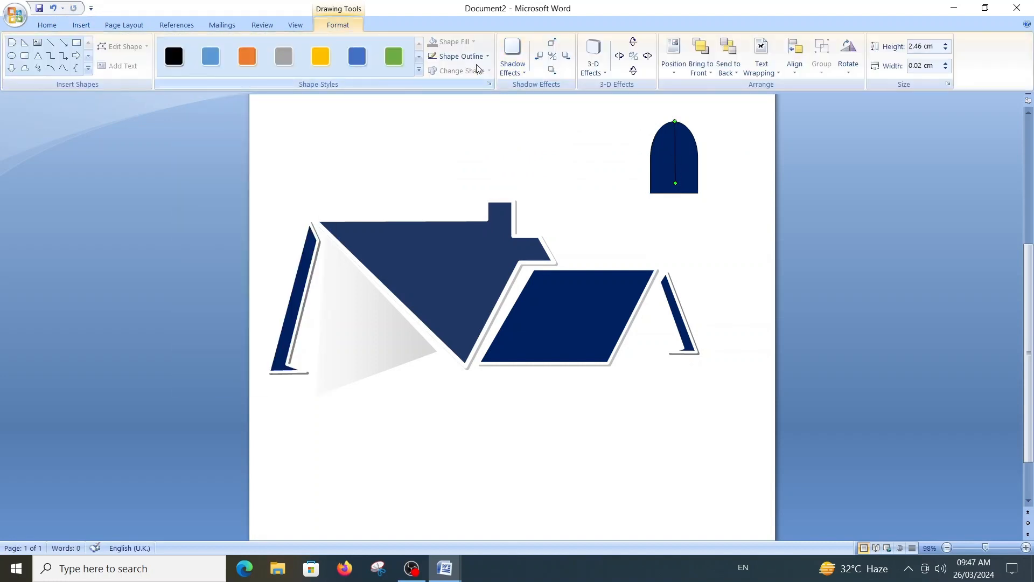
pyautogui.click(459, 56)
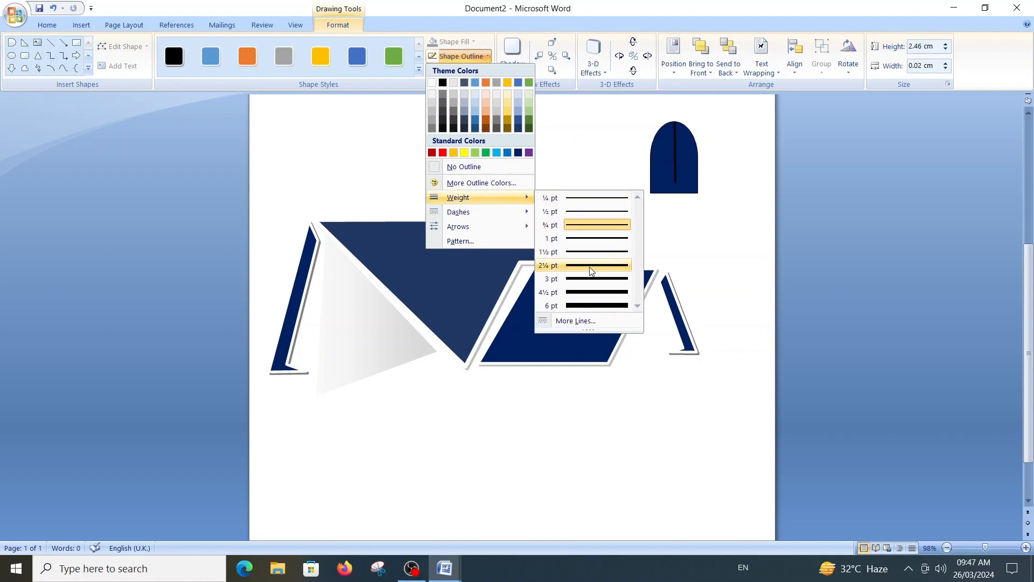
pyautogui.click(590, 272)
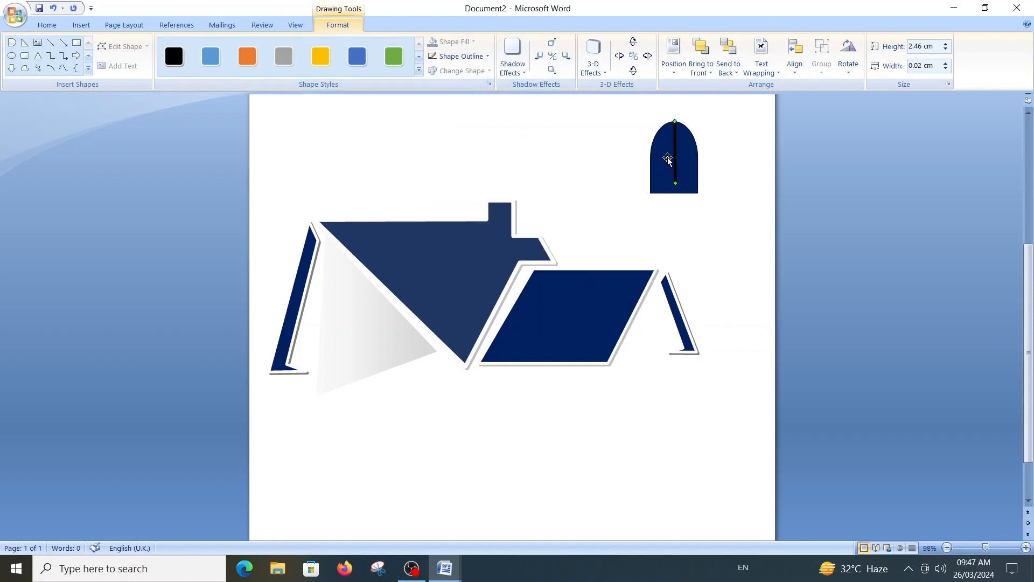
pyautogui.click(461, 56)
pyautogui.click(432, 84)
# Add a thick white horizontal bar about 1.89 cm wide across the middle of the arched window
pyautogui.click(50, 43)
pyautogui.moveTo(699, 163); pyautogui.dragTo(698, 163)
pyautogui.click(474, 56)
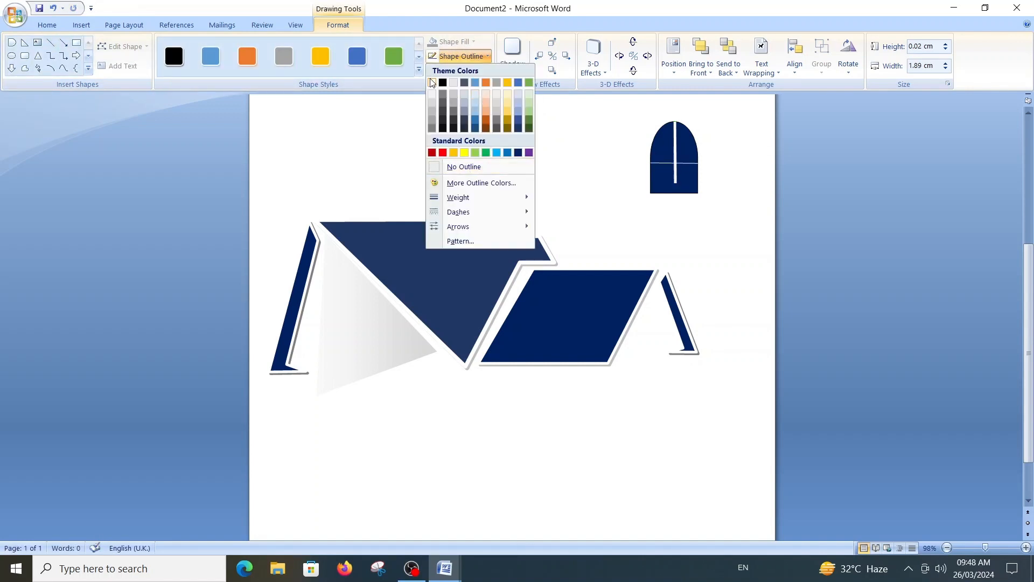
pyautogui.moveTo(485, 197)
pyautogui.click(602, 278)
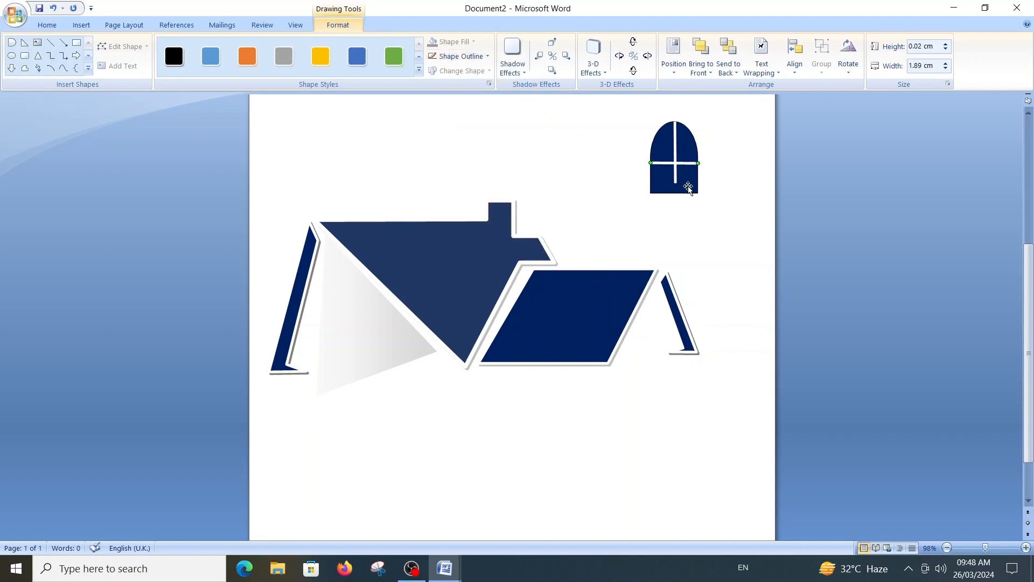
# Nudge the window's horizontal bar slightly up and shift the vertical bar slightly left to center it
pyautogui.press('Up')
pyautogui.press('Up')
pyautogui.moveTo(673, 180); pyautogui.dragTo(672, 183)
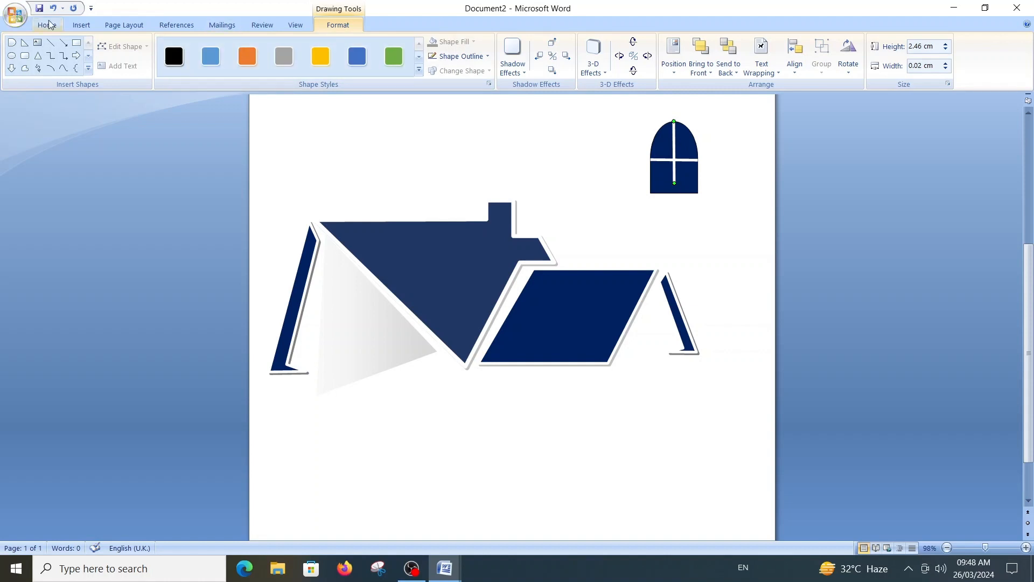
# Add a white 2¼ pt horizontal bar about 1.89 cm wide near the window's base, and extend the vertical bar down to it
pyautogui.click(50, 43)
pyautogui.moveTo(652, 186); pyautogui.dragTo(698, 186)
pyautogui.click(461, 57)
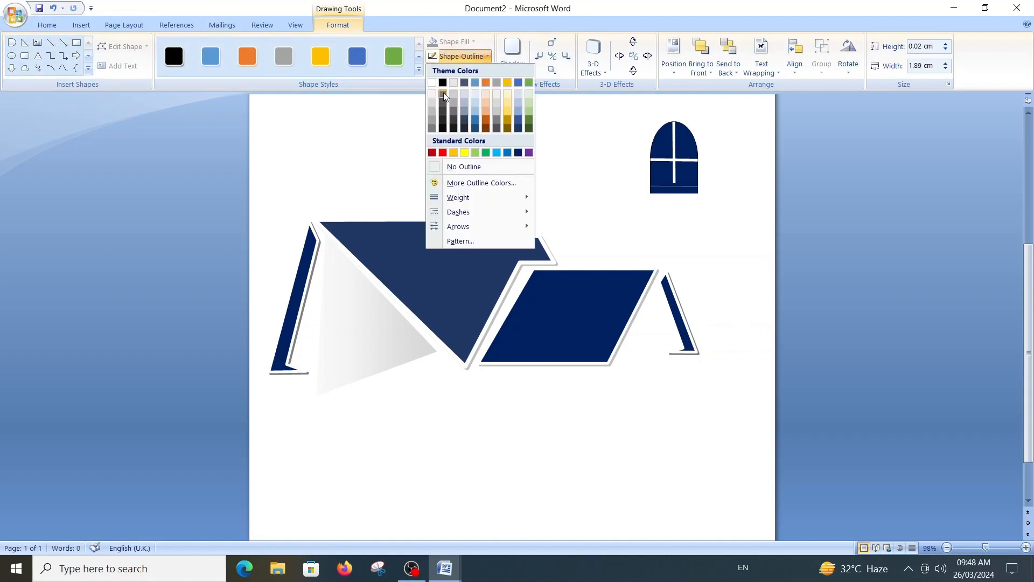
pyautogui.click(434, 83)
pyautogui.click(477, 60)
pyautogui.moveTo(458, 197)
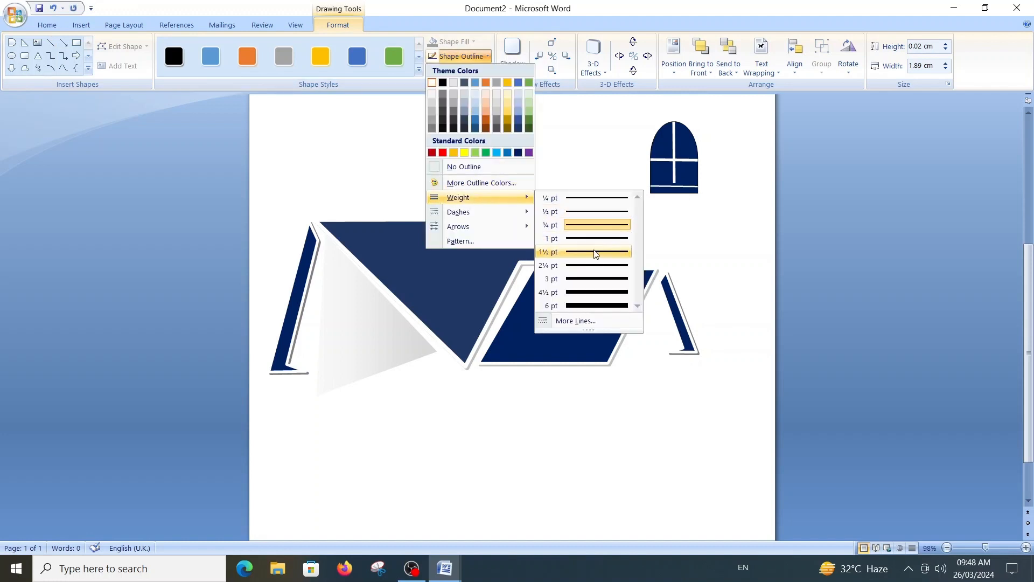
pyautogui.click(594, 266)
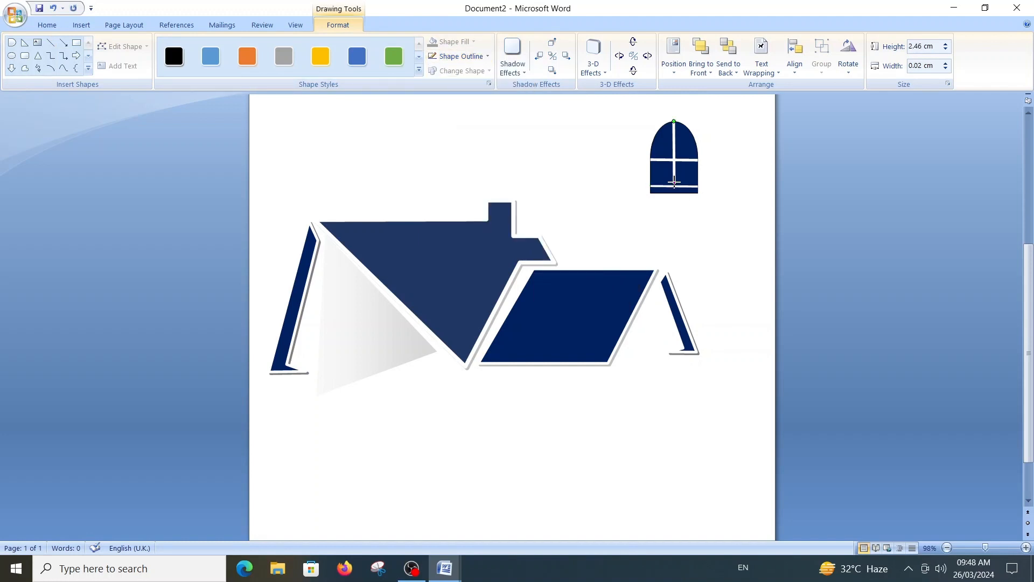
pyautogui.moveTo(675, 184); pyautogui.dragTo(674, 185)
pyautogui.click(728, 174)
# Select the arched shape with all its white bars and group them into one window
pyautogui.scroll(2, 701, 183)
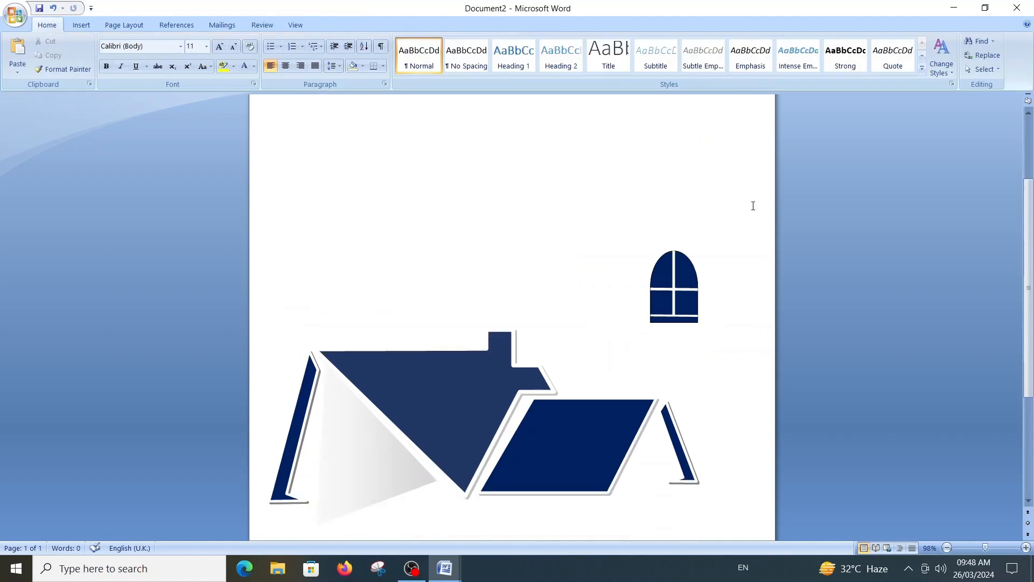
pyautogui.click(663, 238)
pyautogui.keyDown('ctrl'); pyautogui.click(673, 238); pyautogui.keyUp('ctrl')
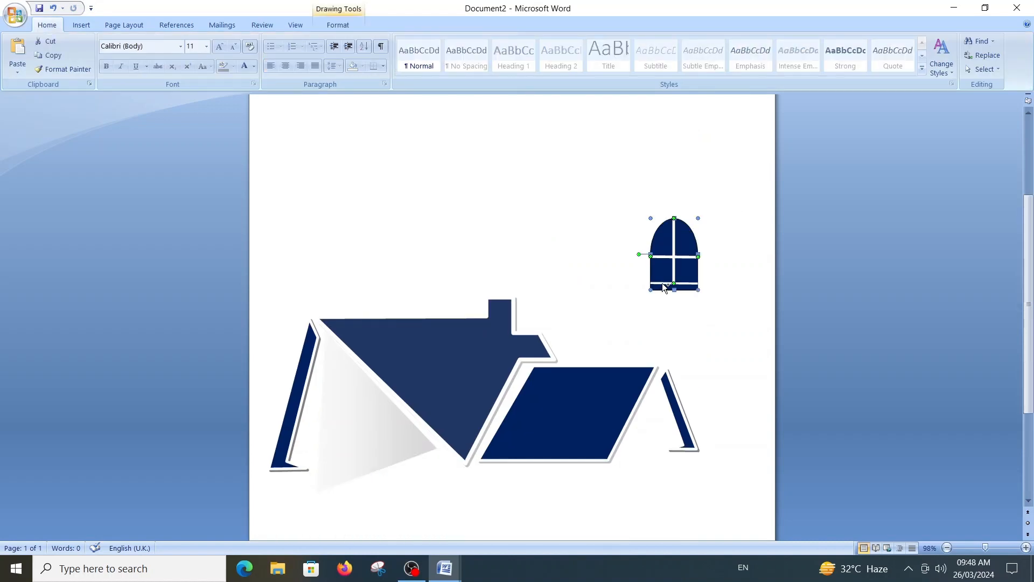
pyautogui.rightClick(665, 269)
pyautogui.moveTo(695, 323)
pyautogui.click(816, 323)
# Move the grouped window onto the gradient wall beneath the main roof's left slope
pyautogui.moveTo(692, 253); pyautogui.dragTo(364, 402)
pyautogui.scroll(-3, 744, 288)
pyautogui.scroll(-1, 744, 288)
# Place a much smaller copy of the window between the parallelogram roof and the small right wall, and fine-tune its height
pyautogui.moveTo(372, 278); pyautogui.dragTo(646, 266)
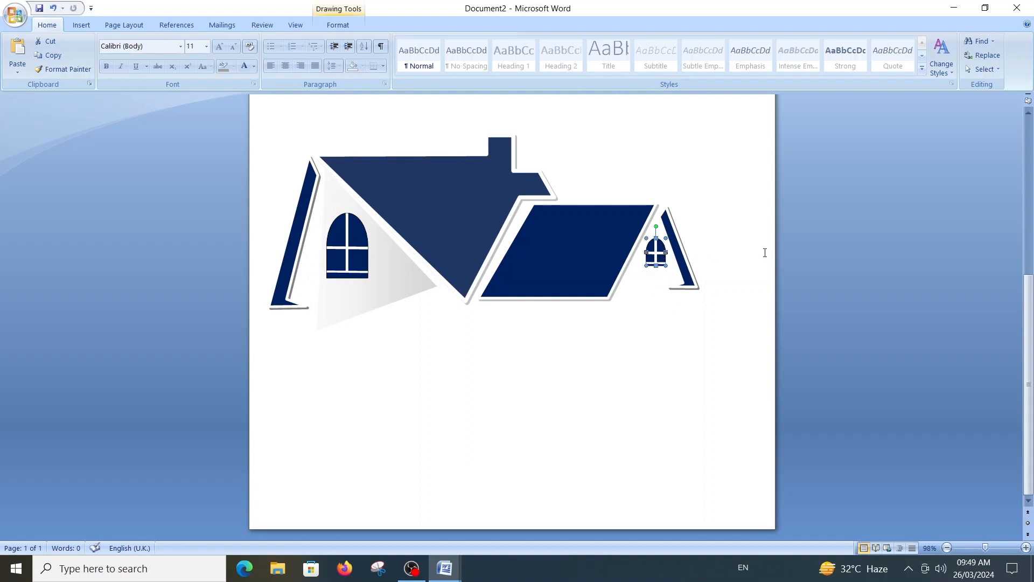
pyautogui.hotkey('ctrl', 'Down')
pyautogui.hotkey('ctrl', 'Down')
pyautogui.hotkey('ctrl', 'Down')
pyautogui.hotkey('ctrl', 'Down')
pyautogui.hotkey('ctrl', 'Down')
pyautogui.hotkey('ctrl', 'Down')
pyautogui.click(766, 252)
# Shrink the large left window slightly from its lower corner
pyautogui.scroll(8, 641, 302)
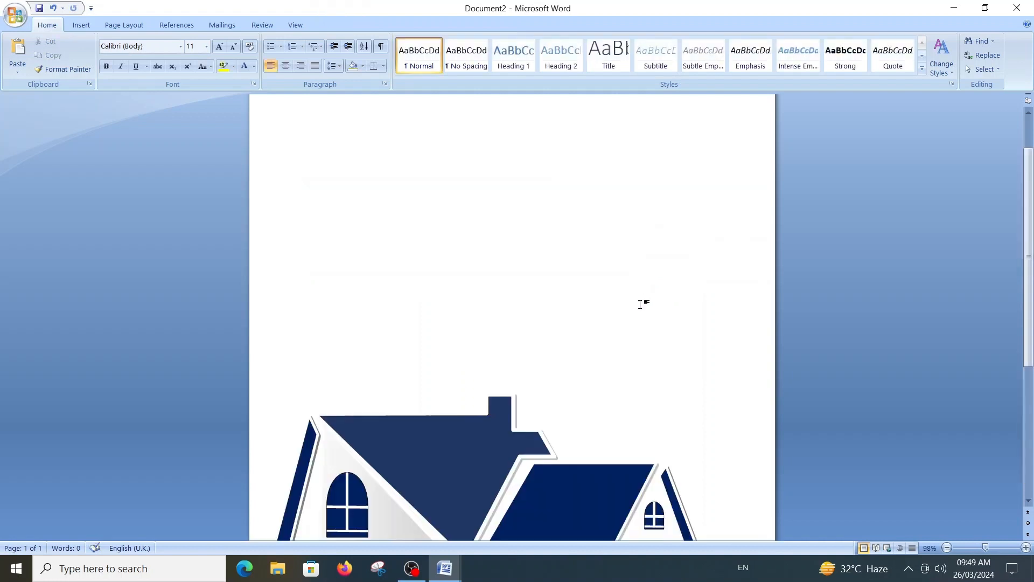
pyautogui.scroll(-5, 452, 323)
pyautogui.click(347, 351)
pyautogui.moveTo(327, 375); pyautogui.dragTo(333, 358)
# Nudge the large window left and slightly down on the gradient wall
pyautogui.hotkey('ctrl', 'Left')
pyautogui.hotkey('ctrl', 'Left')
pyautogui.hotkey('ctrl', 'Left')
pyautogui.hotkey('ctrl', 'Left')
pyautogui.hotkey('ctrl', 'Left')
pyautogui.hotkey('ctrl', 'Left')
pyautogui.hotkey('ctrl', 'Left')
pyautogui.hotkey('ctrl', 'Left')
pyautogui.hotkey('ctrl', 'Left')
pyautogui.hotkey('ctrl', 'Left')
pyautogui.hotkey('ctrl', 'Left')
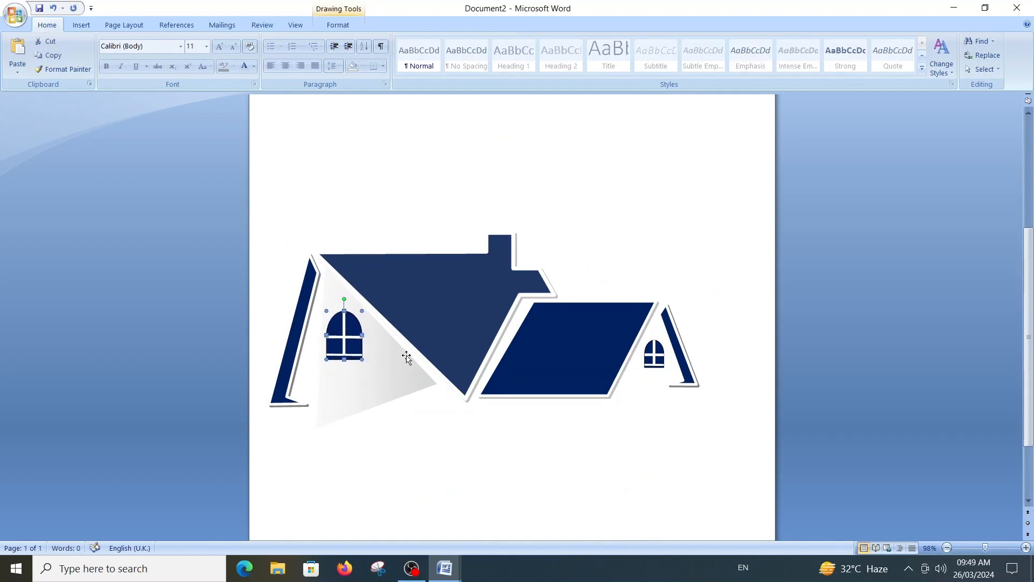
pyautogui.hotkey('ctrl', 'Down')
pyautogui.hotkey('ctrl', 'Down')
pyautogui.hotkey('ctrl', 'Down')
pyautogui.hotkey('ctrl', 'Down')
# Apply a different light gradient variation to the wall behind the large window, and scale the wall down
pyautogui.click(399, 378)
pyautogui.click(338, 24)
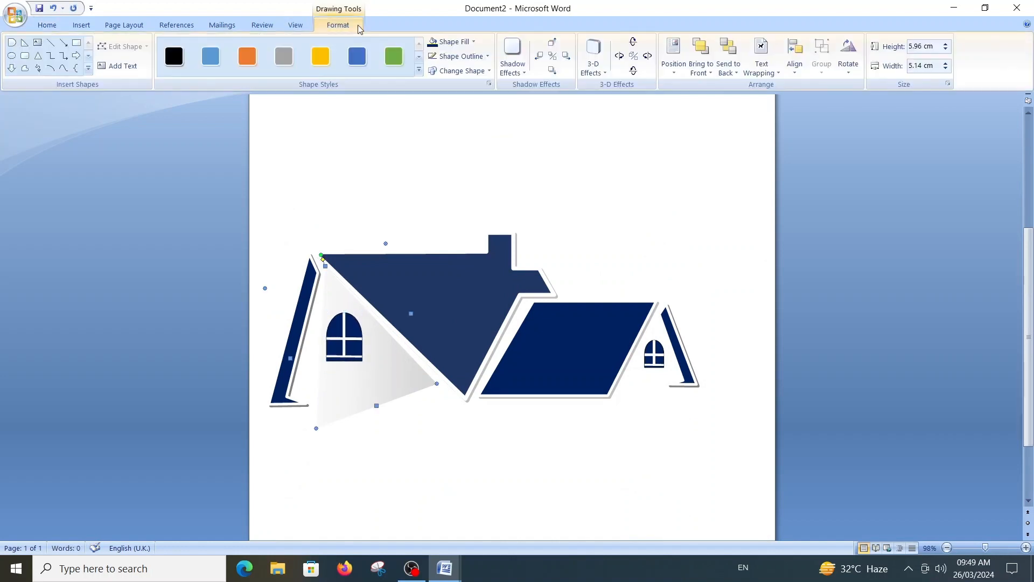
pyautogui.click(467, 42)
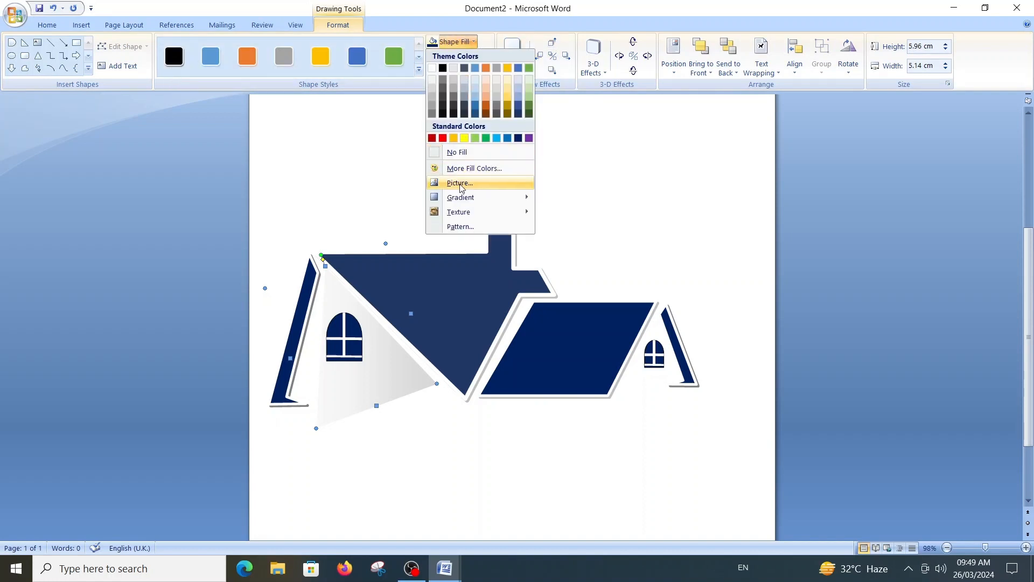
pyautogui.moveTo(485, 197)
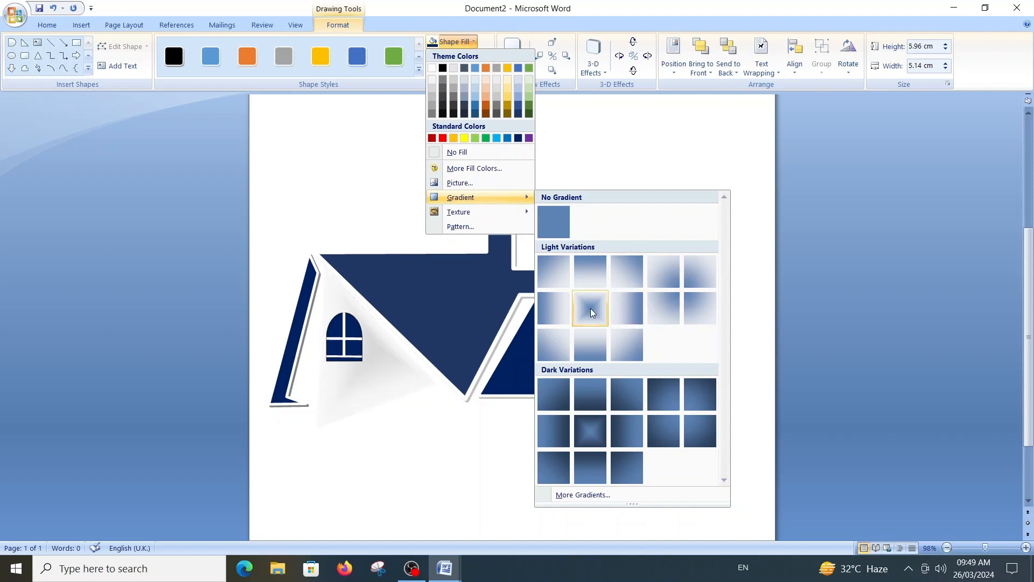
pyautogui.click(631, 347)
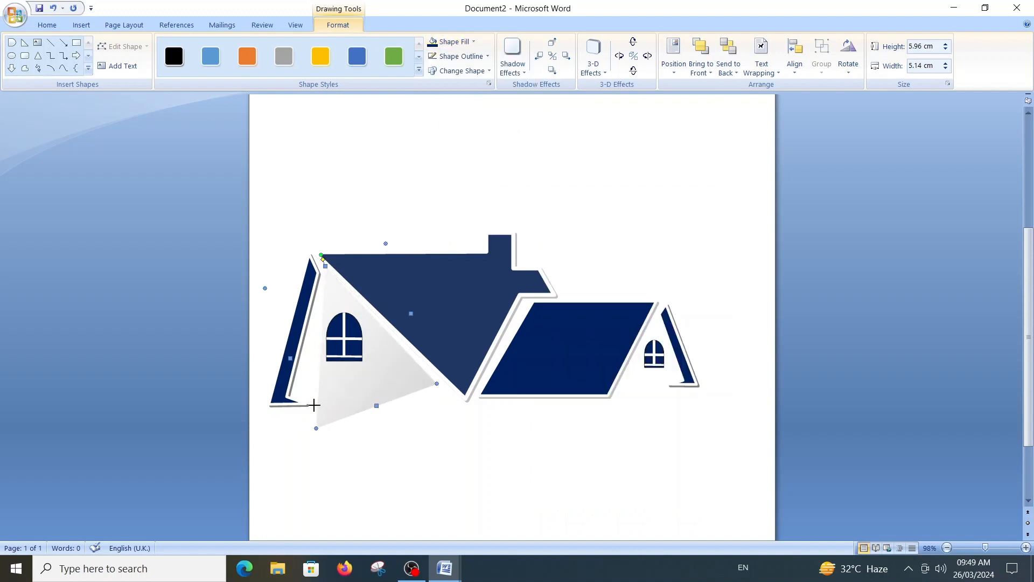
pyautogui.moveTo(314, 404); pyautogui.dragTo(297, 400)
pyautogui.moveTo(392, 348)
pyautogui.mouseDown()
pyautogui.moveTo(414, 366)
pyautogui.moveTo(397, 363)
pyautogui.mouseUp()
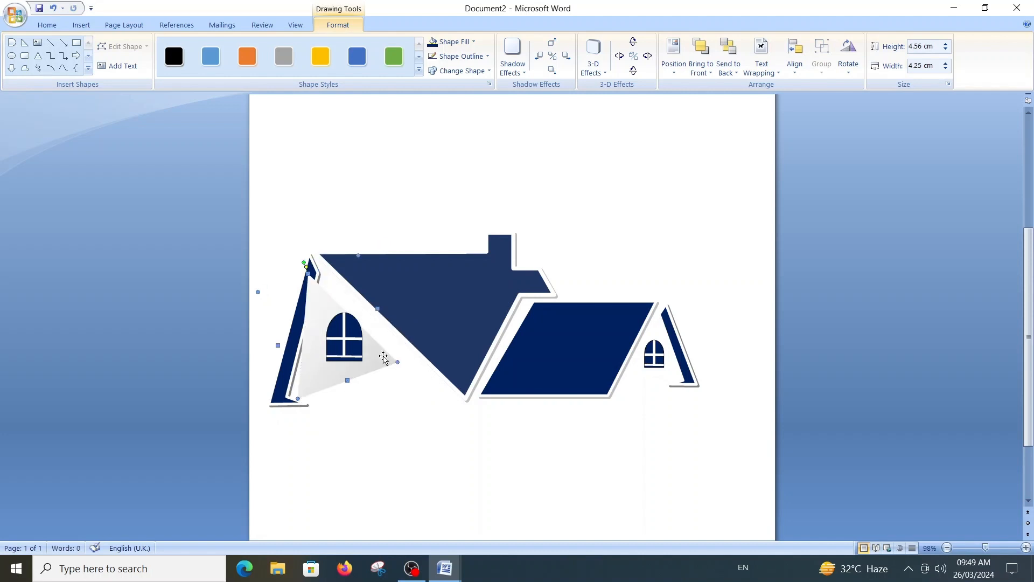
# Delete the gradient-filled wall behind the large window
pyautogui.press('Delete')
pyautogui.scroll(-3, 491, 360)
pyautogui.scroll(3, 484, 401)
pyautogui.scroll(-3, 484, 401)
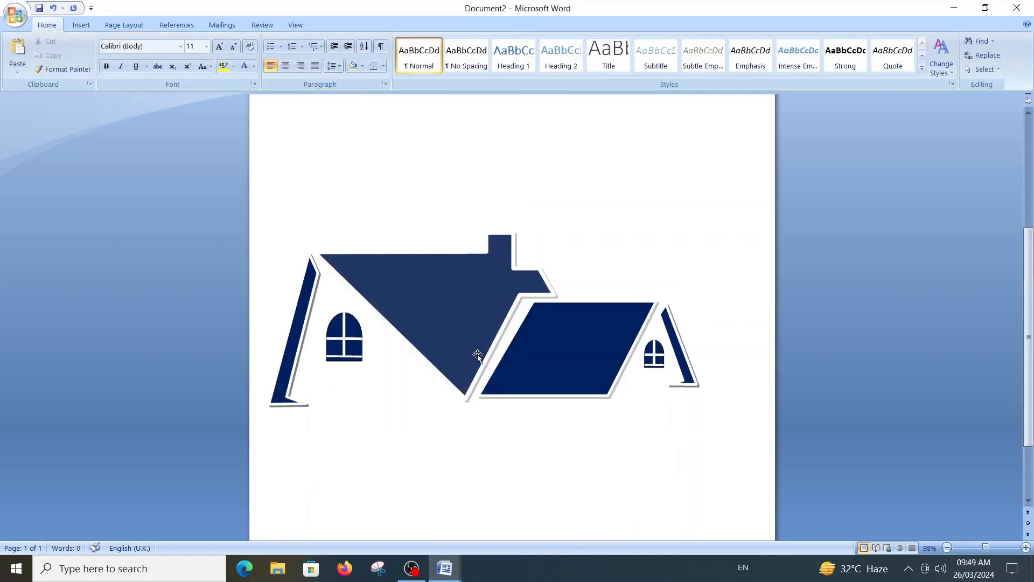
# Move the large window slightly down and right beneath the main roof, and deselect it
pyautogui.moveTo(355, 330); pyautogui.dragTo(367, 343)
pyautogui.click(659, 230)
pyautogui.scroll(-3, 636, 239)
pyautogui.scroll(1, 602, 251)
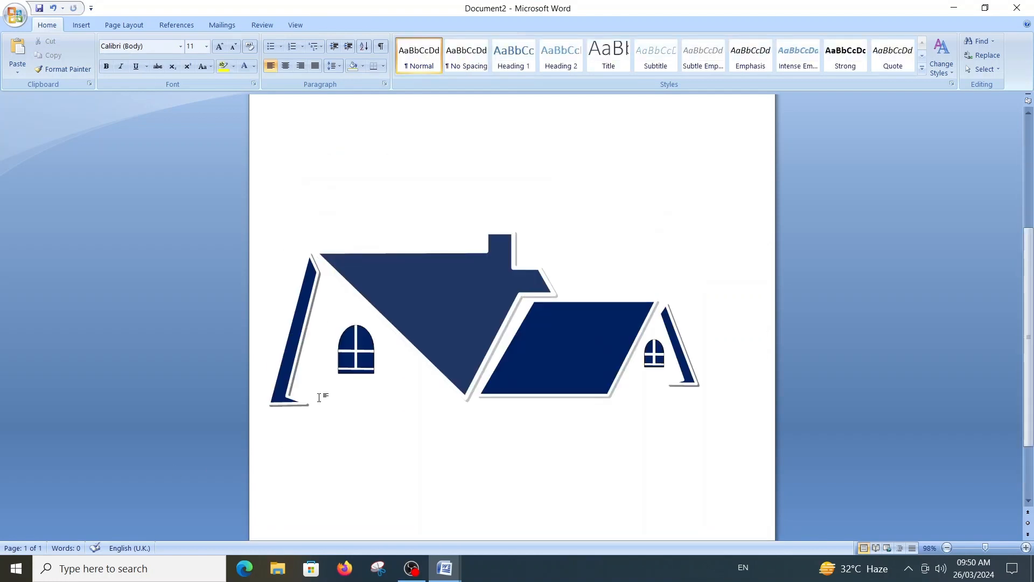
# Draw a closed wavy band with the Curve shape across the full page width below the house, about 21 cm wide and 4.1 cm high
pyautogui.click(81, 25)
pyautogui.click(192, 69)
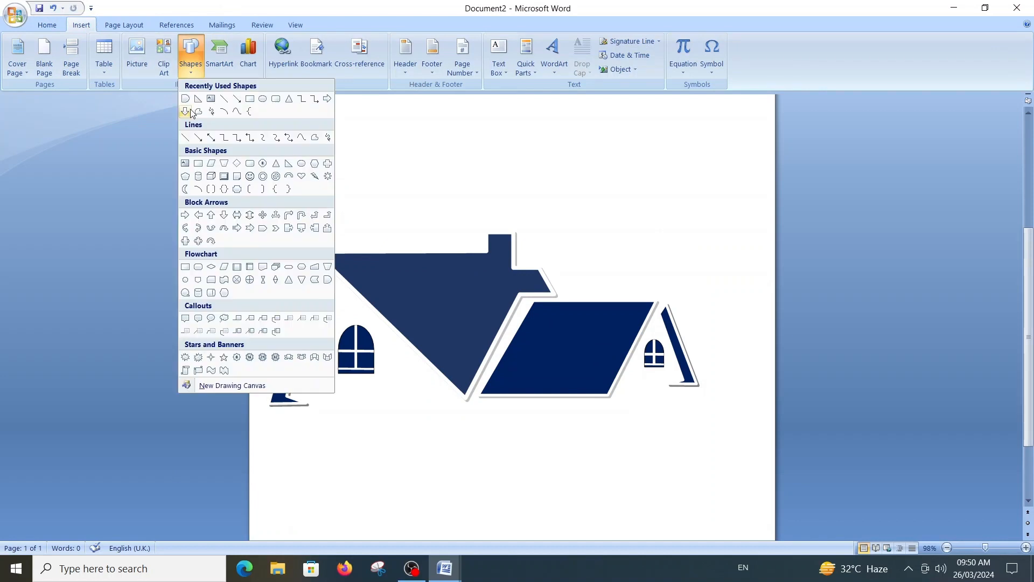
pyautogui.click(237, 111)
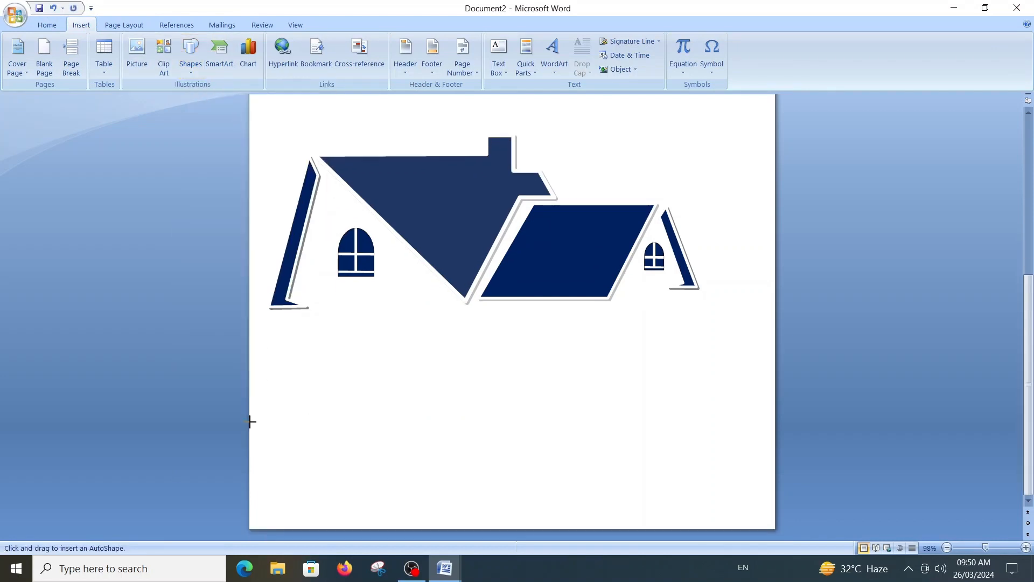
pyautogui.scroll(2, 281, 469)
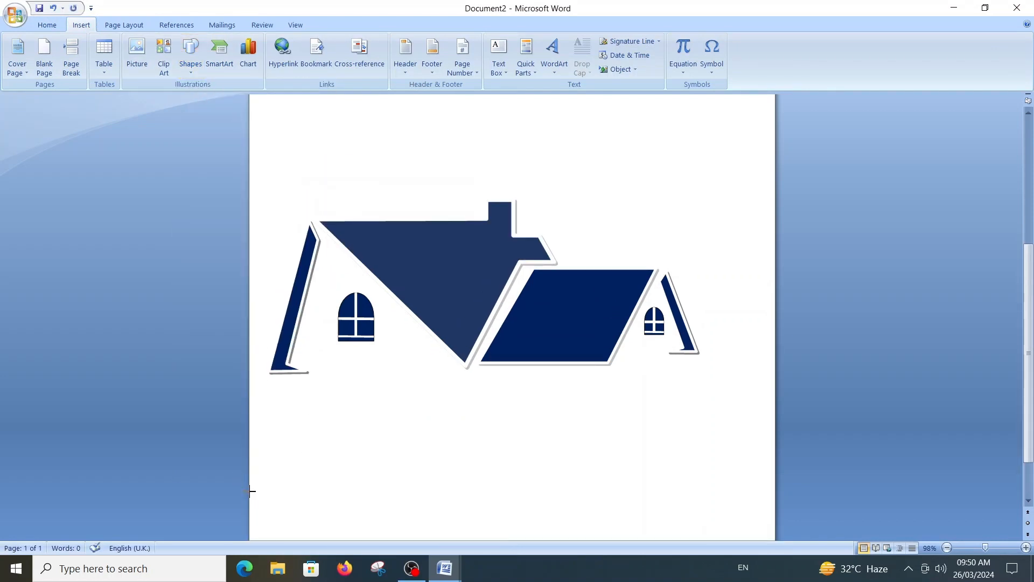
pyautogui.moveTo(249, 489); pyautogui.dragTo(404, 432)
pyautogui.scroll(-2, 374, 476)
pyautogui.click(404, 433)
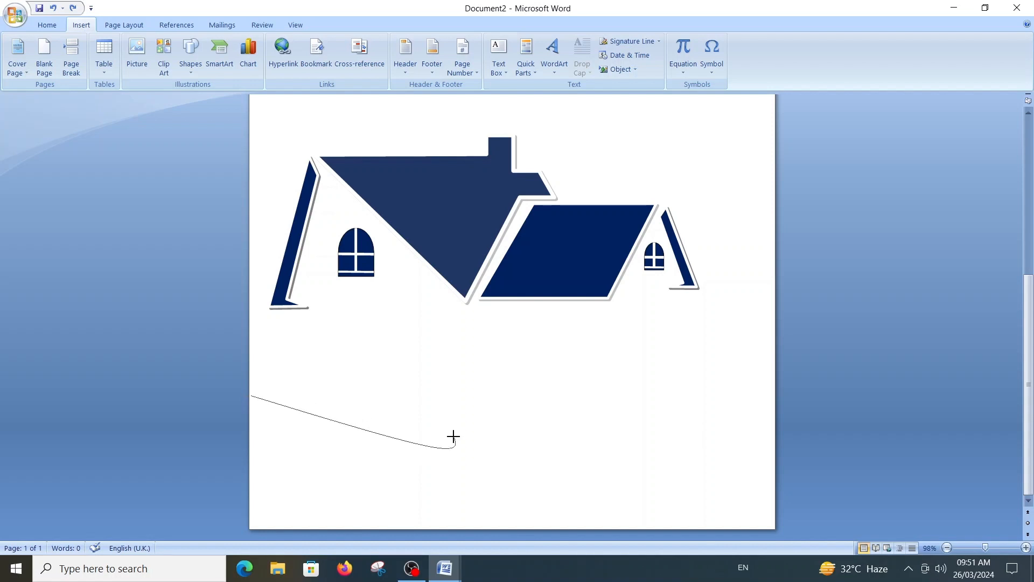
pyautogui.click(575, 416)
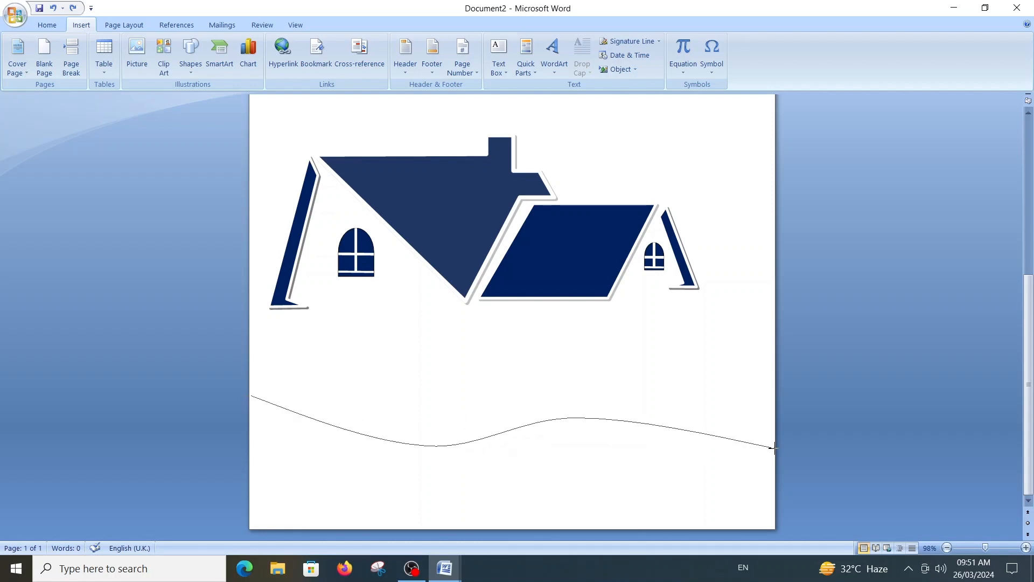
pyautogui.click(774, 448)
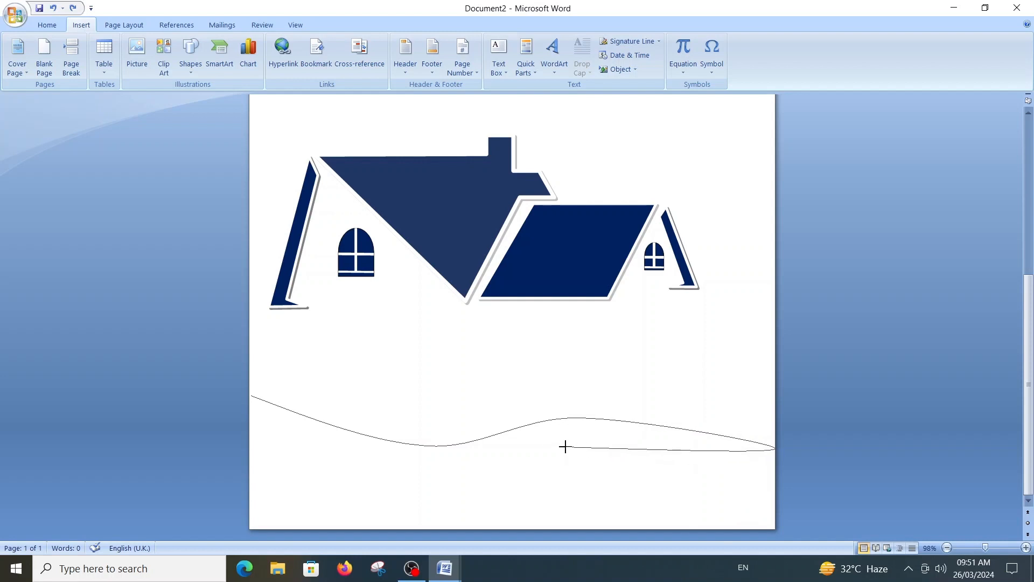
pyautogui.click(423, 483)
pyautogui.click(250, 395)
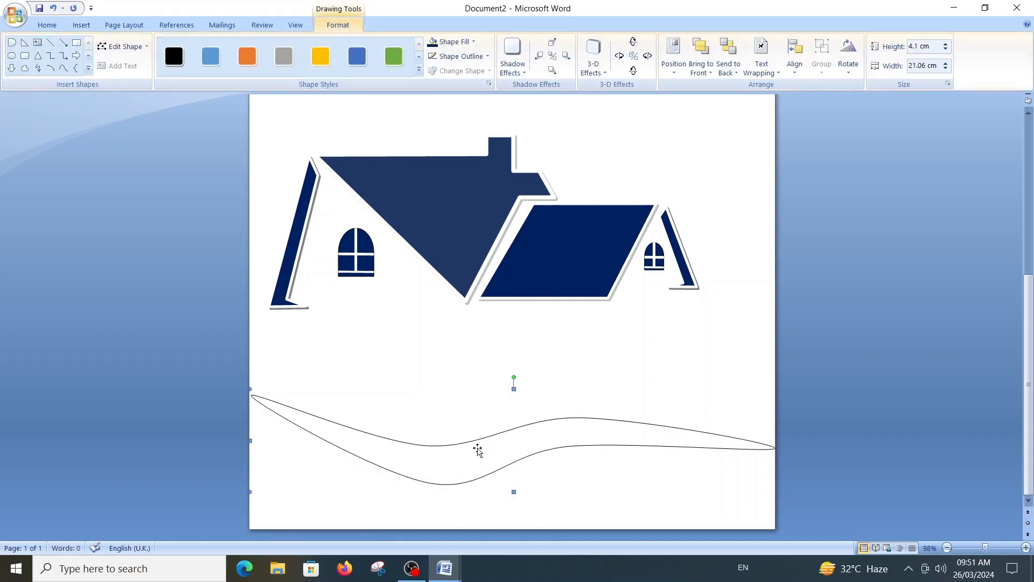
# Edit the wavy band's points to raise its lower edge and extend both ends past the page edges
pyautogui.click(122, 46)
pyautogui.click(127, 64)
pyautogui.moveTo(401, 473); pyautogui.dragTo(402, 473)
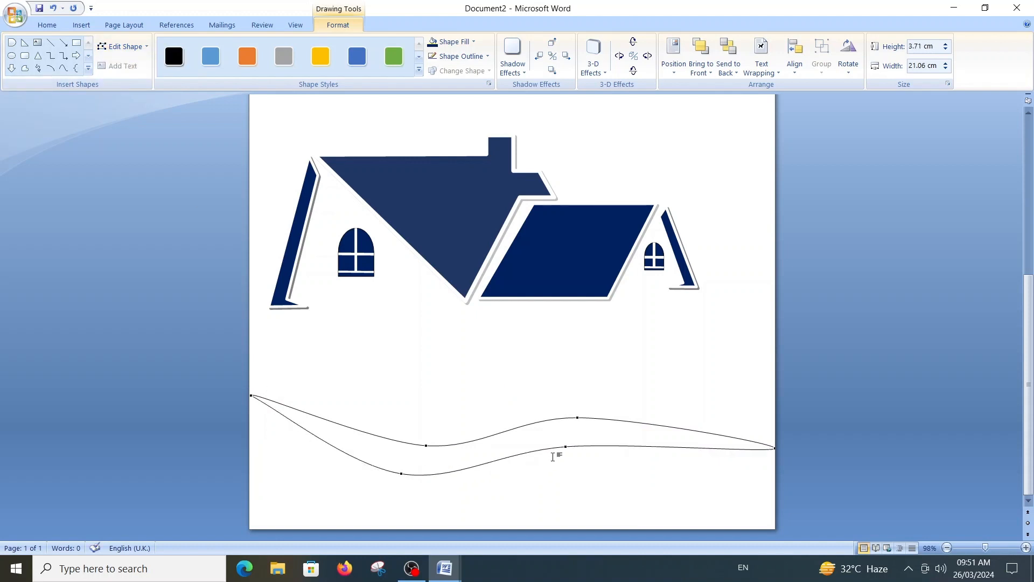
pyautogui.moveTo(564, 449); pyautogui.dragTo(583, 437)
pyautogui.moveTo(786, 452); pyautogui.dragTo(787, 452)
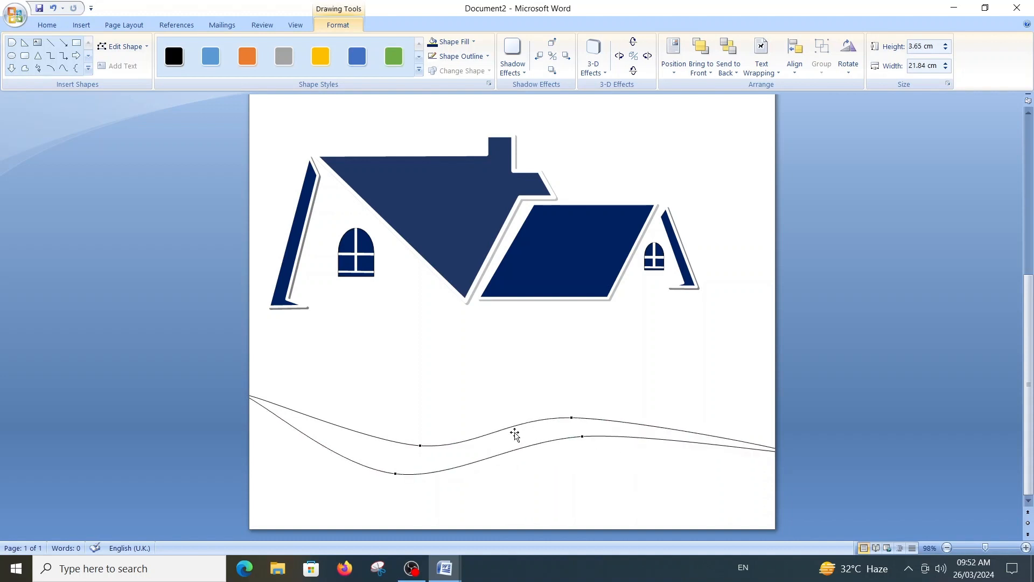
pyautogui.moveTo(582, 436); pyautogui.dragTo(582, 417)
pyautogui.hotkey('ctrl', 'z')
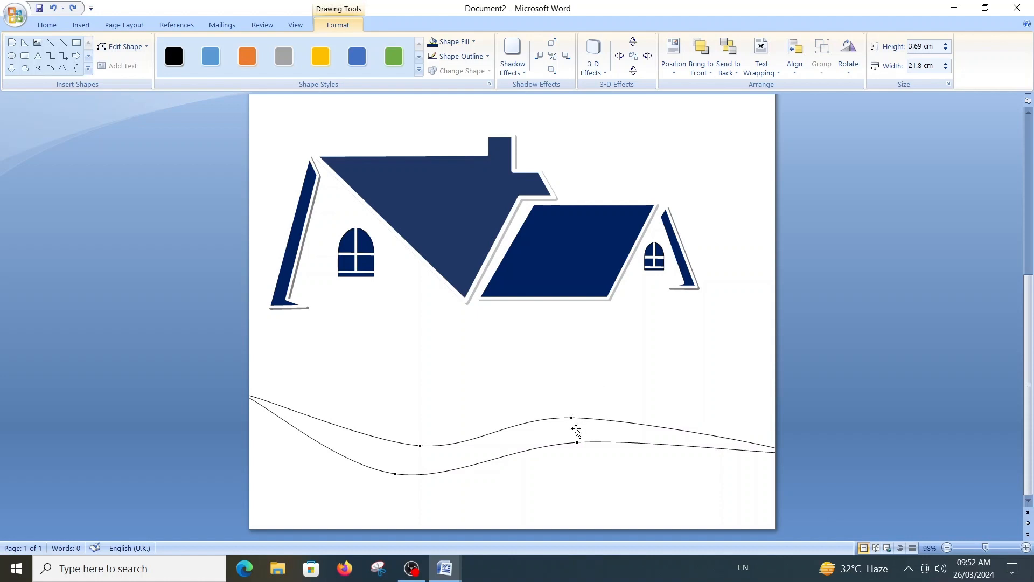
# Duplicate the wavy band twice, offset each copy slightly downward so the bands overlap, and deselect
pyautogui.moveTo(577, 431); pyautogui.dragTo(535, 454)
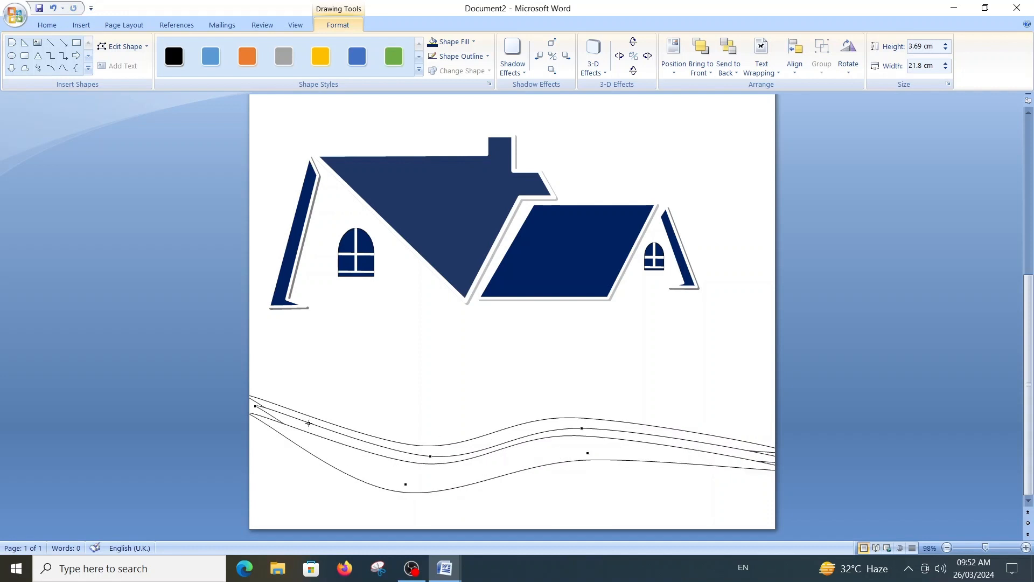
pyautogui.moveTo(295, 425); pyautogui.dragTo(290, 426)
pyautogui.scroll(5, 593, 403)
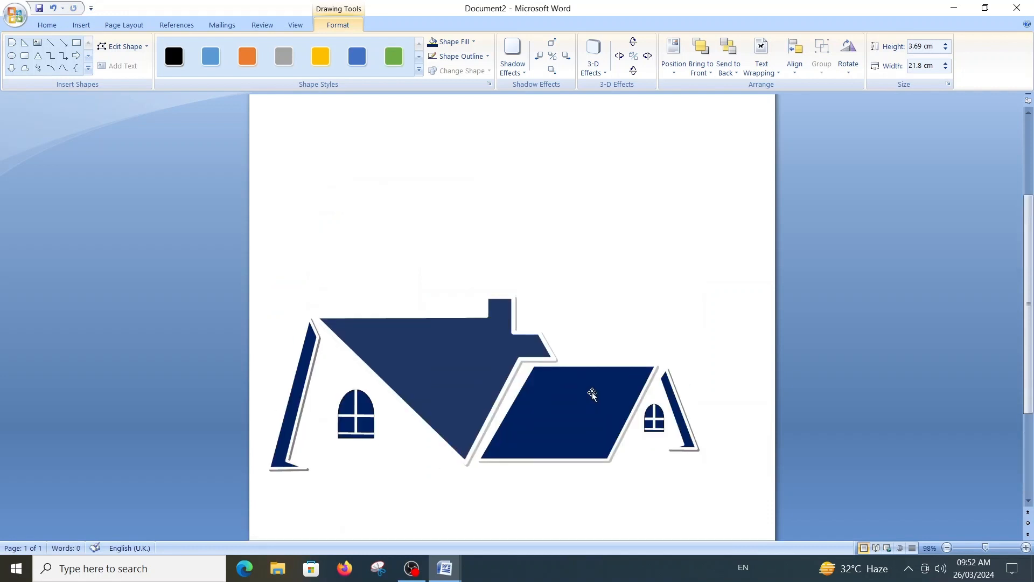
pyautogui.scroll(-3, 571, 531)
pyautogui.click(574, 476)
pyautogui.scroll(-1, 557, 510)
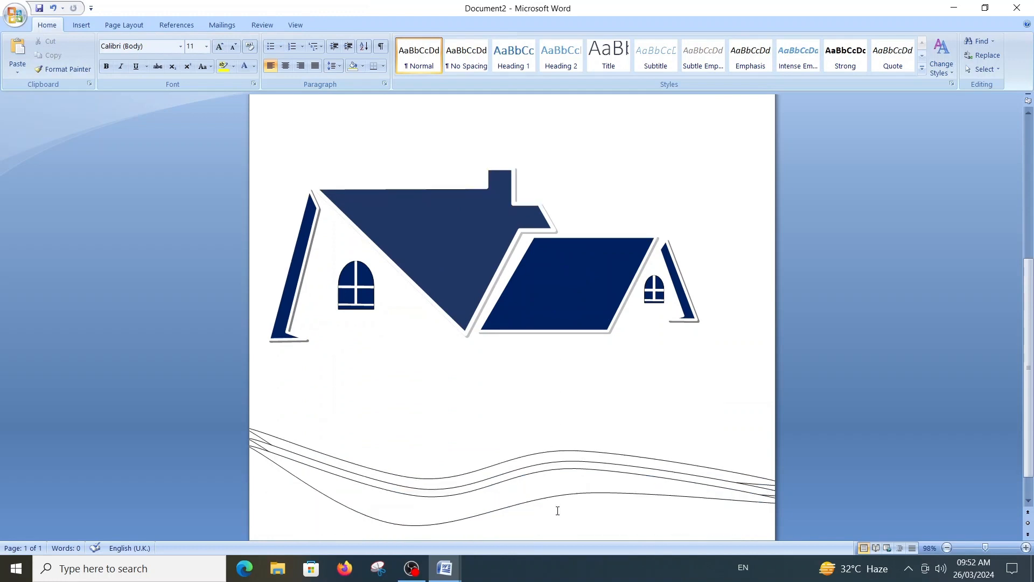
# Select all three wavy bands together and move them slightly up, closer to the house
pyautogui.click(547, 458)
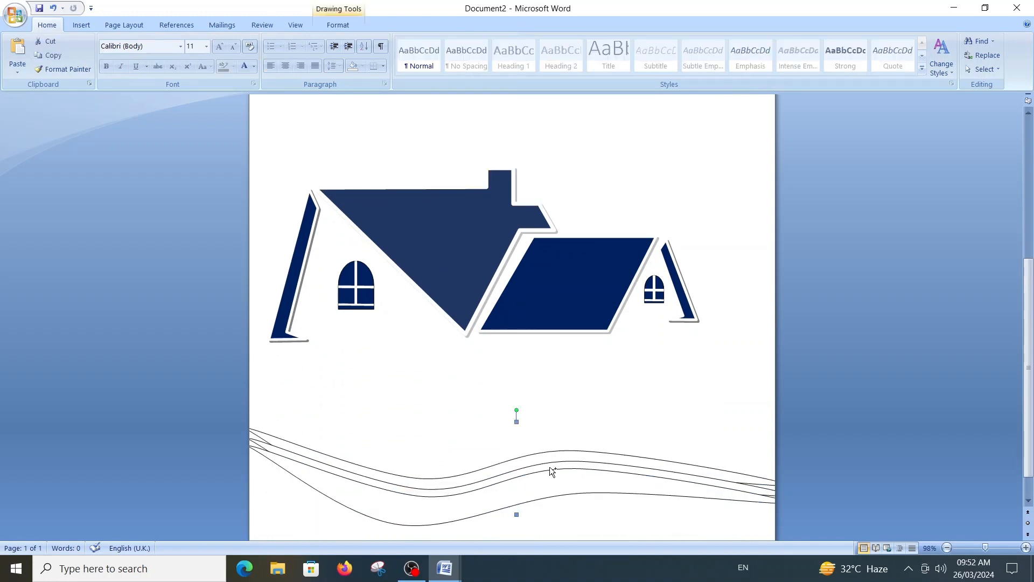
pyautogui.keyDown('shift'); pyautogui.click(551, 470); pyautogui.keyUp('shift')
pyautogui.click(561, 478)
pyautogui.click(558, 468)
pyautogui.keyDown('shift'); pyautogui.click(556, 462); pyautogui.keyUp('shift')
pyautogui.keyDown('shift'); pyautogui.click(553, 453); pyautogui.keyUp('shift')
pyautogui.moveTo(560, 485); pyautogui.dragTo(556, 455)
# Enlarge the main roof with the chimney slightly upward and to the left
pyautogui.scroll(3, 564, 441)
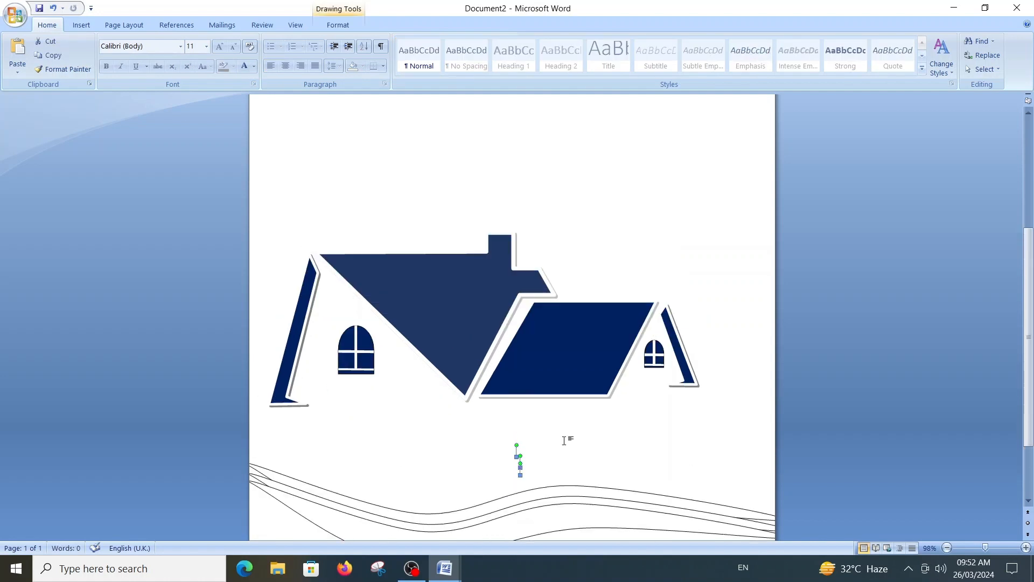
pyautogui.scroll(-1, 563, 441)
pyautogui.scroll(1, 564, 440)
pyautogui.click(304, 298)
pyautogui.moveTo(312, 233); pyautogui.dragTo(311, 228)
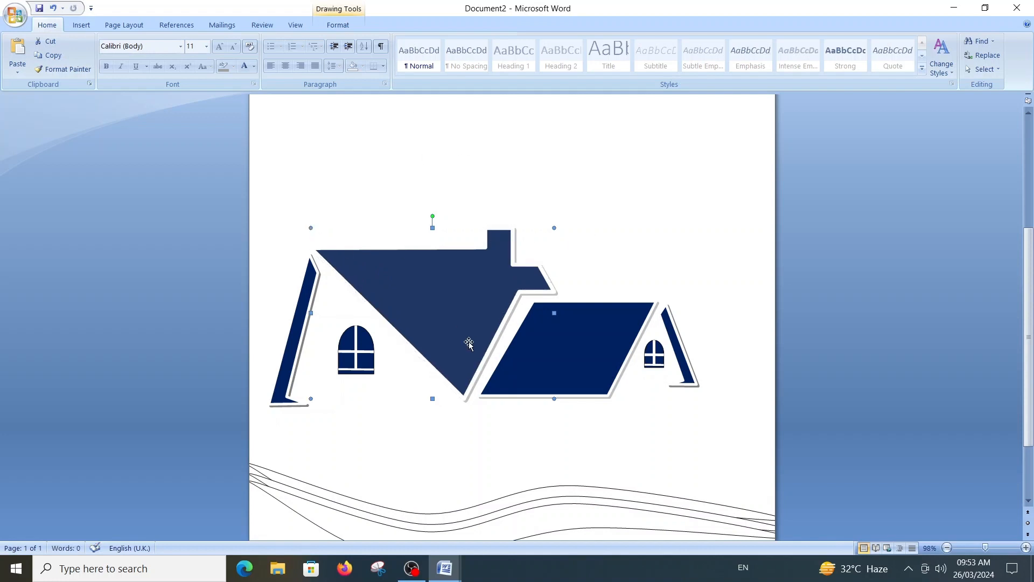
# Fill the lowest wavy band with standard blue and the uppermost band with standard dark blue
pyautogui.scroll(-2, 468, 344)
pyautogui.click(478, 462)
pyautogui.click(338, 25)
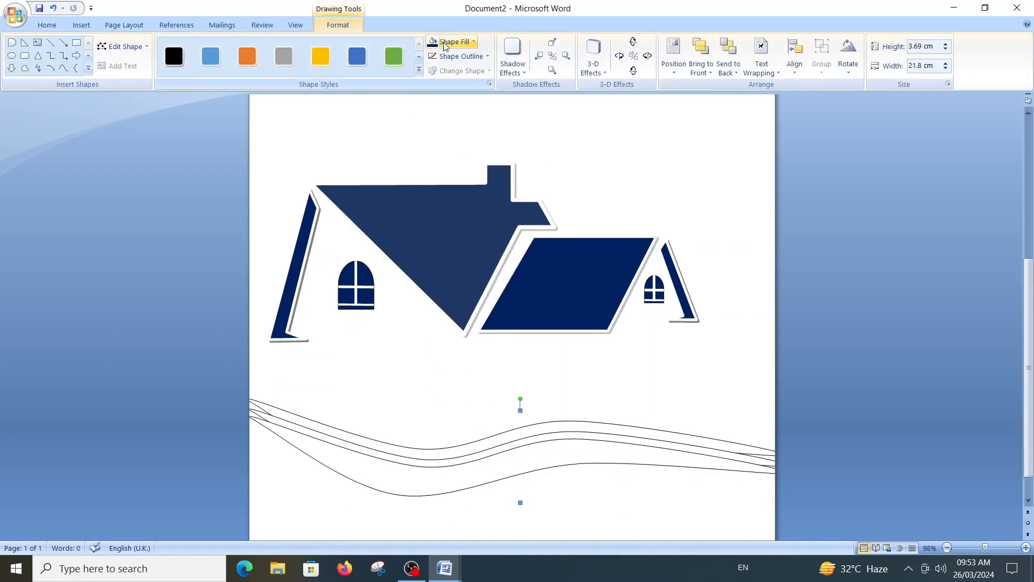
pyautogui.click(445, 44)
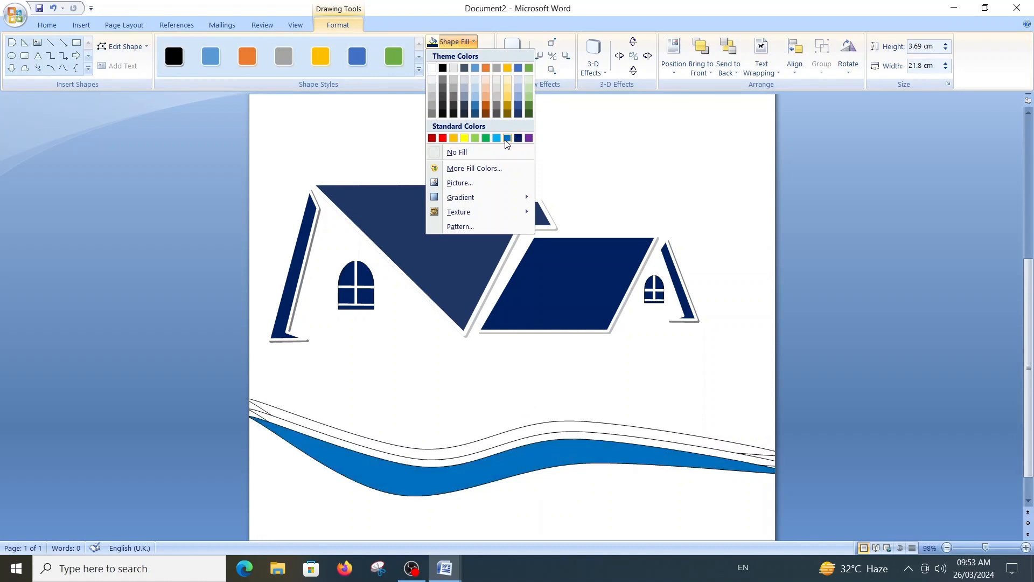
pyautogui.click(507, 138)
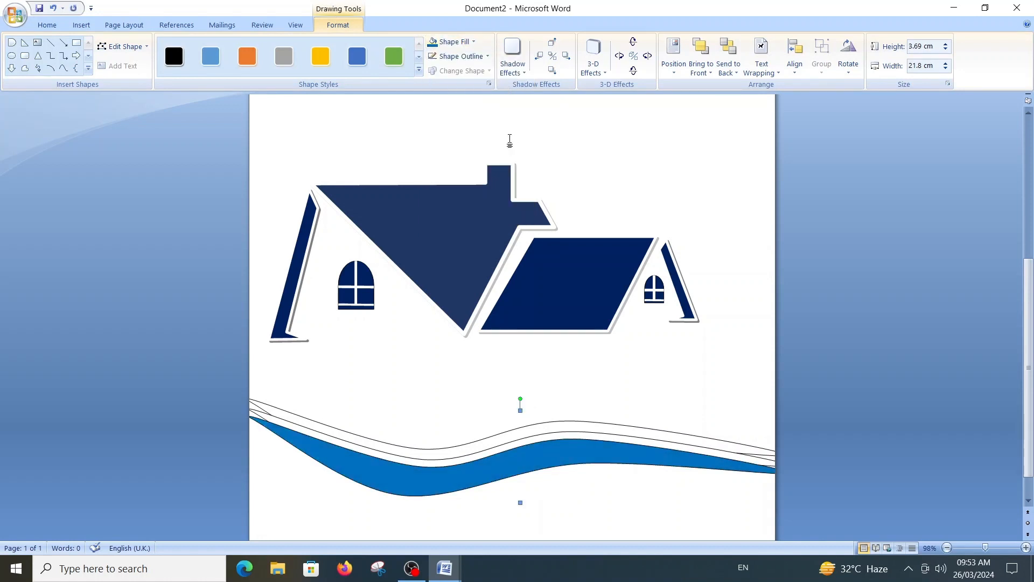
pyautogui.click(450, 42)
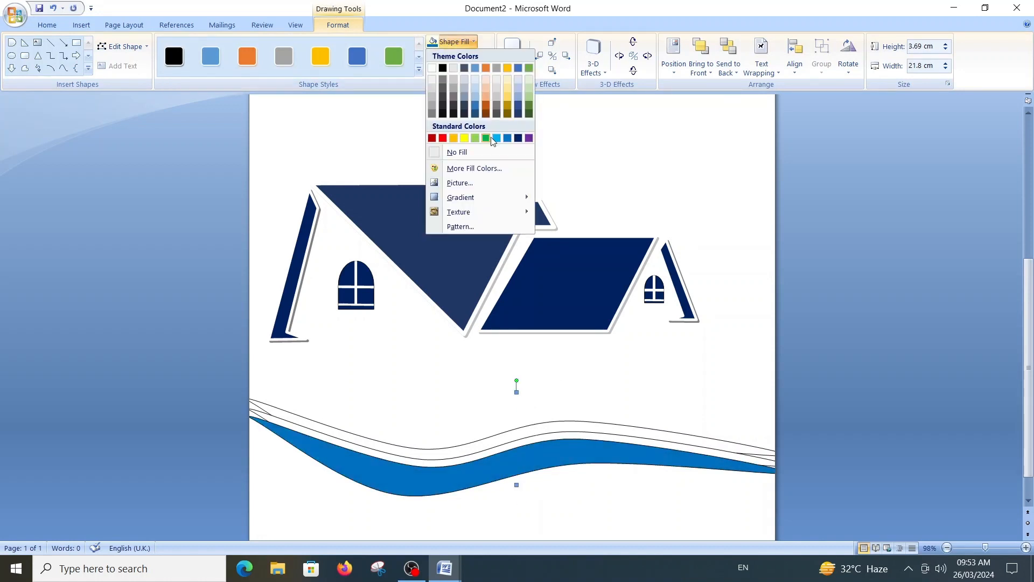
pyautogui.click(519, 138)
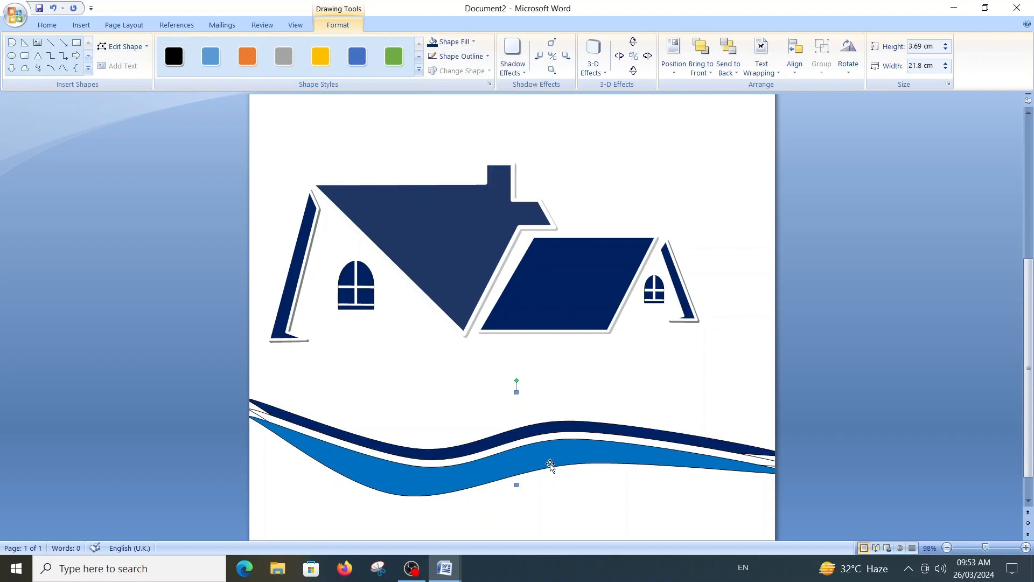
# Fill both slanted walls of the house with a medium blue shade from the theme colours
pyautogui.click(302, 249)
pyautogui.click(470, 43)
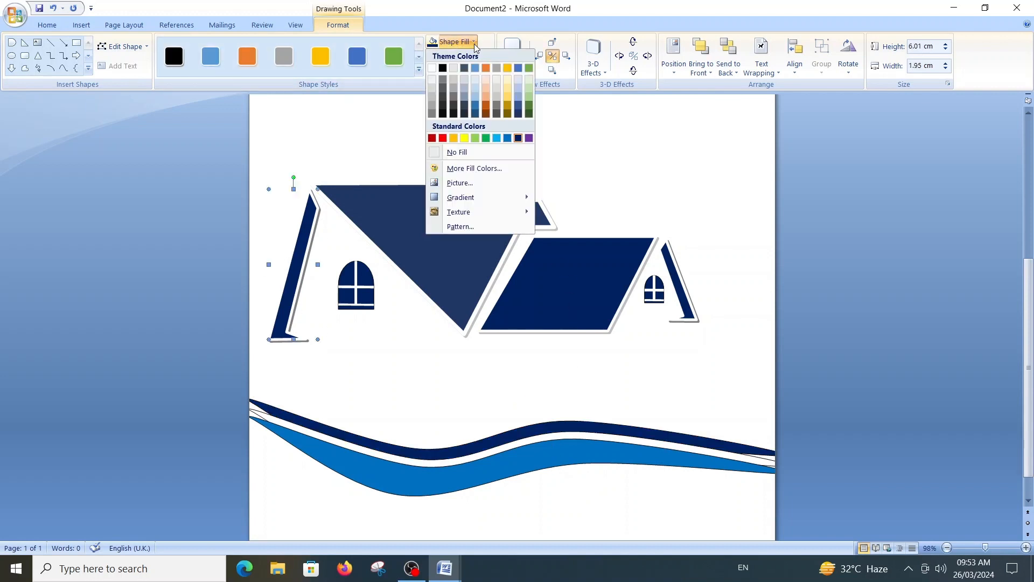
pyautogui.click(474, 102)
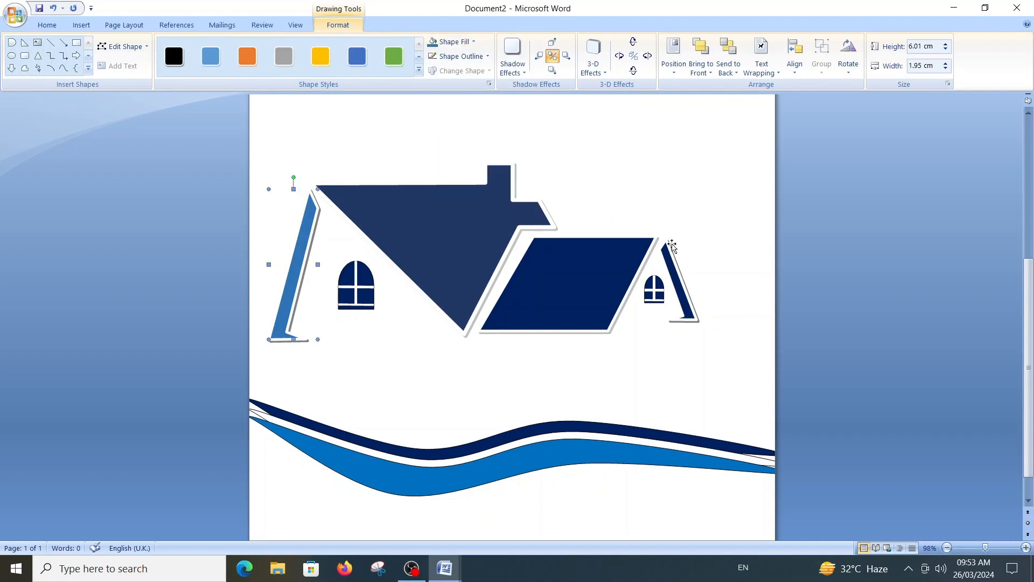
pyautogui.click(674, 278)
pyautogui.click(458, 45)
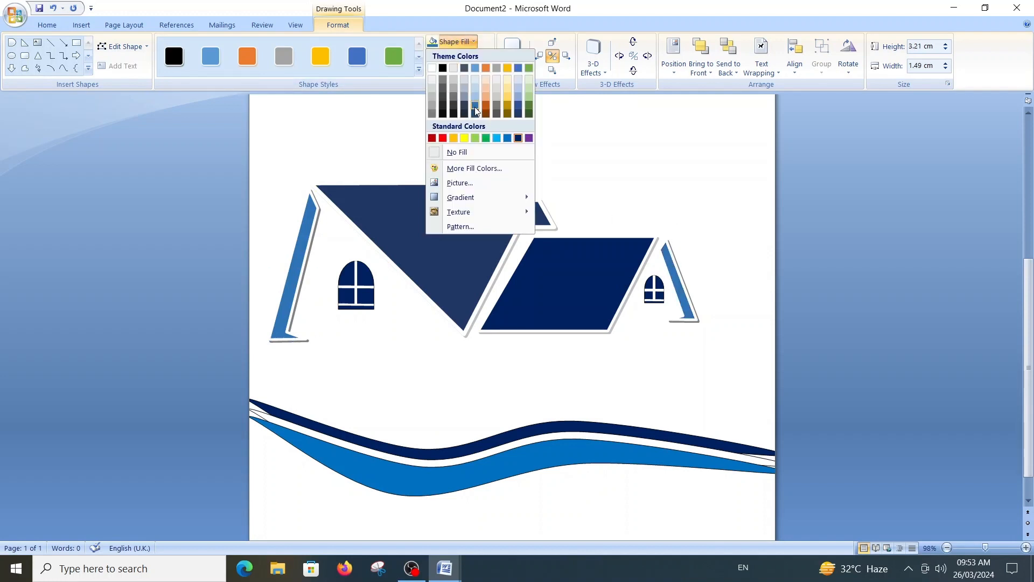
pyautogui.click(477, 110)
pyautogui.scroll(2, 727, 180)
pyautogui.scroll(1, 727, 179)
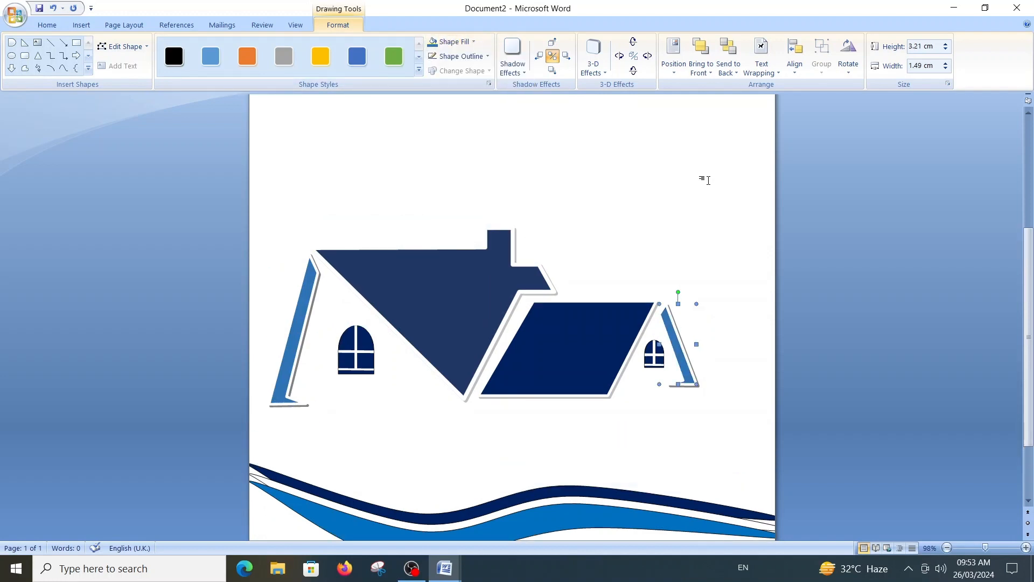
# Move the large window slightly up and left, and add a drop shadow cast toward its upper right
pyautogui.moveTo(356, 369); pyautogui.dragTo(348, 360)
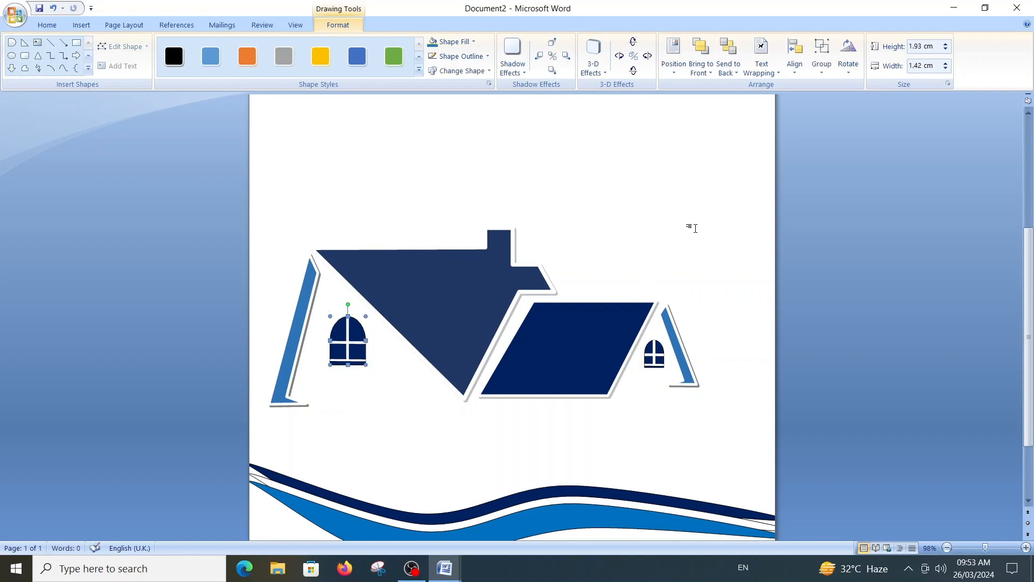
pyautogui.click(81, 25)
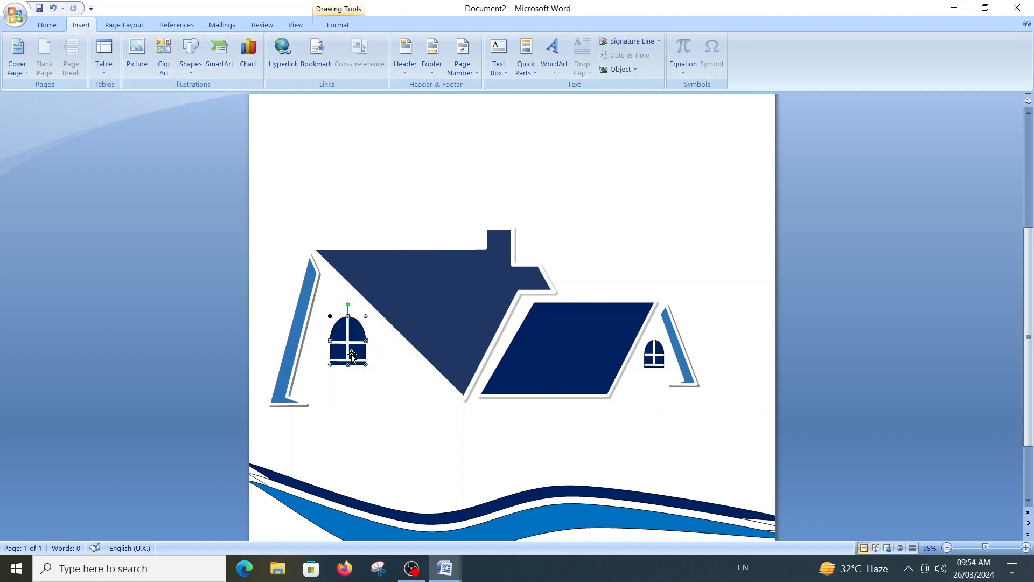
pyautogui.click(338, 24)
pyautogui.click(513, 57)
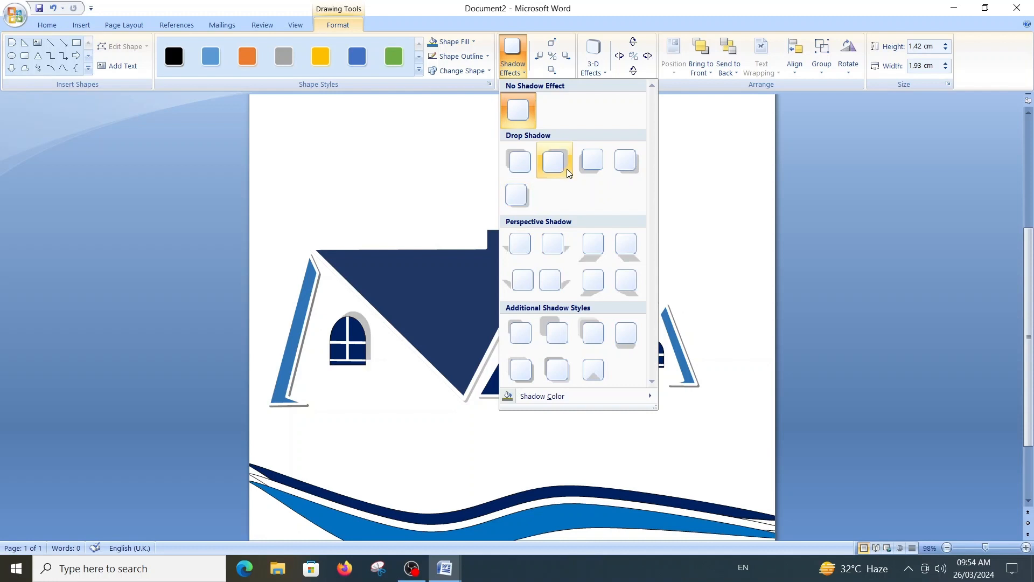
pyautogui.click(699, 210)
pyautogui.scroll(-4, 700, 207)
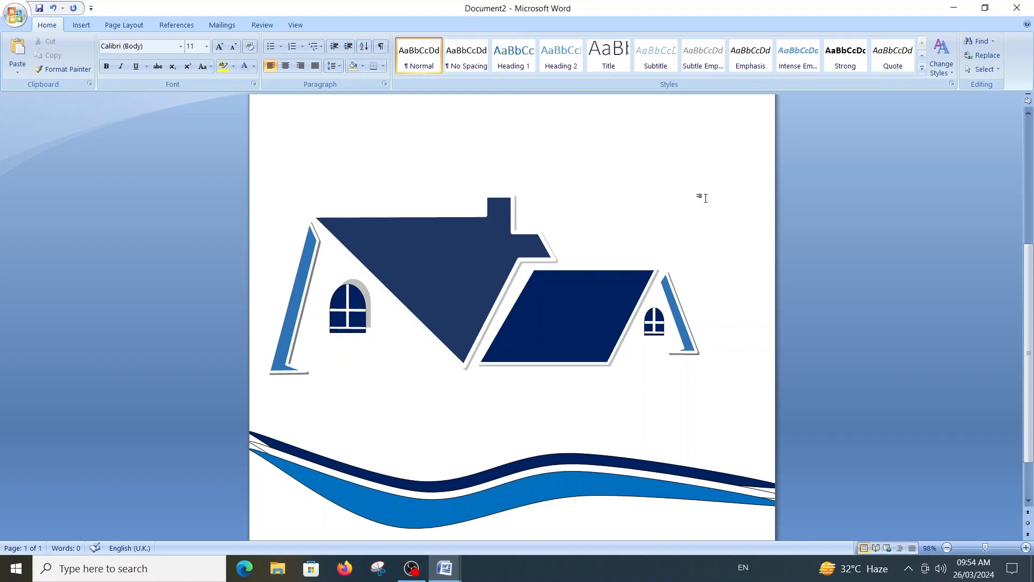
pyautogui.scroll(1, 646, 302)
pyautogui.scroll(-2, 476, 369)
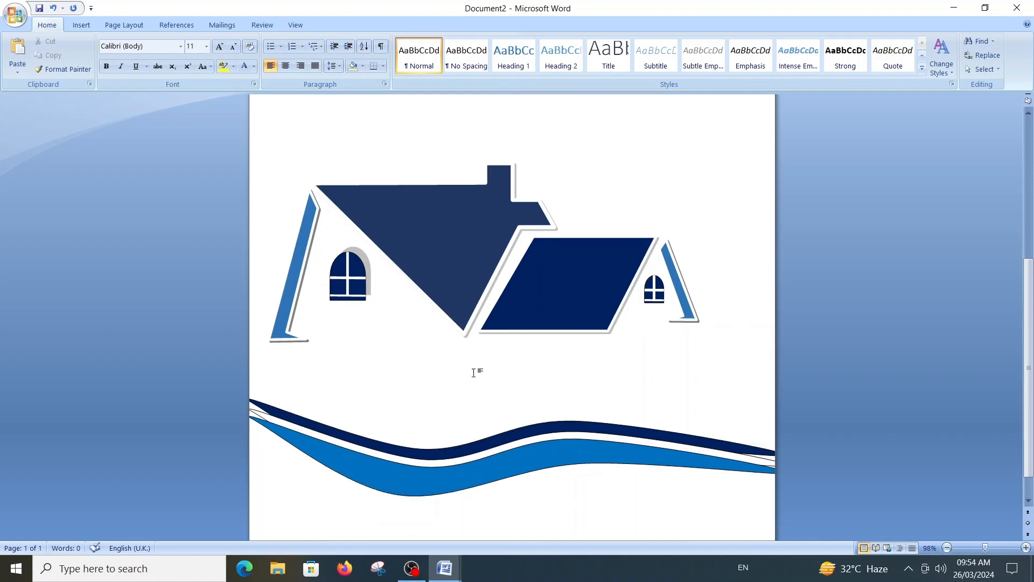
# Select the three wavy bands below the house and group them
pyautogui.click(480, 474)
pyautogui.moveTo(486, 452); pyautogui.dragTo(487, 474)
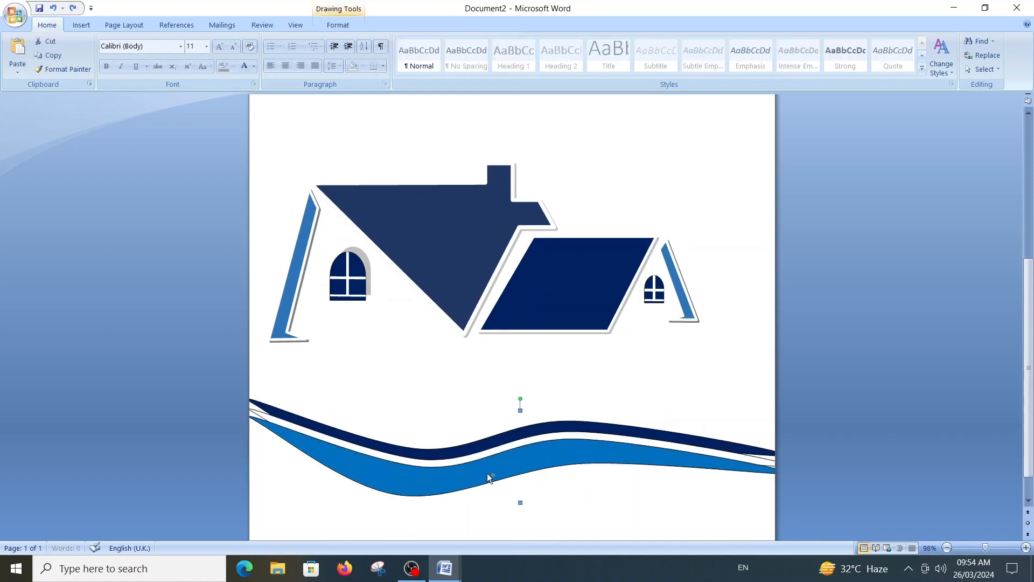
pyautogui.click(488, 471)
pyautogui.click(496, 461)
pyautogui.click(497, 451)
pyautogui.keyDown('shift'); pyautogui.click(497, 450); pyautogui.keyUp('shift')
pyautogui.keyDown('shift'); pyautogui.click(503, 436); pyautogui.keyUp('shift')
pyautogui.rightClick(521, 451)
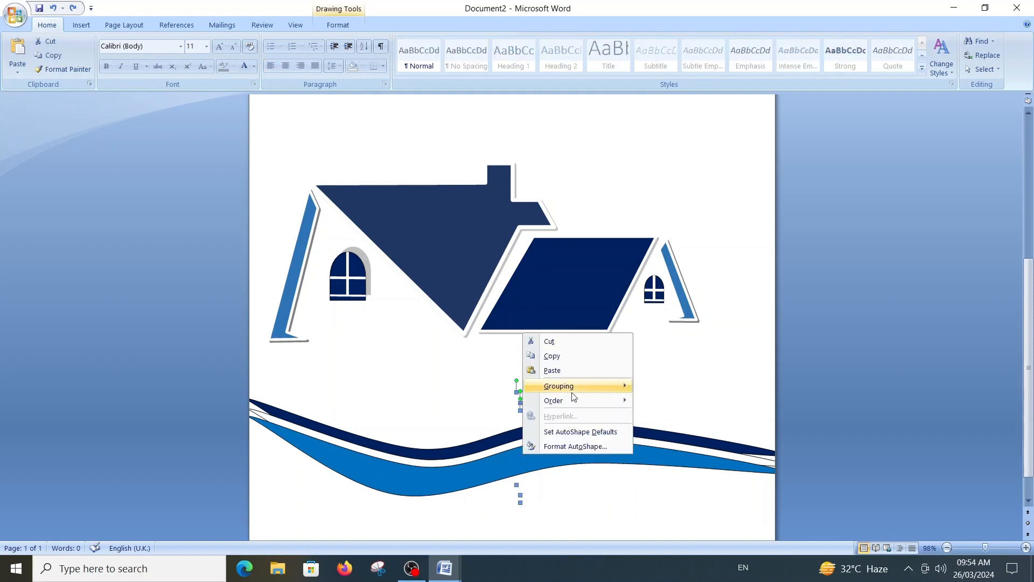
pyautogui.moveTo(581, 386)
pyautogui.click(677, 384)
# Move the grouped wavy bands up to sit just beneath the house
pyautogui.moveTo(547, 454); pyautogui.dragTo(551, 410)
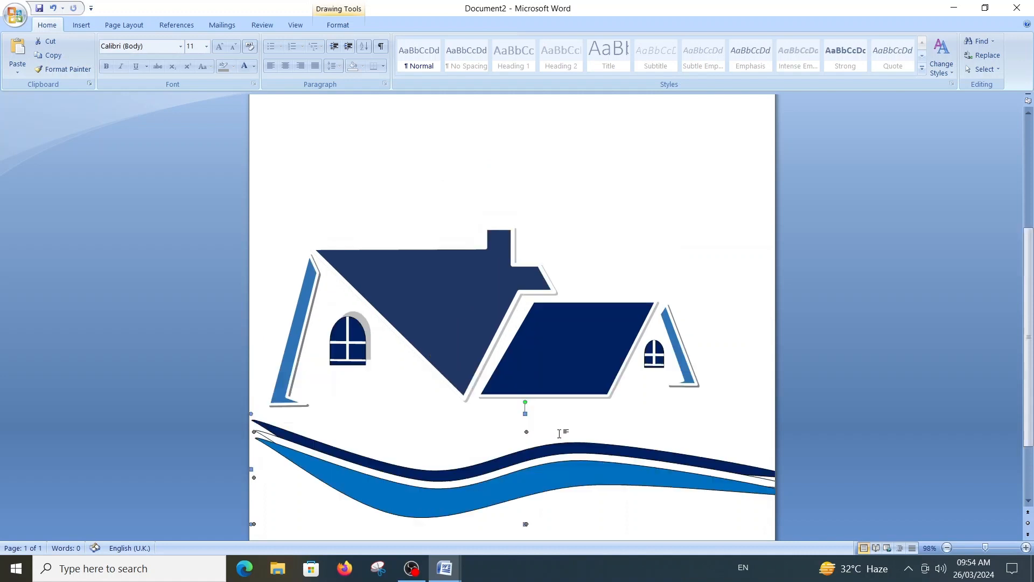
pyautogui.scroll(3, 561, 436)
pyautogui.scroll(-1, 561, 443)
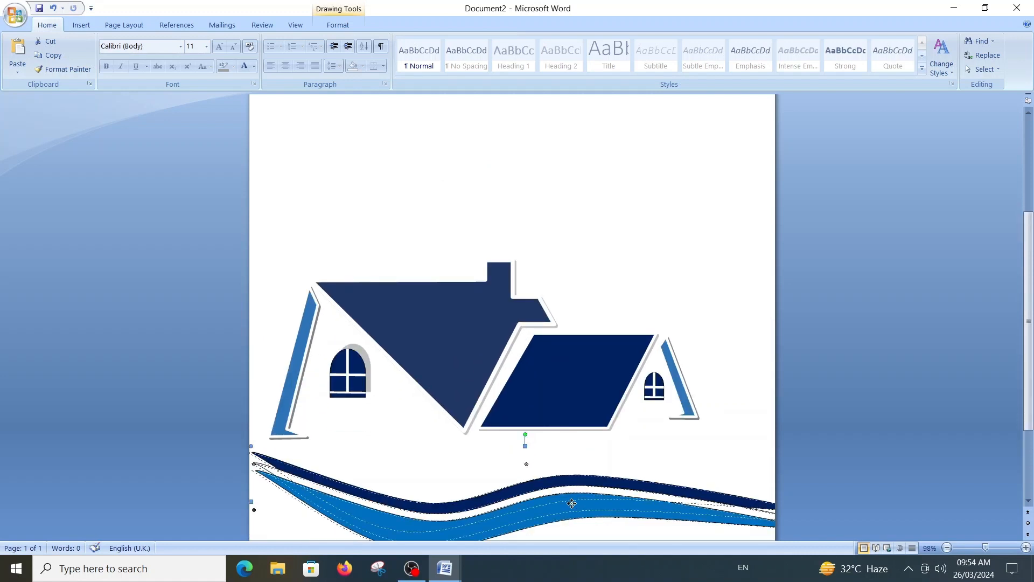